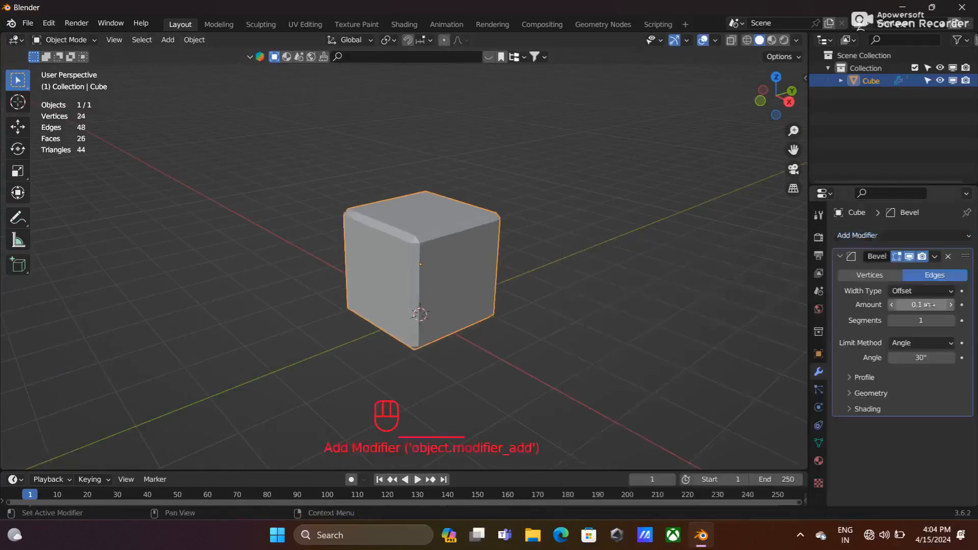
- Set the cube's bevel amount to 0.14 m and apply the Bevel modifier
left_click_drag(945, 304, 956, 309)
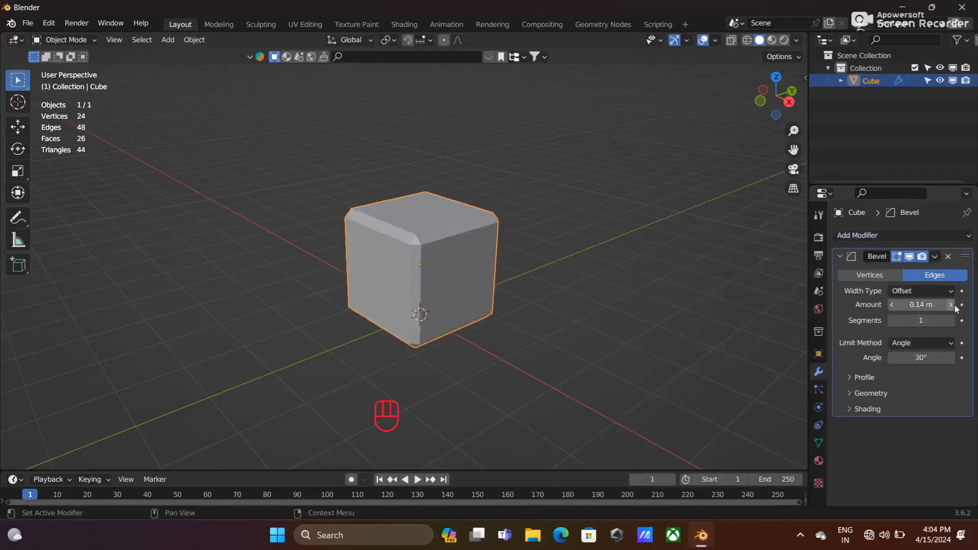
left_click(895, 309)
left_click(934, 257)
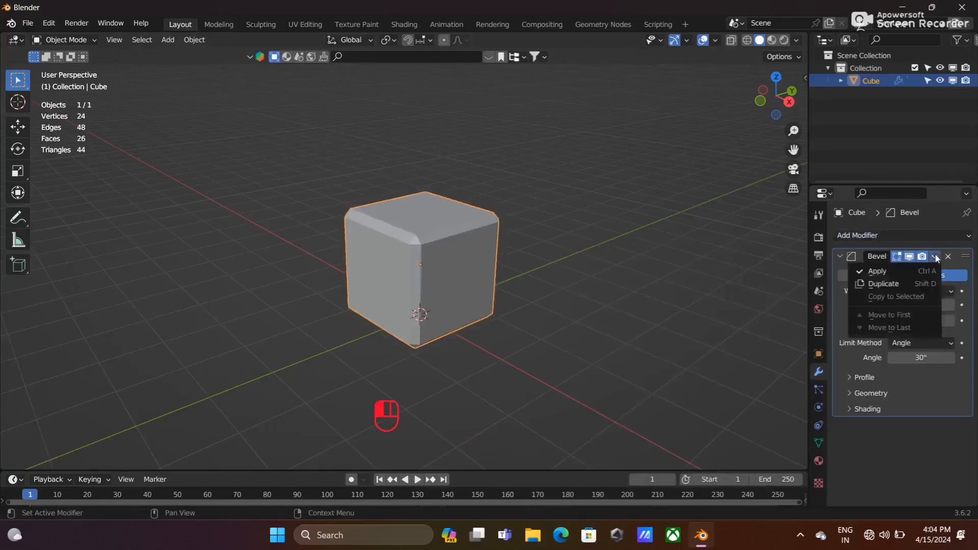
left_click(878, 268)
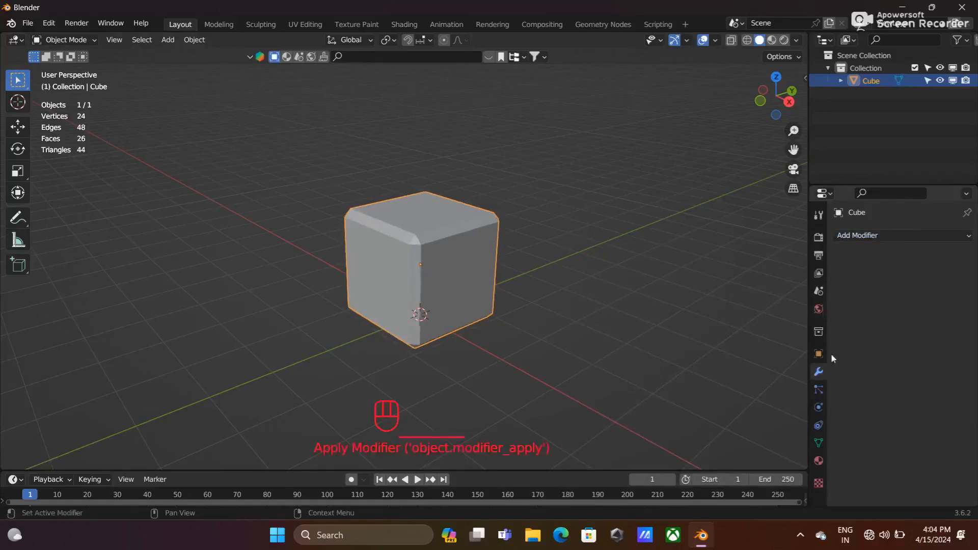
- Add a Solidify modifier to the cube with a thickness of 0.15 m and apply it
left_click(912, 235)
left_click(761, 453)
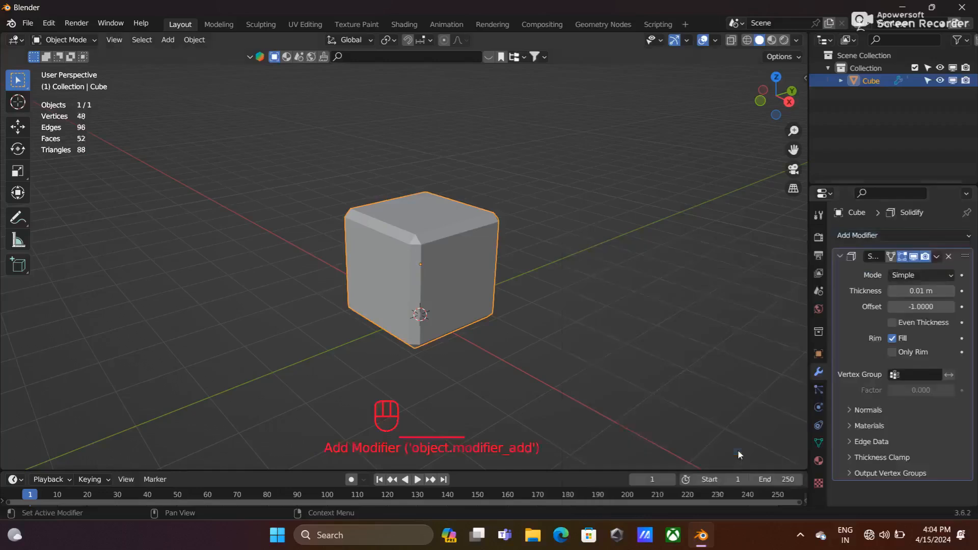
key("shift+z")
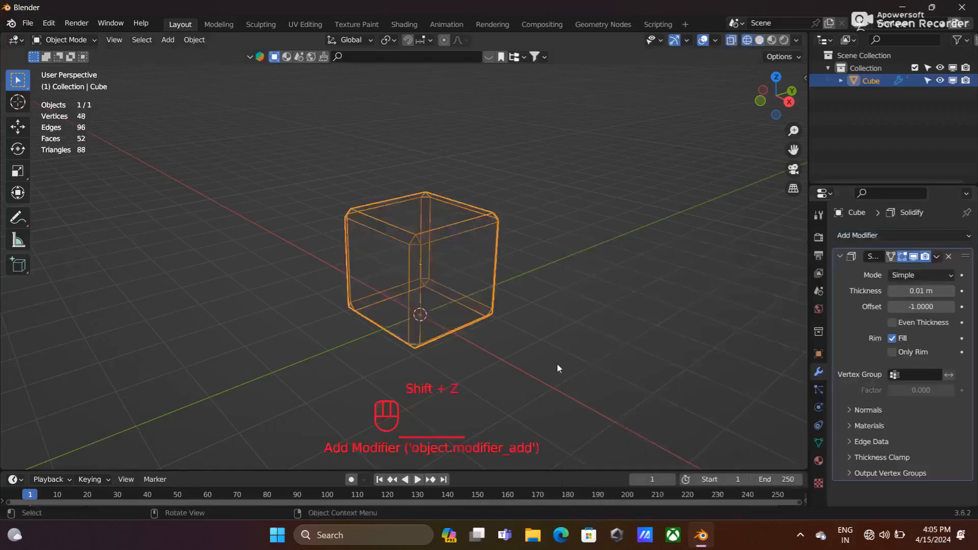
middle_click_drag(568, 312, 517, 293)
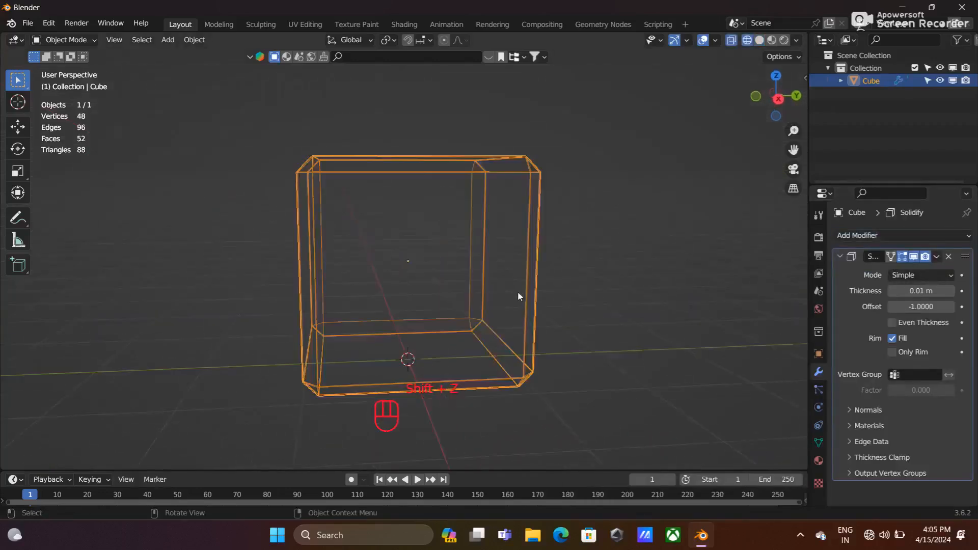
key("KP_1")
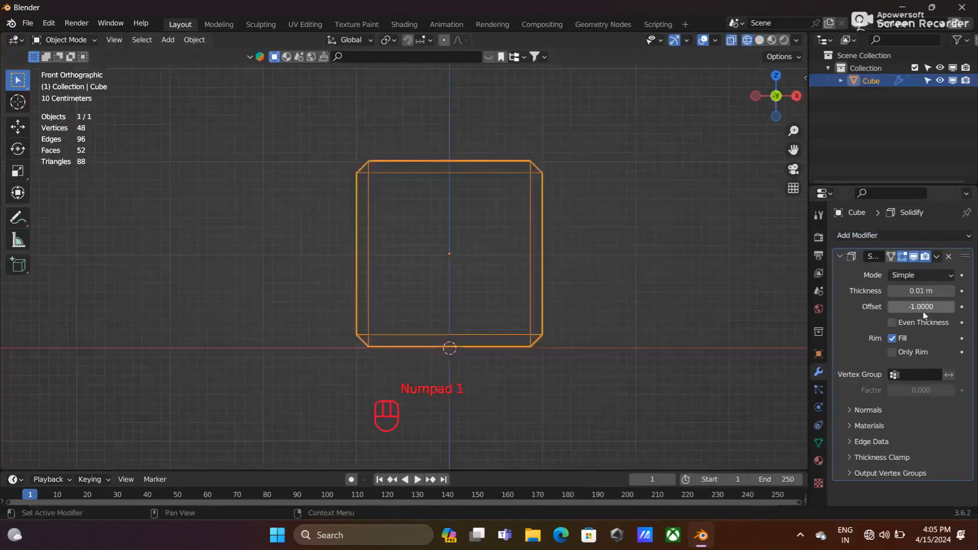
left_click_drag(922, 291, 940, 291)
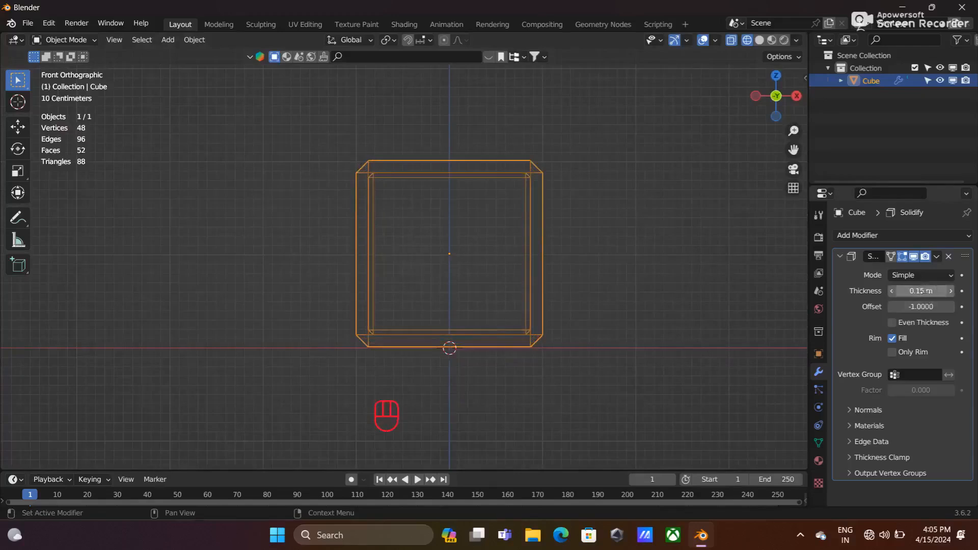
left_click(937, 257)
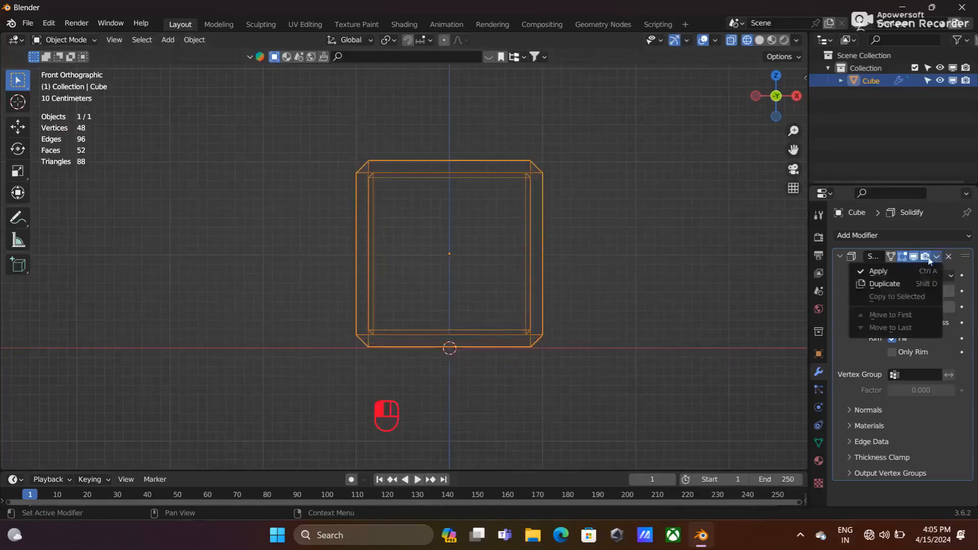
left_click(879, 275)
middle_click_drag(633, 295, 602, 333)
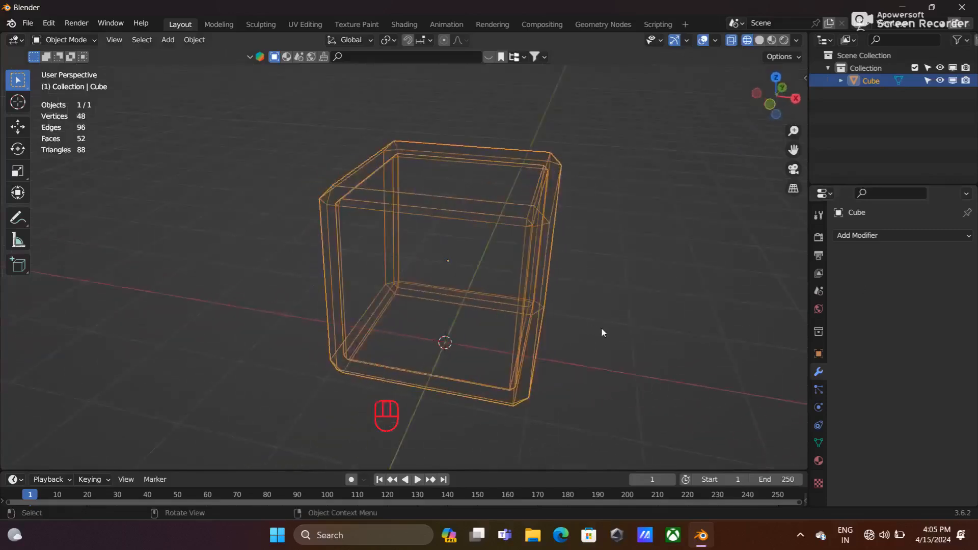
key("shift+z")
middle_click_drag(614, 270, 639, 255)
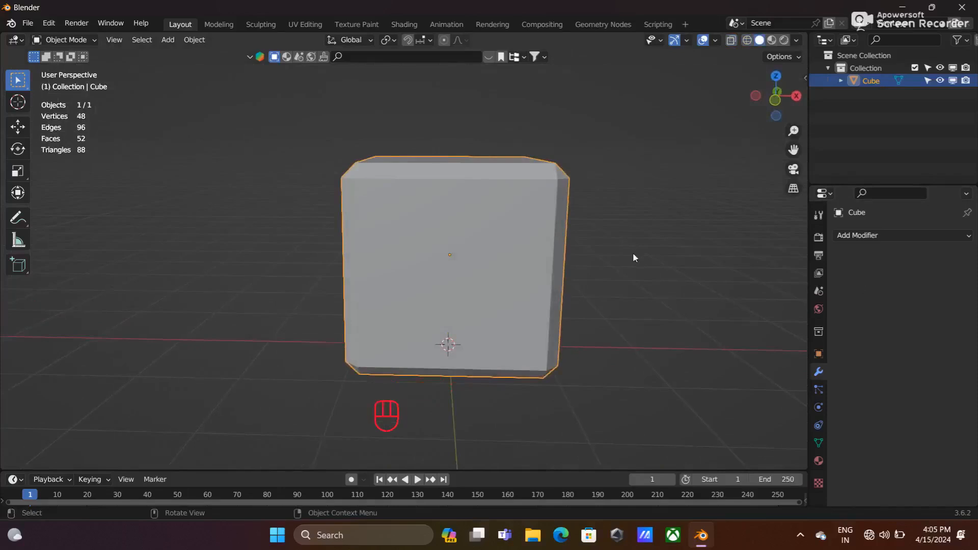
- Add a cylinder mesh in the front view and scale it down to about 0.21
key("KP_1")
scroll(557, 260, "down", 2)
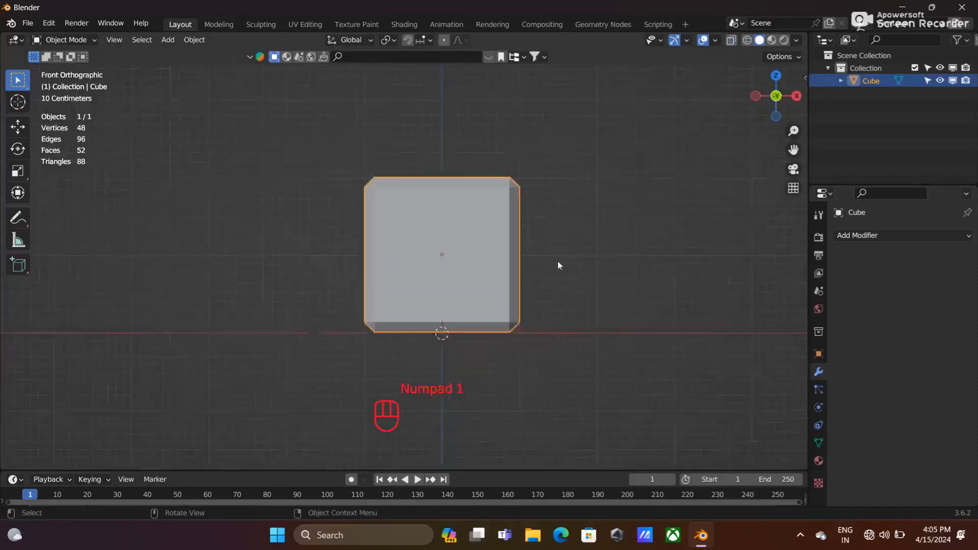
key("shift+a")
mouse_move(519, 266)
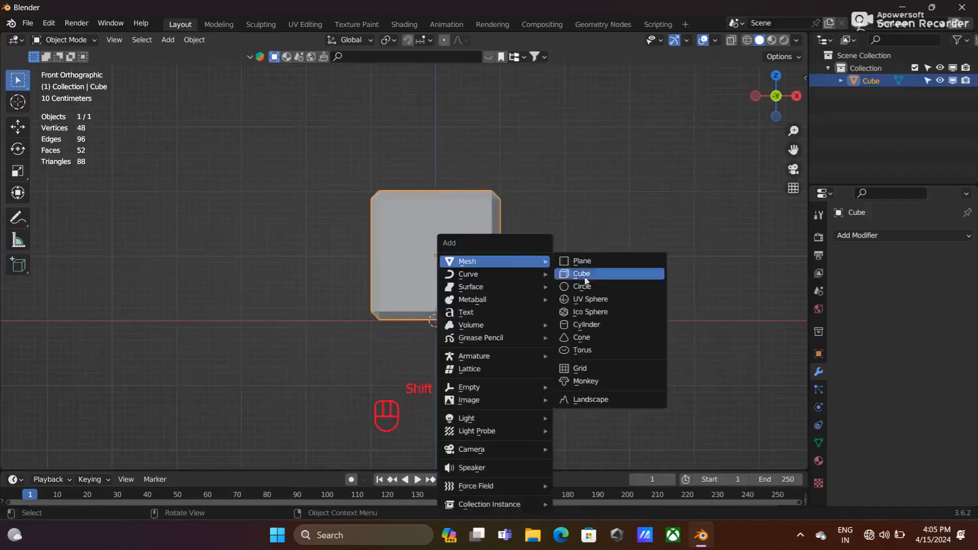
left_click(584, 327)
key("s")
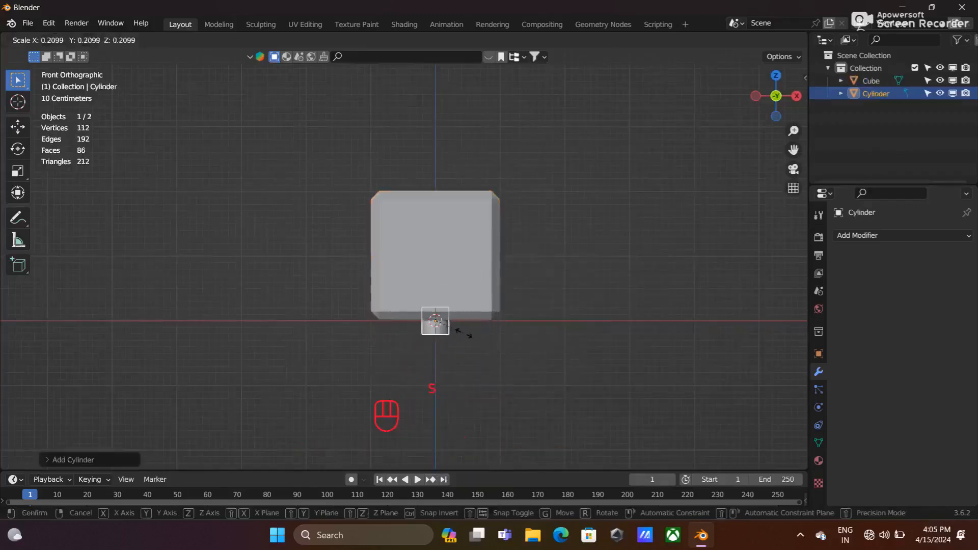
left_click(463, 329)
- Raise the cylinder about 2.2 m along Z so it sits on the cube's top as the bottle neck
key("g")
key("z")
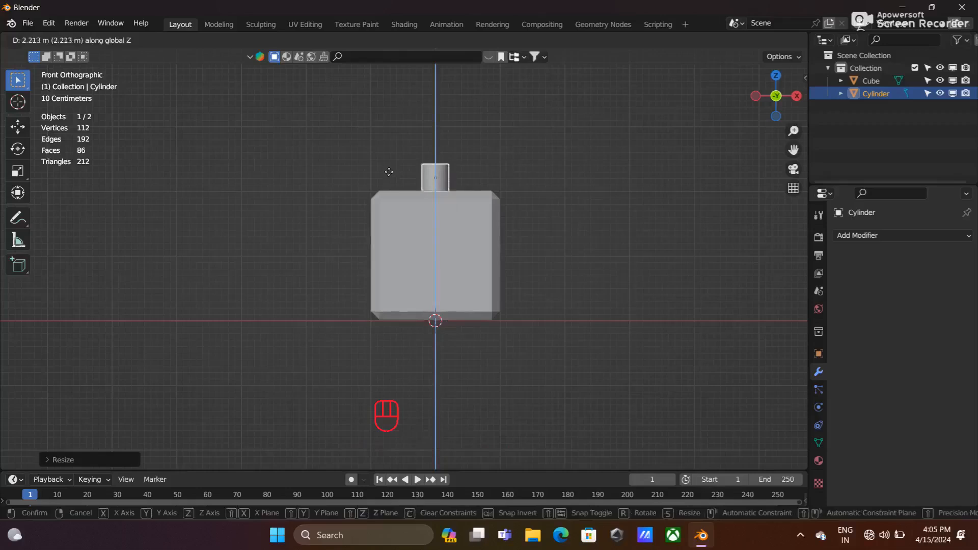
left_click(389, 172)
key("shift+z")
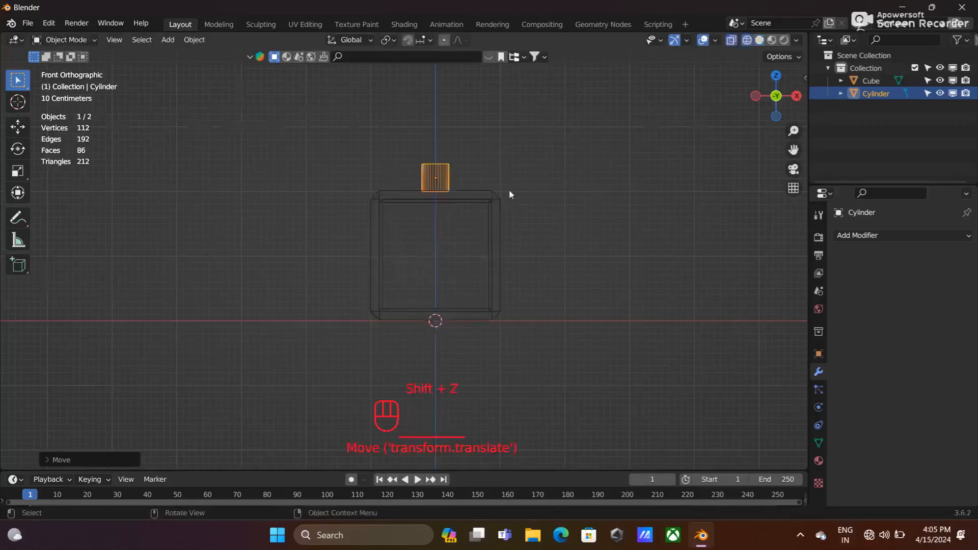
scroll(509, 190, "up", 1)
key("shift+z")
scroll(509, 190, "down", 1)
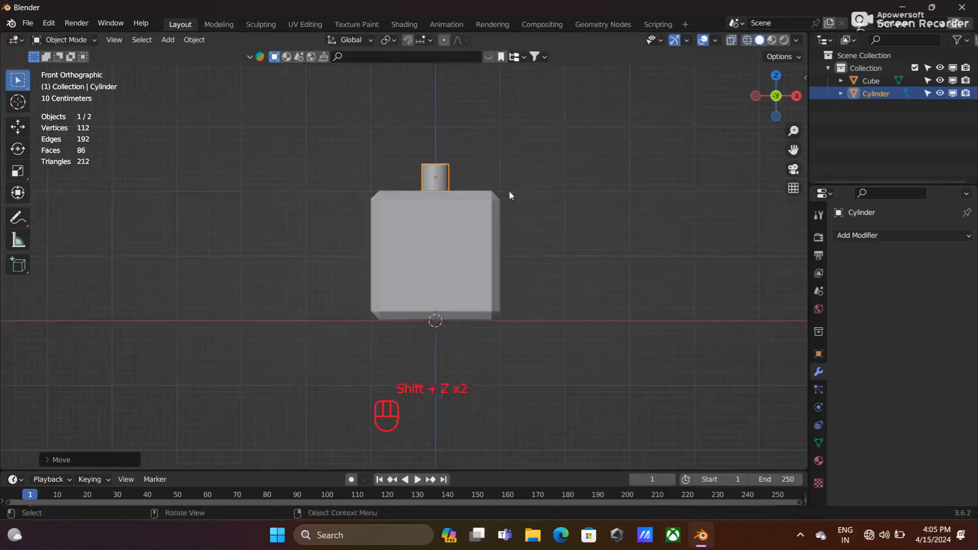
- Duplicate the beveled cube and place the copy about 2.36 m higher along Z, above the neck
left_click(406, 236)
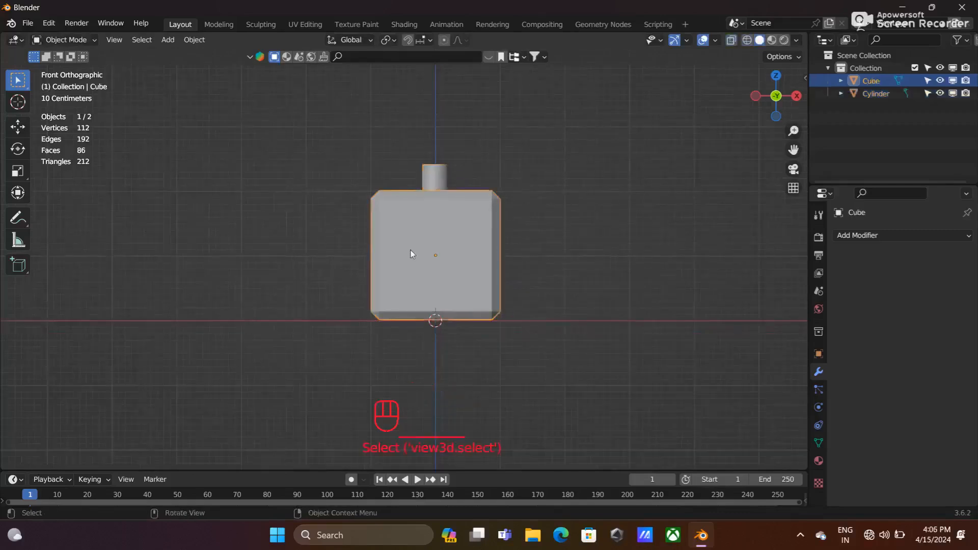
key("shift+d")
key("z")
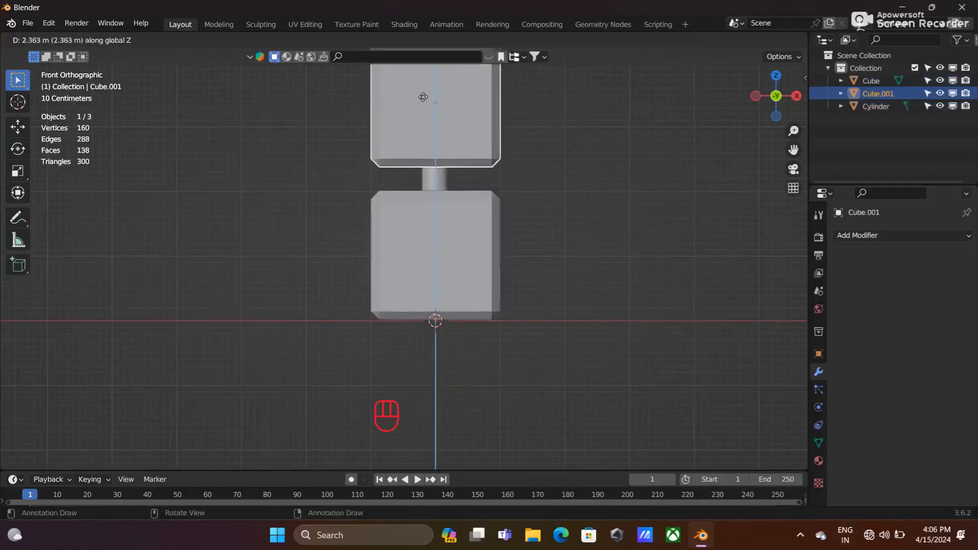
left_click(423, 97)
scroll(481, 177, "down", 2)
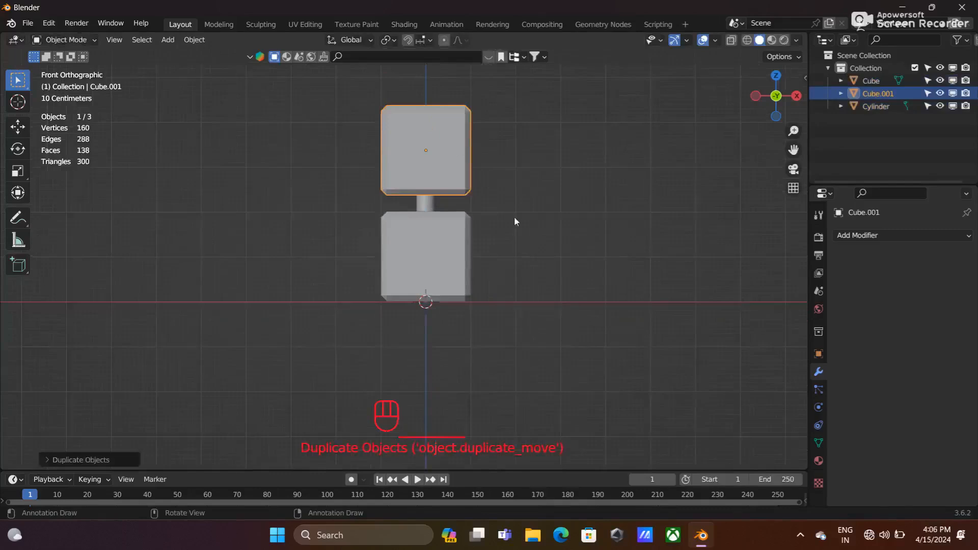
- Scale the upper cube to about 0.49 and lower it about 0.5 m along Z onto the neck
key("s")
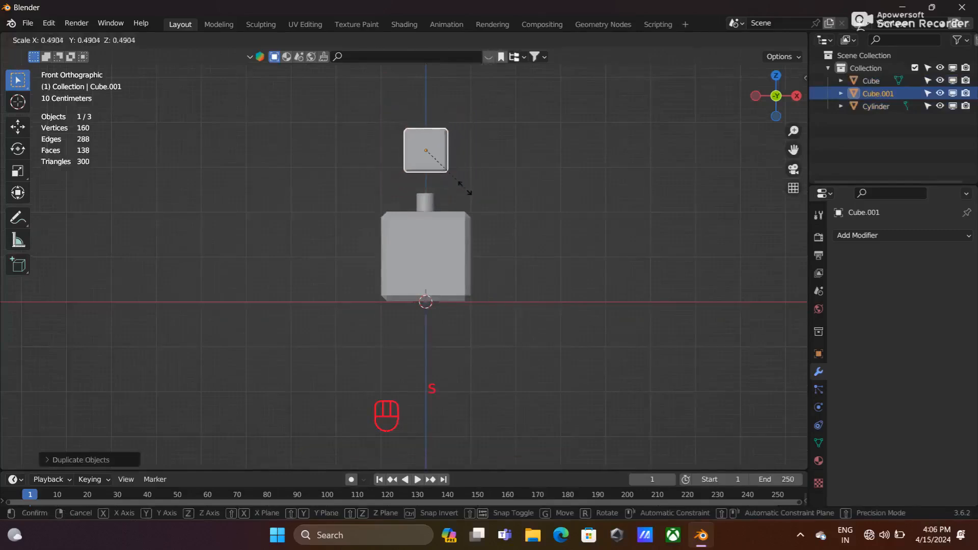
left_click(465, 188)
key("g")
key("z")
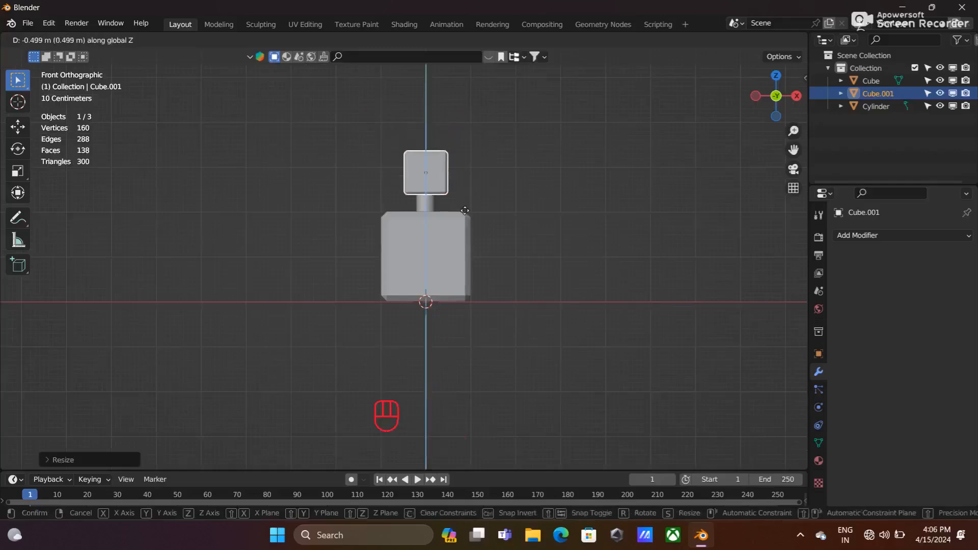
left_click(462, 205)
- Narrow the cap along Y in the right view and widen it along X to about 1.24 in the front view
key("KP_3")
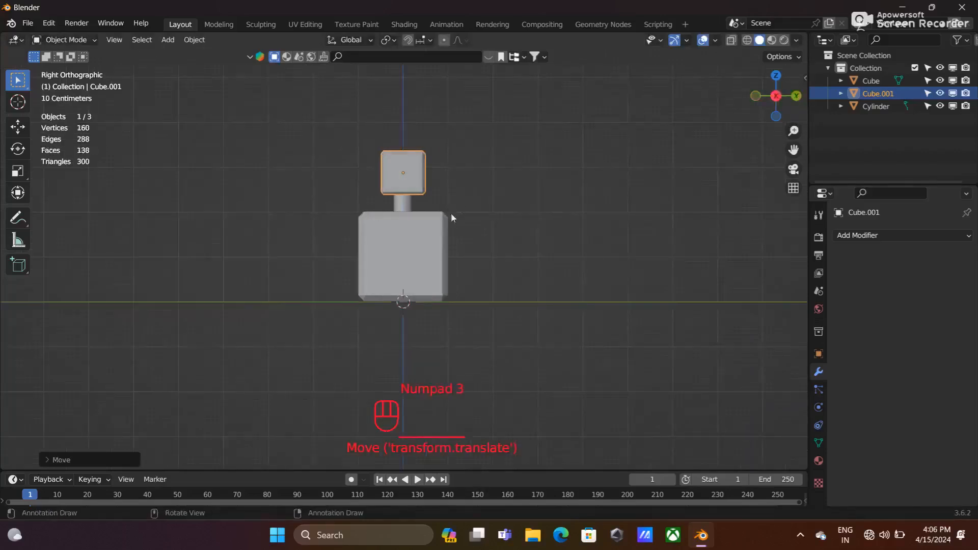
key("s")
key("y")
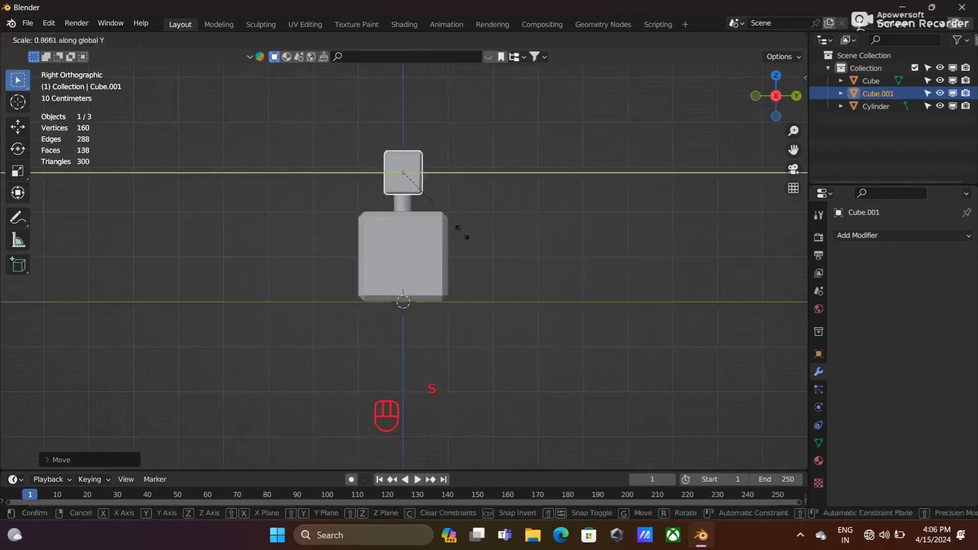
left_click(455, 229)
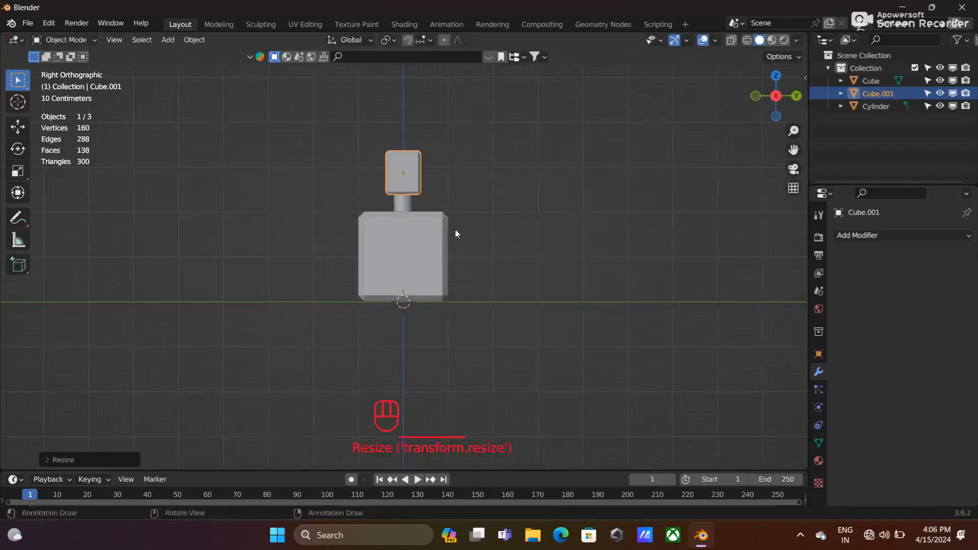
key("KP_1")
key("s")
key("x")
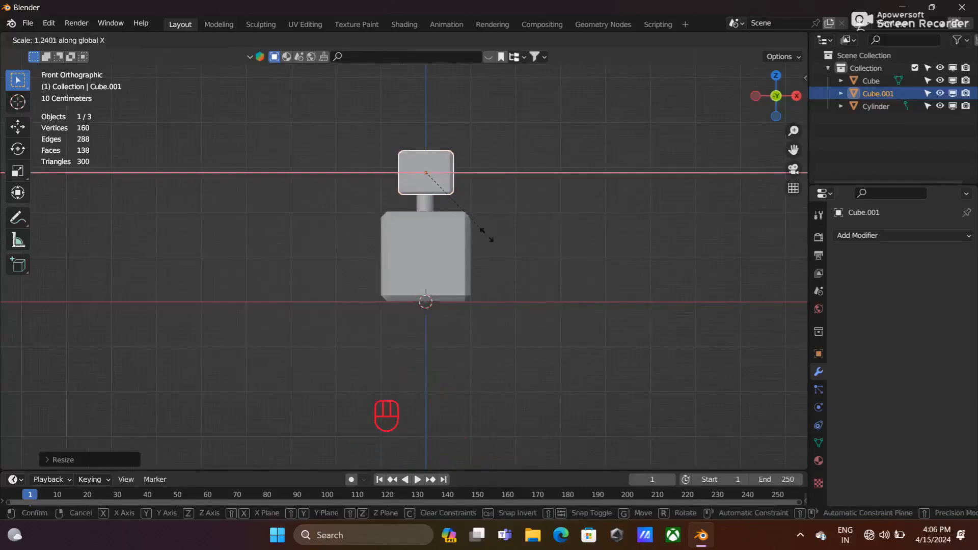
left_click(487, 235)
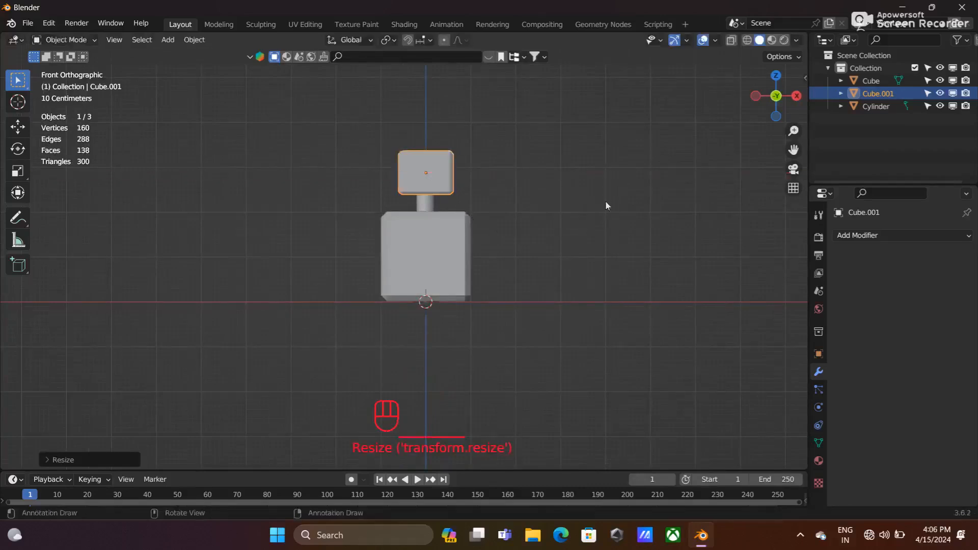
- Scale the cap down slightly as a whole and move it down along Z until it rests on the neck
left_click(419, 259)
middle_click_drag(456, 247, 520, 203)
scroll(539, 186, "up", 3)
key("KP_1")
left_click(454, 179)
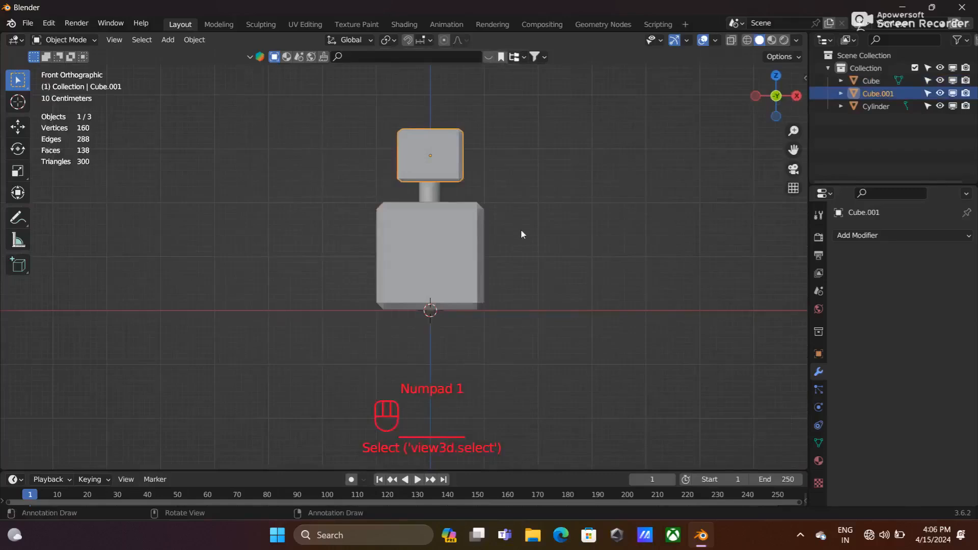
key("s")
left_click(502, 219)
key("g")
key("z")
left_click(494, 222)
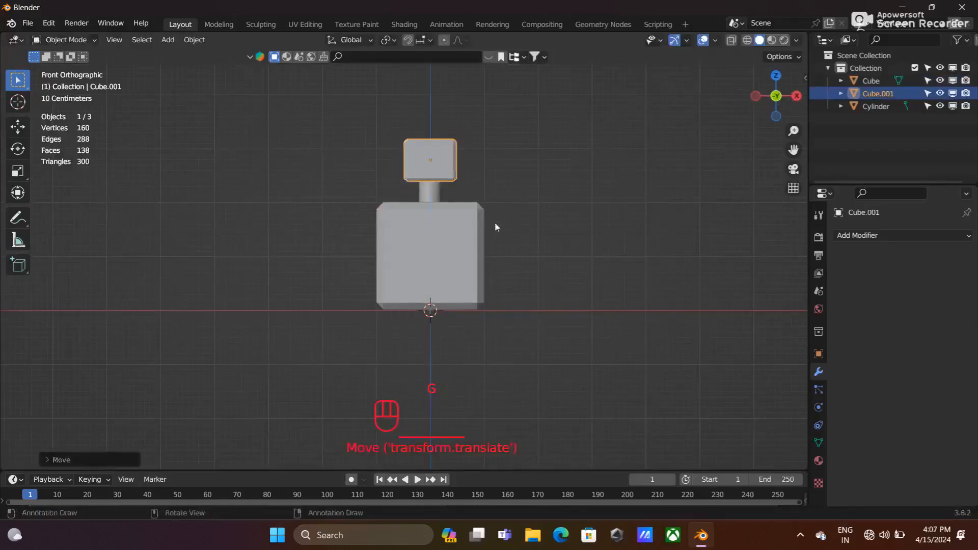
- Try a free rotation of the bottle cap and undo it
middle_click_drag(499, 147, 507, 195)
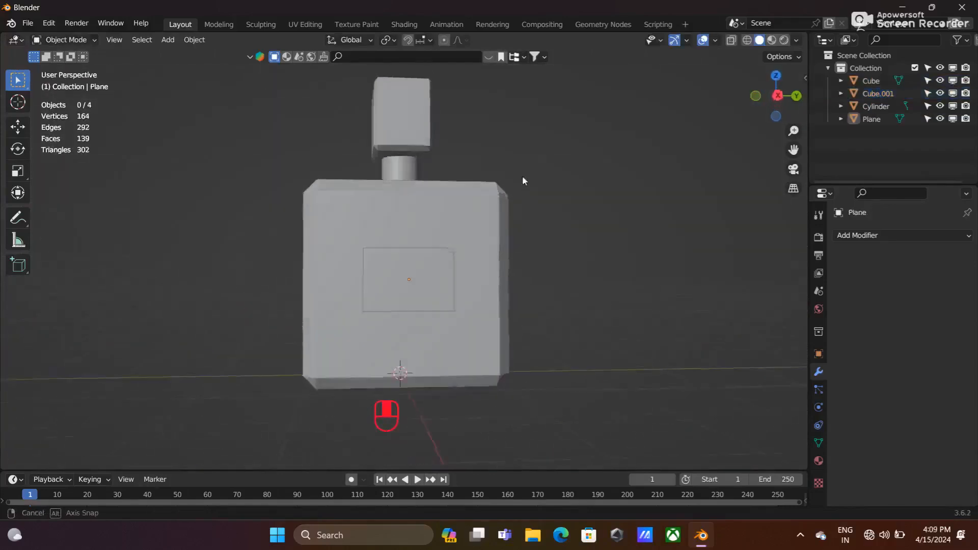
middle_click_drag(521, 176, 514, 199)
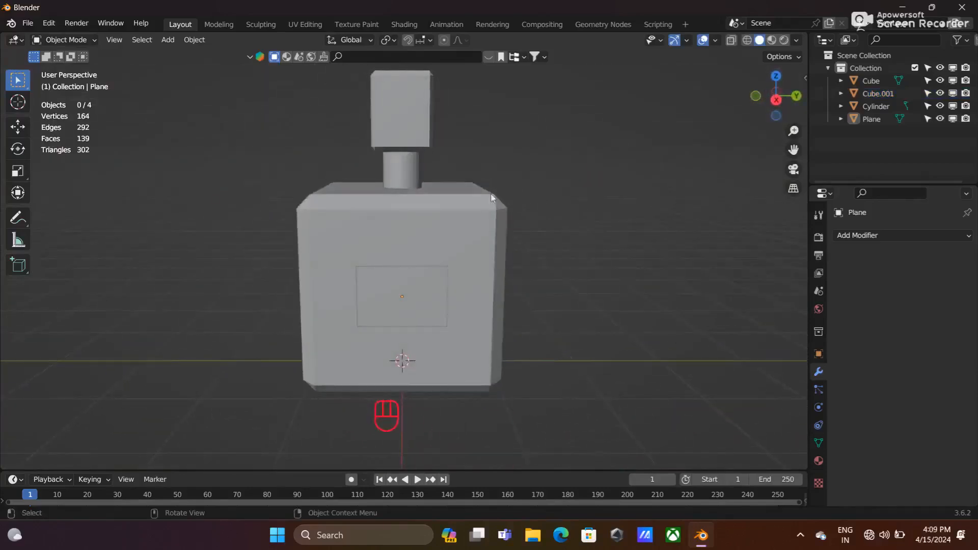
scroll(502, 197, "down", 2)
left_click(421, 179)
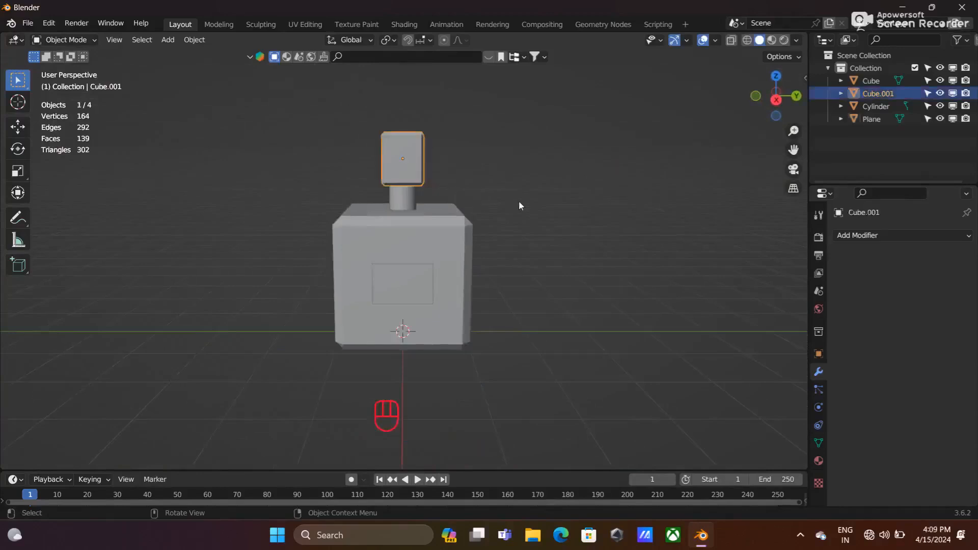
key("r")
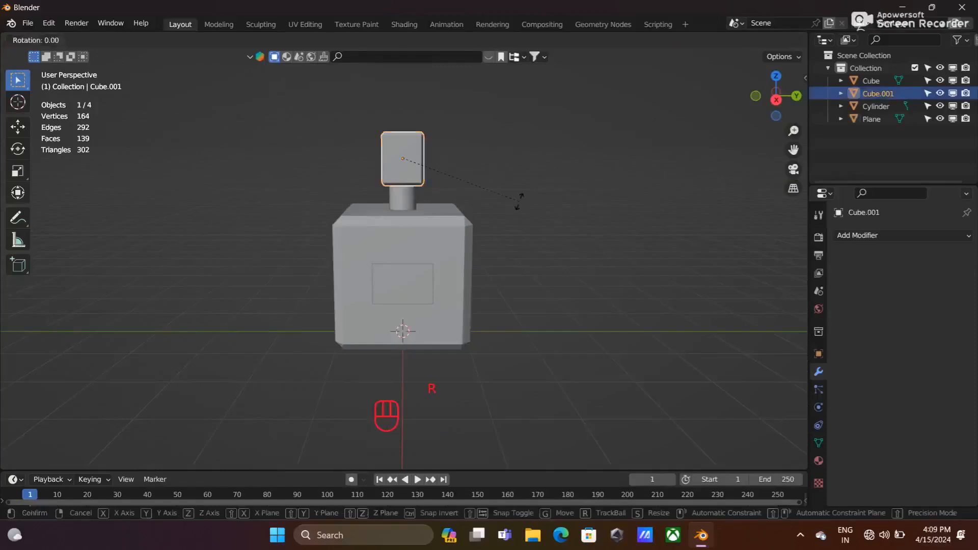
left_click(555, 203)
key("ctrl+z")
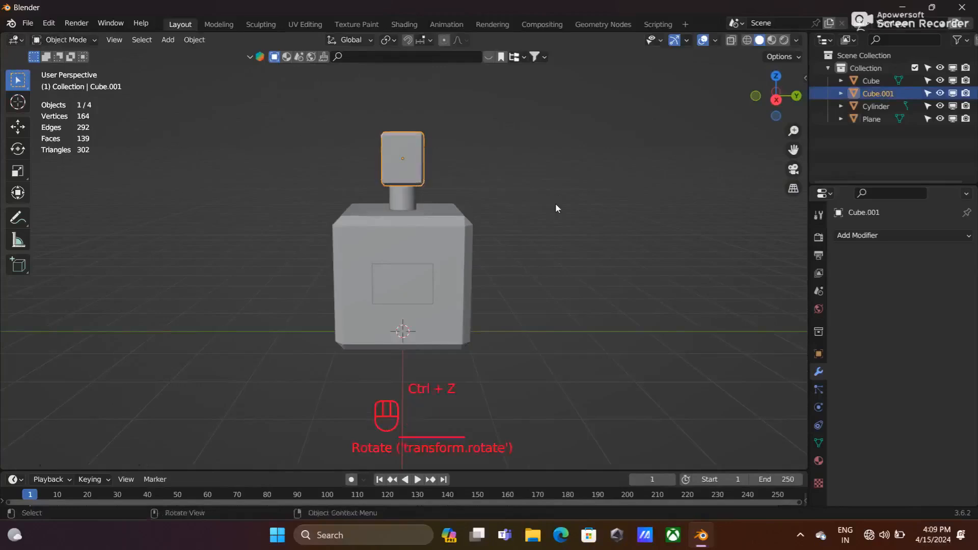
key("r")
left_click(556, 209)
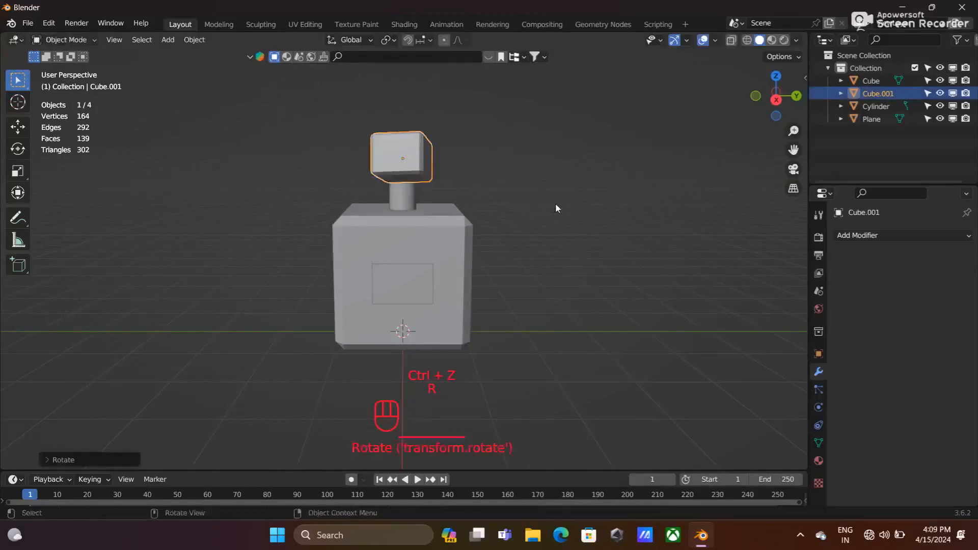
key("ctrl+z")
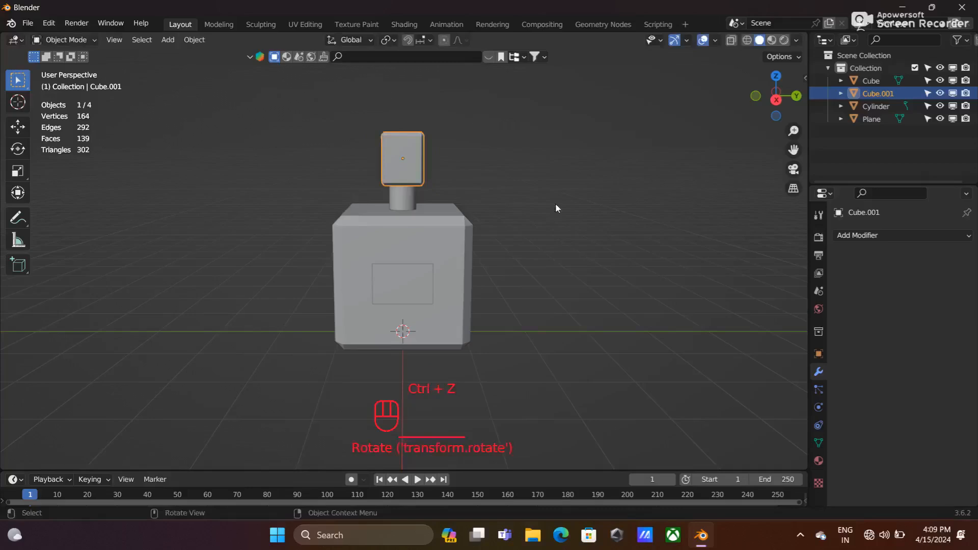
- Rotate the bottle cap 90 degrees about the Z axis so its wide side faces the front, and deselect it
type("r")
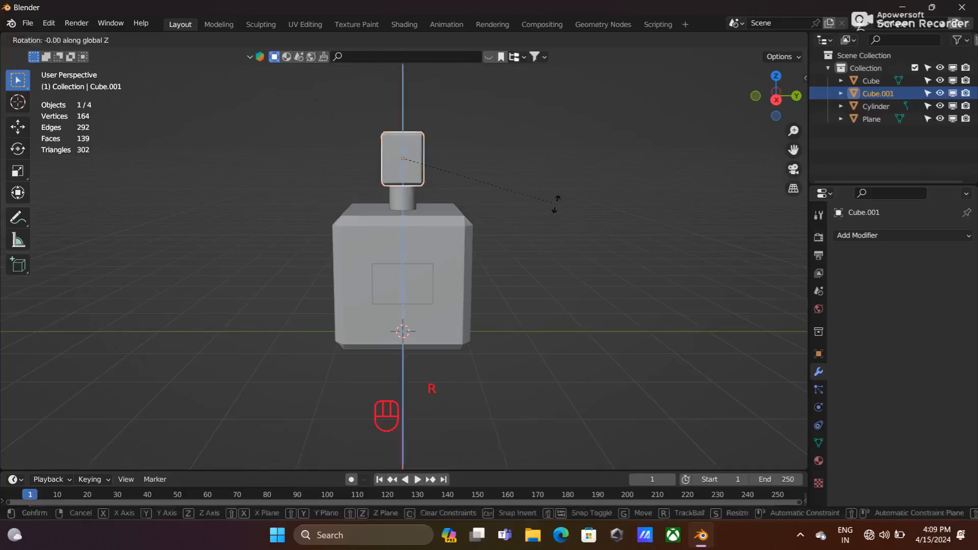
type("90")
left_click(556, 204)
mouse_move(546, 197)
middle_mouse_down()
mouse_move(414, 245)
mouse_move(372, 246)
mouse_move(561, 222)
mouse_move(543, 178)
mouse_move(545, 187)
middle_mouse_up()
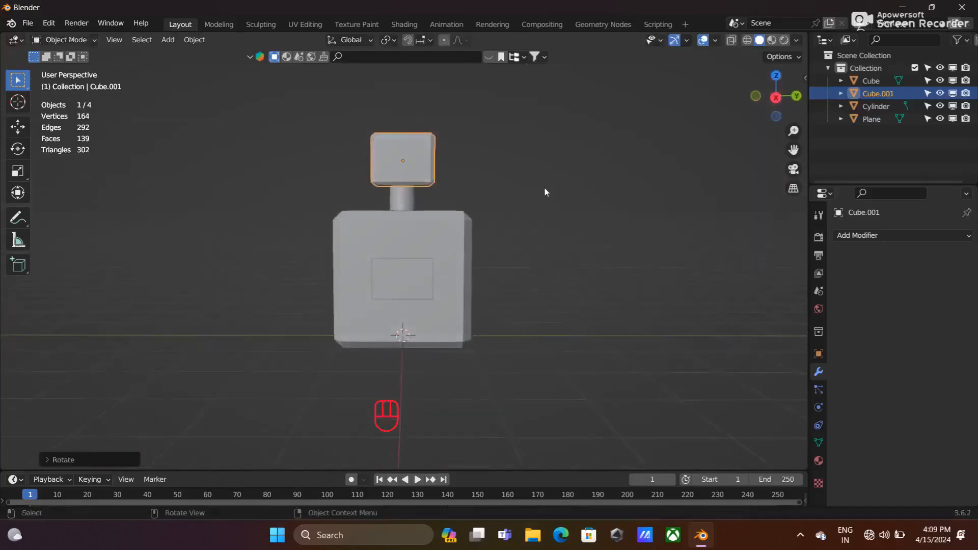
left_click(558, 249)
- Cut three evenly spaced horizontal edge loops around the neck cylinder in Edit Mode without sliding them
scroll(551, 259, "up", 2)
scroll(552, 261, "up", 2)
mouse_move(586, 267)
middle_mouse_down()
mouse_move(578, 282)
mouse_move(590, 256)
mouse_move(582, 267)
mouse_move(580, 258)
middle_mouse_up()
scroll(578, 277, "down", 4)
scroll(582, 261, "down", 1)
scroll(549, 199, "up", 8)
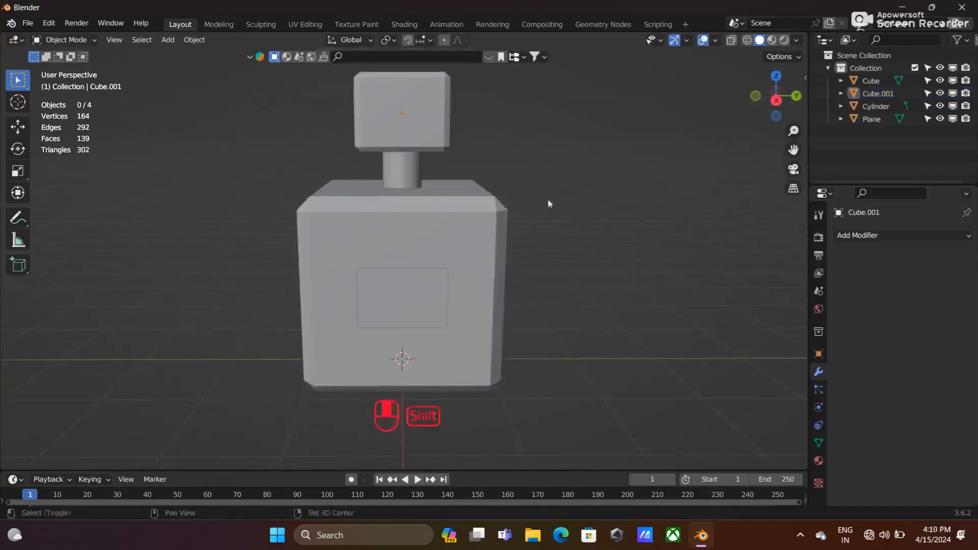
left_click(400, 173)
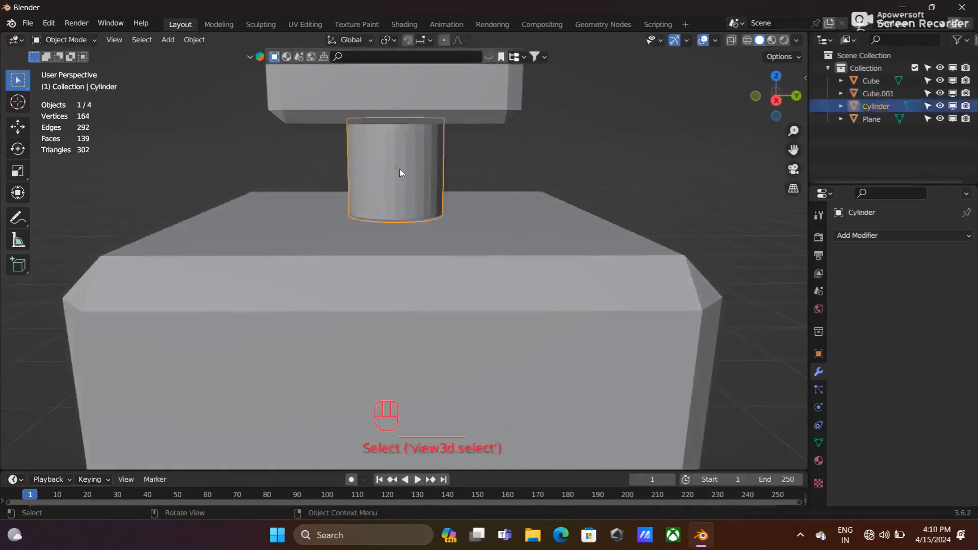
key("Tab")
key("ctrl+r")
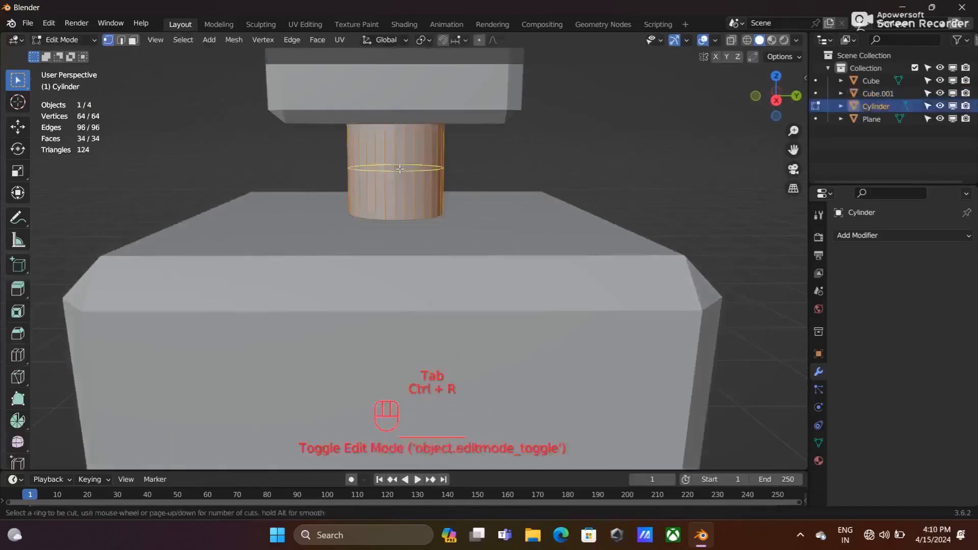
scroll(401, 169, "up", 2)
left_click(400, 169)
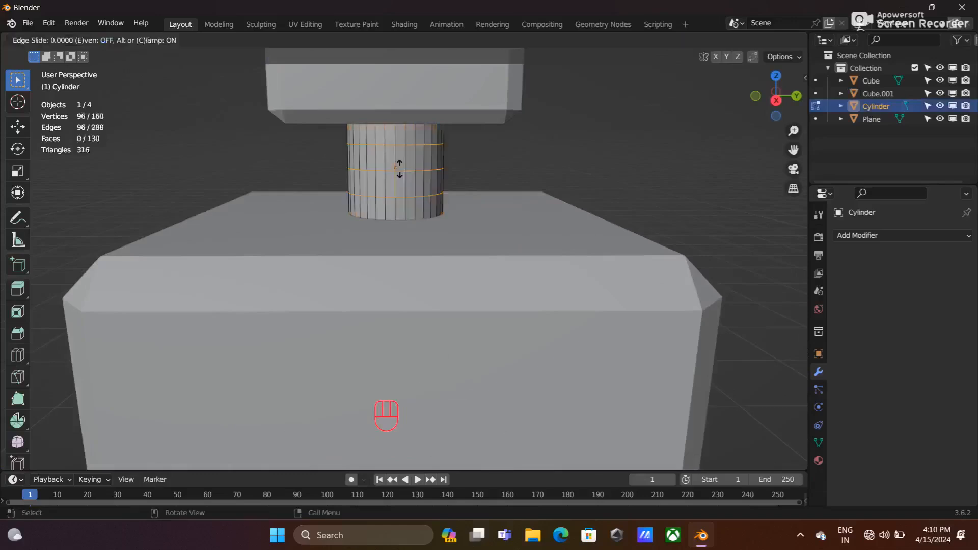
right_click(400, 168)
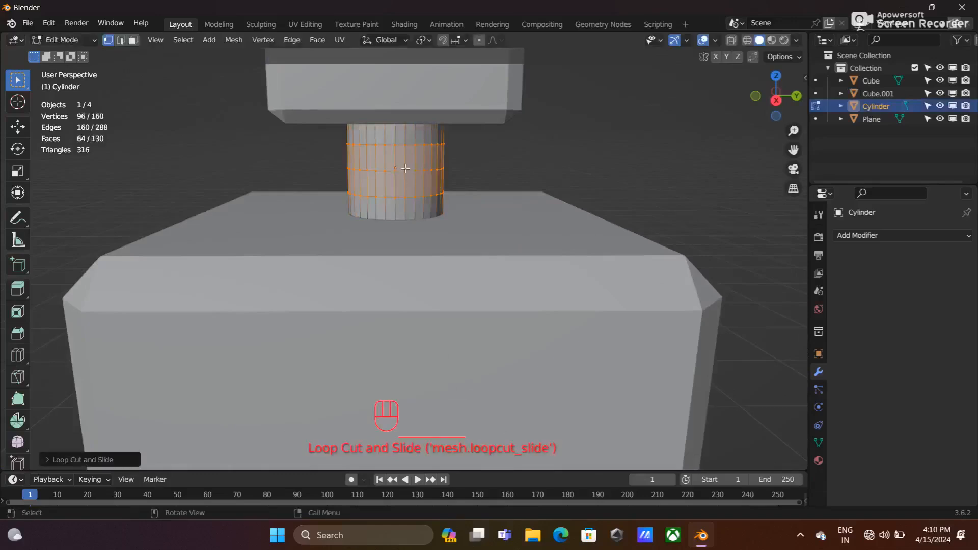
key("ctrl+z")
- Select the neck's three horizontal edge loops and bevel them into narrow bands with one segment
scroll(485, 225, "up", 2)
key("3")
key("2")
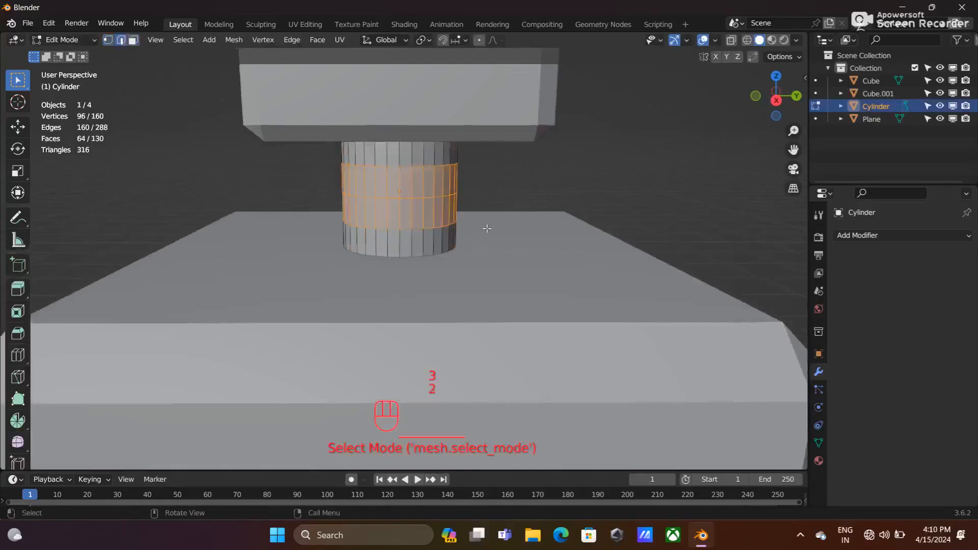
left_click(405, 168)
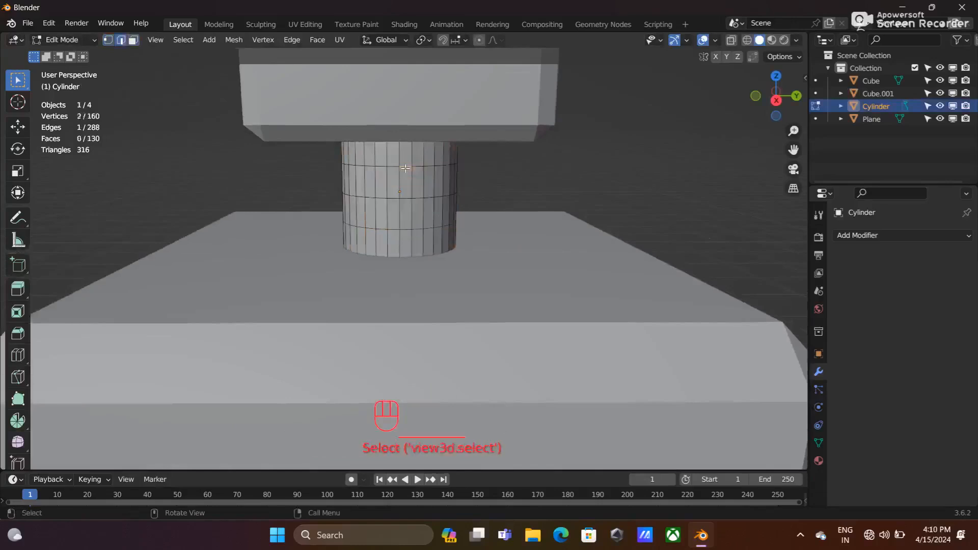
left_click(420, 166, "alt+shift")
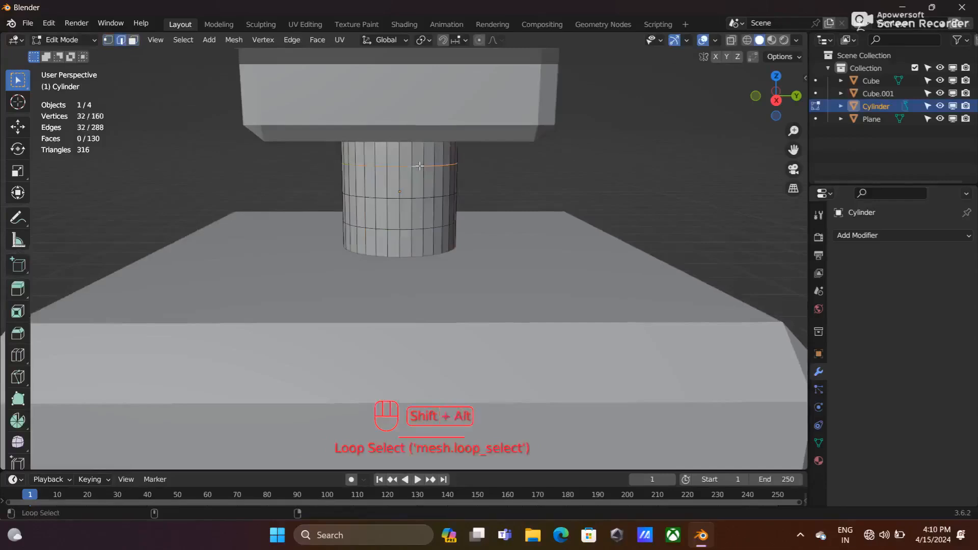
left_click(394, 199, "alt+shift")
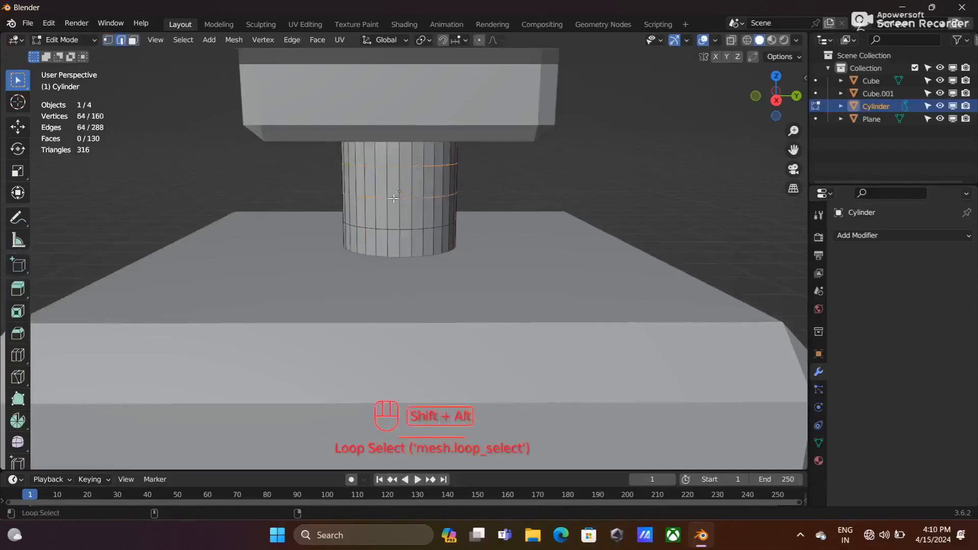
left_click(396, 230, "alt+shift")
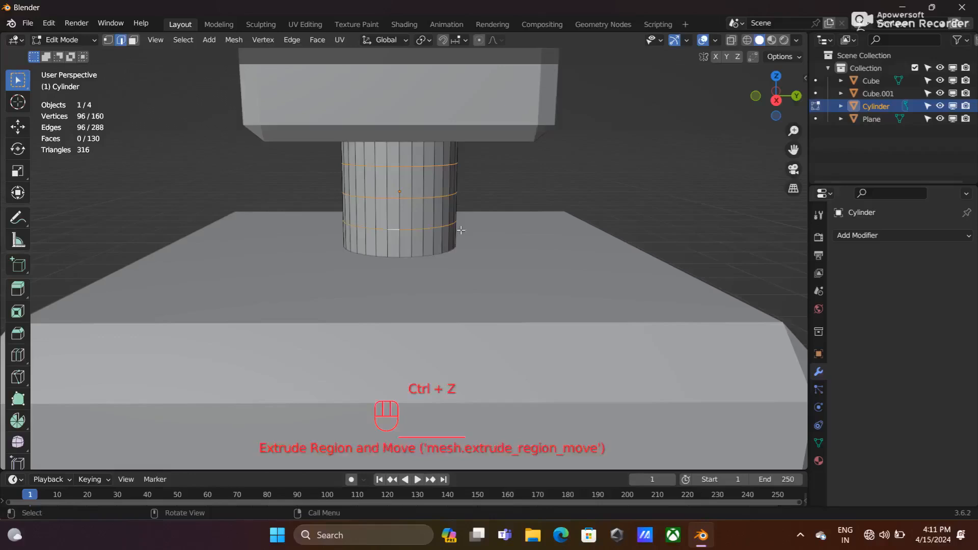
key("ctrl+b")
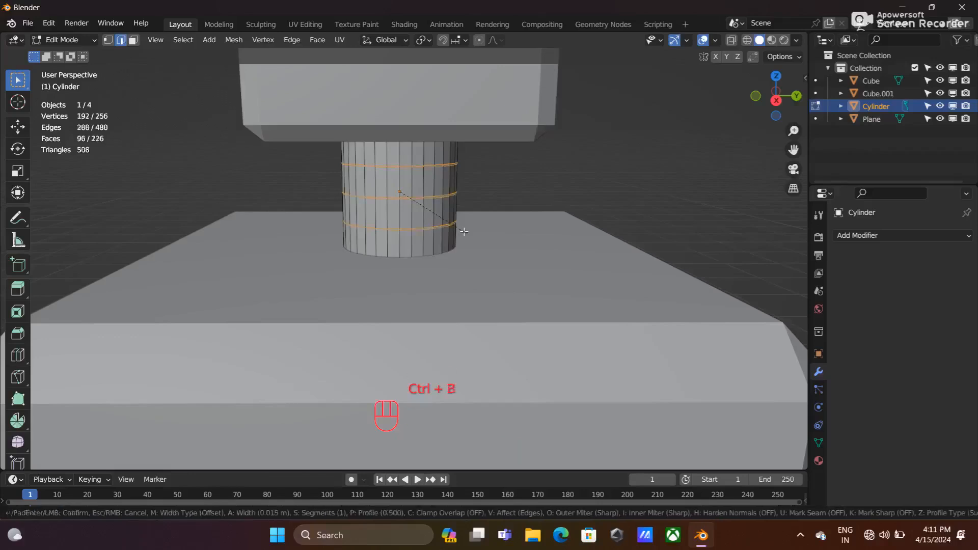
left_click(464, 234)
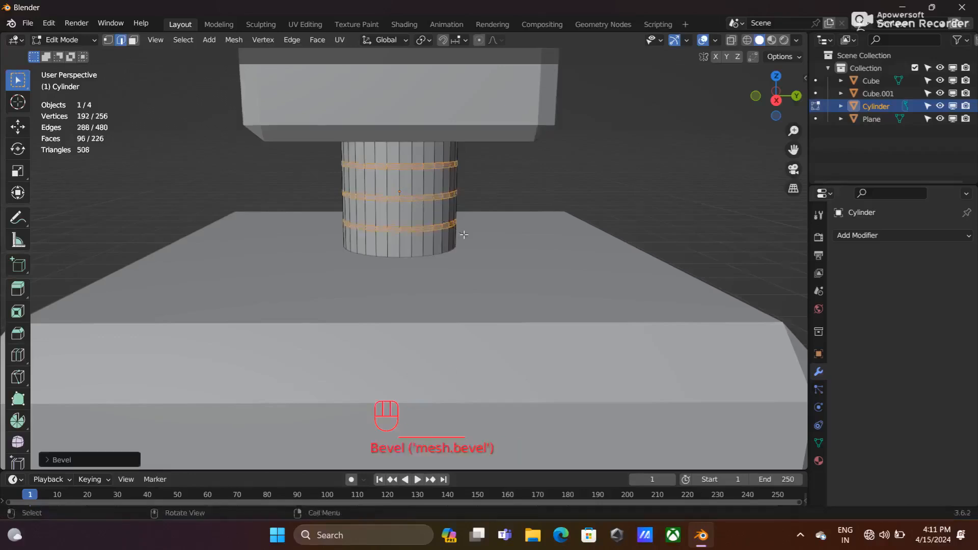
key("s")
left_click(488, 240)
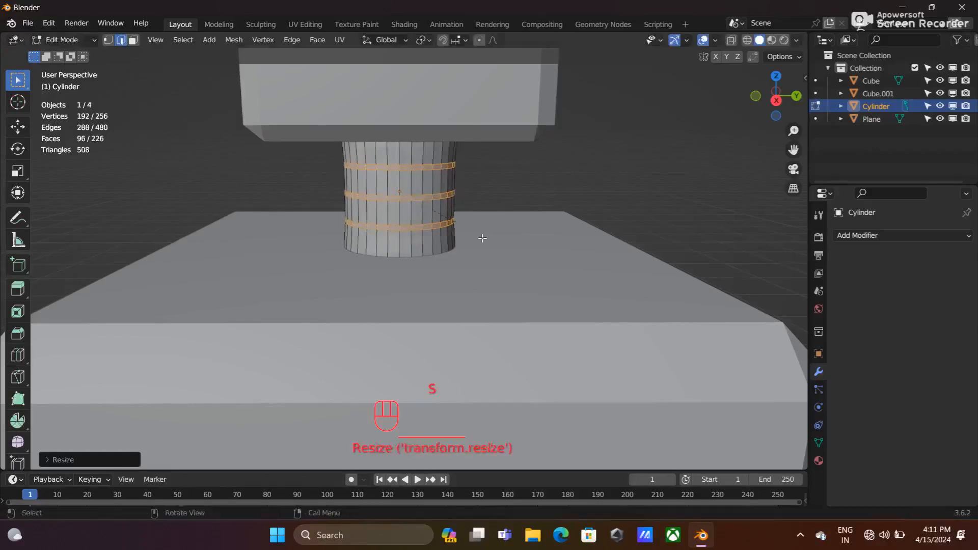
key("ctrl+z")
- Extrude the three bands on the neck and scale them inward to about 0.93 to form grooves, then return to Object Mode
key("e")
key("s")
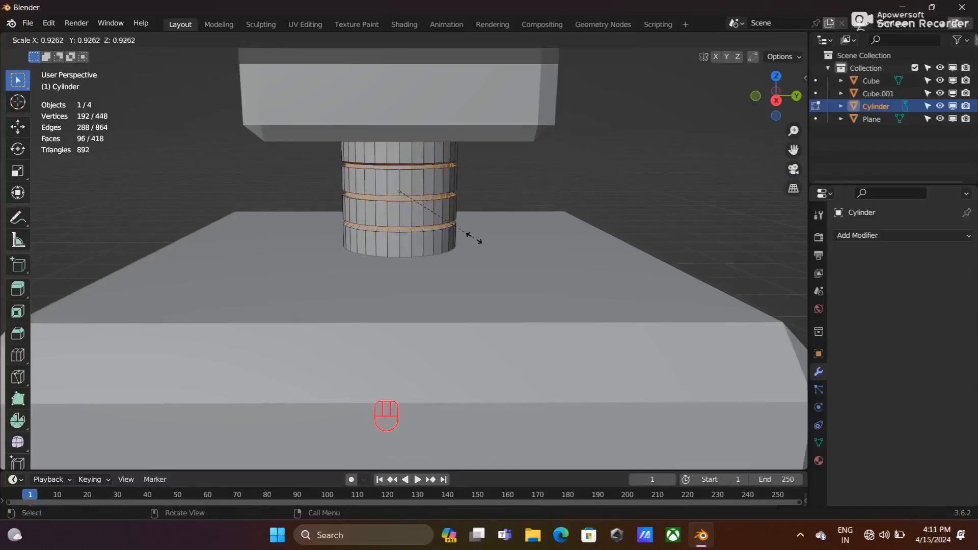
left_click(481, 240)
middle_click_drag(485, 186, 472, 241)
left_click(612, 204)
scroll(619, 202, "down", 3)
key("Tab")
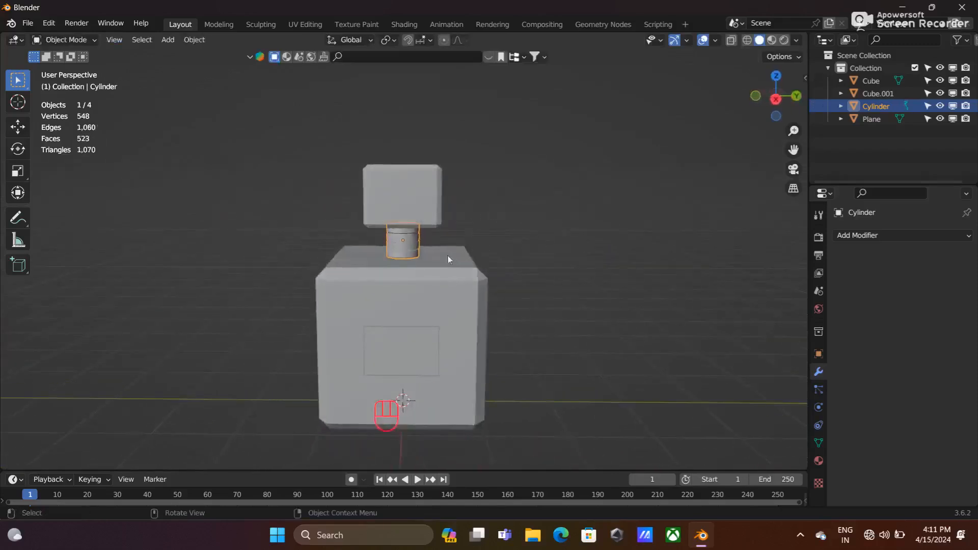
- Apply auto smooth shading to the neck cylinder, keeping the groove edges crisp
right_click(411, 247)
left_click(409, 244)
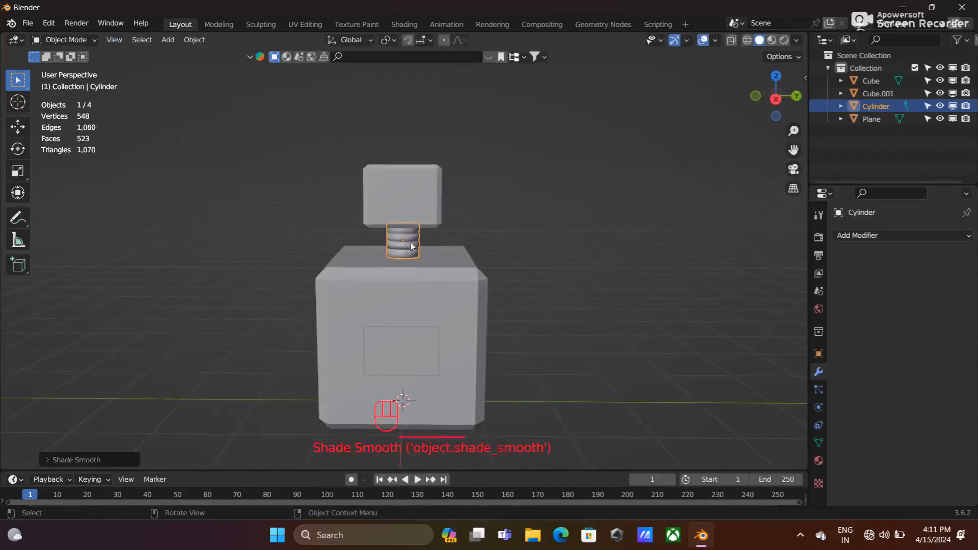
right_click(411, 245)
left_click(407, 252)
scroll(425, 248, "up", 4)
middle_click_drag(426, 248, 450, 250)
scroll(421, 249, "down", 4)
right_click(389, 172)
left_click(392, 177)
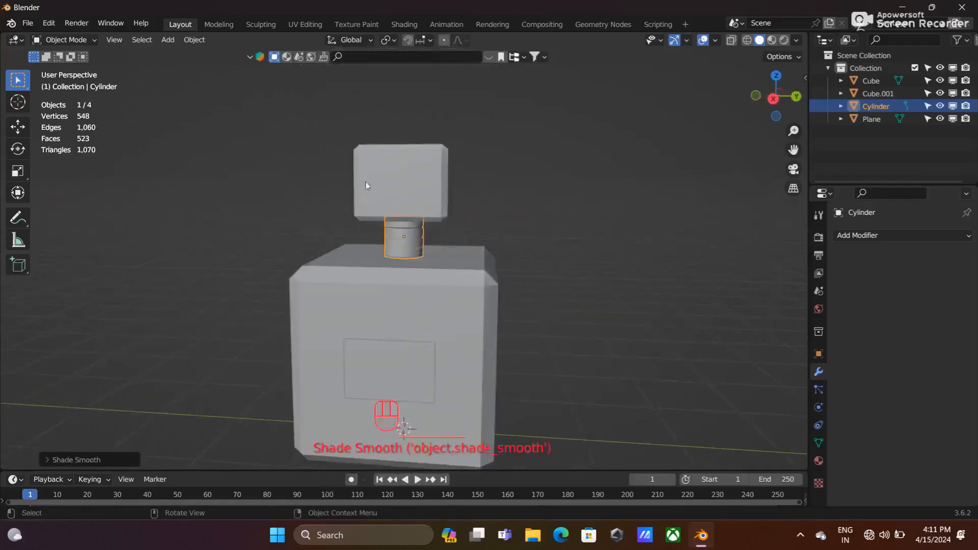
right_click(393, 311)
left_click(338, 277)
scroll(509, 297, "down", 4)
mouse_move(509, 297)
middle_mouse_down()
mouse_move(301, 295)
mouse_move(520, 298)
middle_mouse_up()
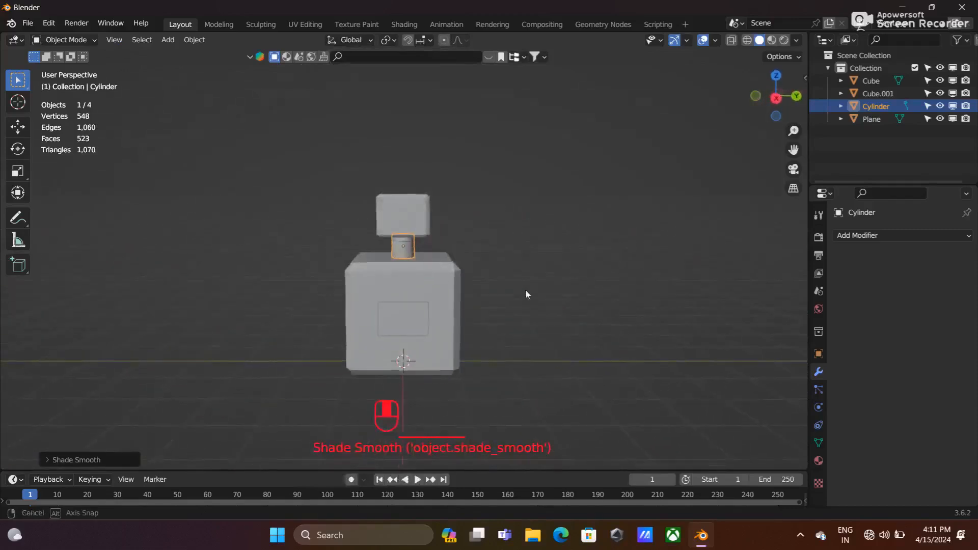
- Add a new plane under the bottle and scale it up into a large floor
left_click(525, 290)
key("shift+a")
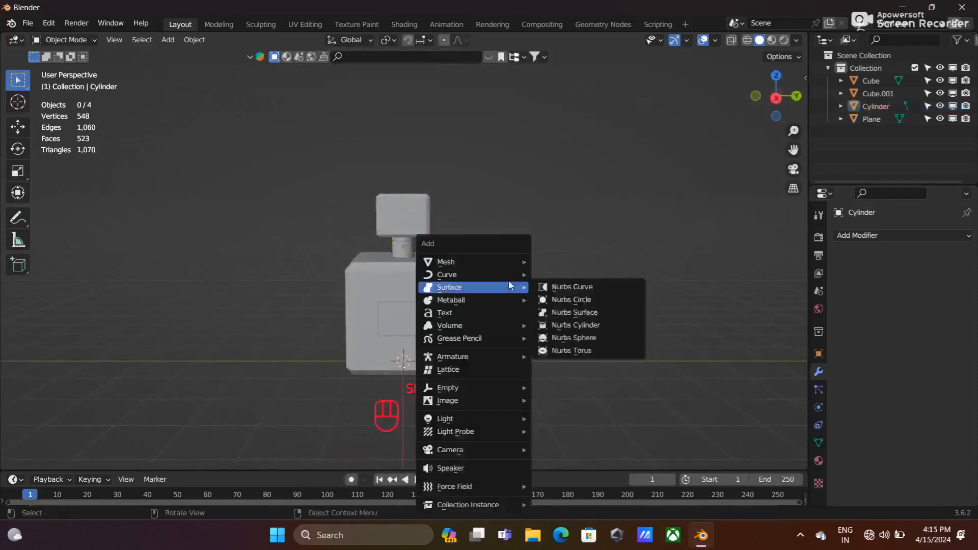
mouse_move(489, 260)
left_click(558, 261)
key("s")
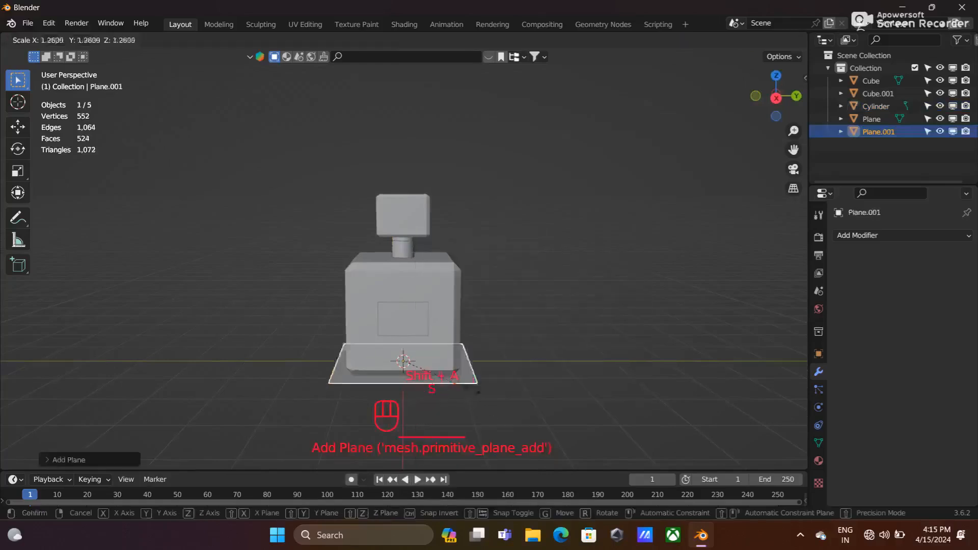
left_click(2, 433)
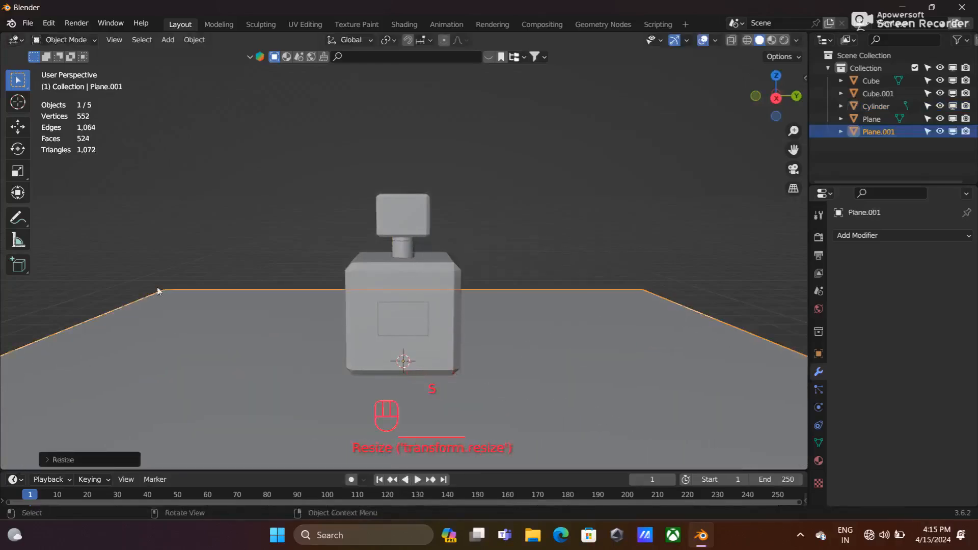
- Extrude the floor plane's back edge about 12 m upward along Z in Edit Mode to form a backdrop wall
key("Tab")
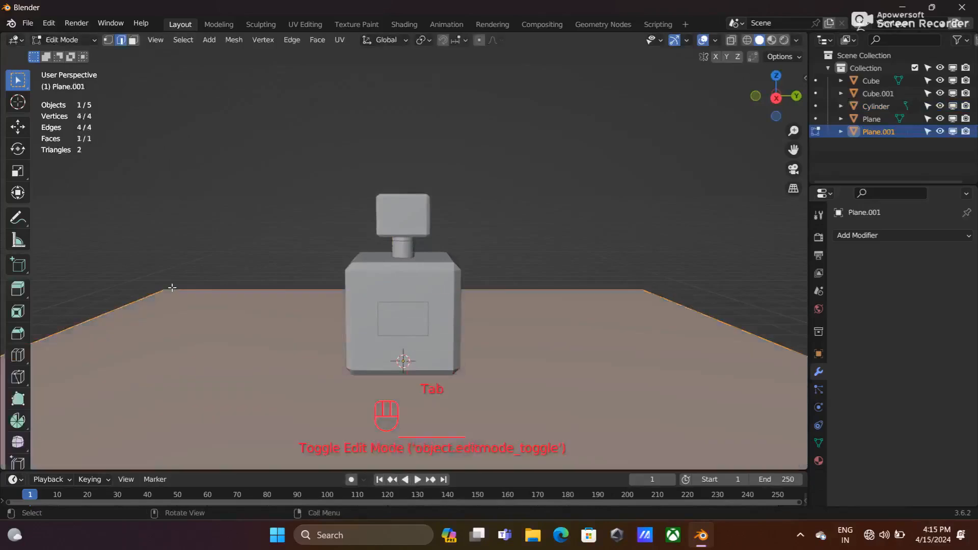
left_click(168, 290)
key("ctrl+z")
key("ctrl+z")
key("ctrl+z")
key("ctrl+z")
key("e")
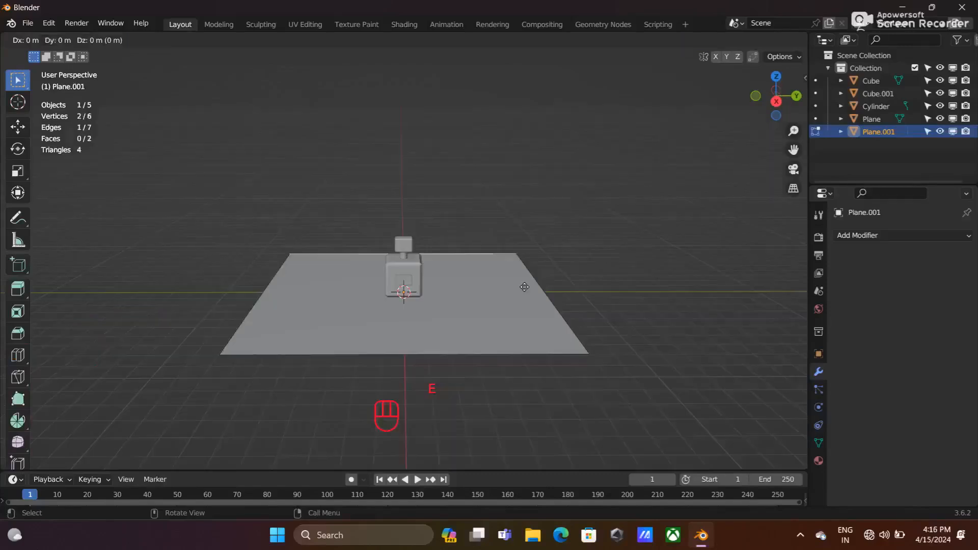
key("z")
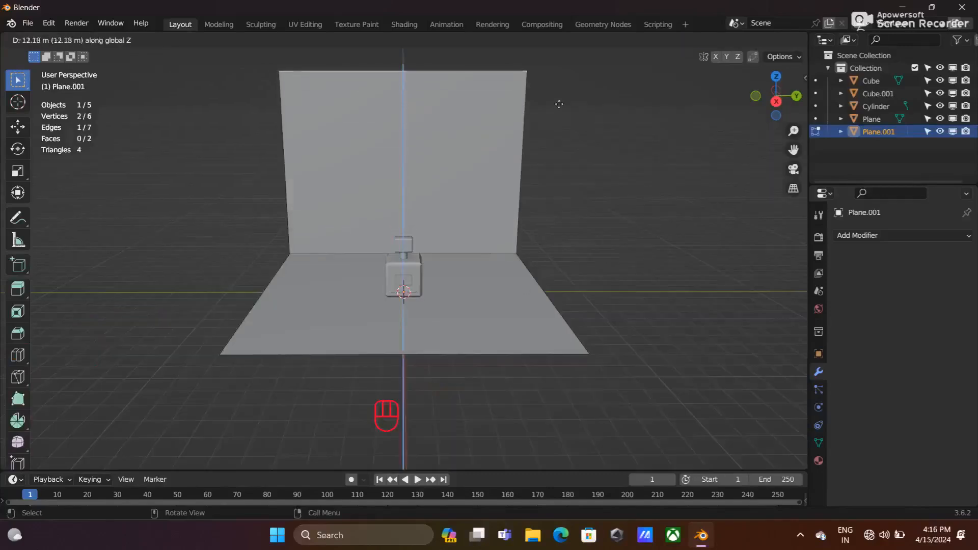
left_click(559, 114)
- Bevel the edge between floor and wall with six segments into a wide curve
left_click(476, 255)
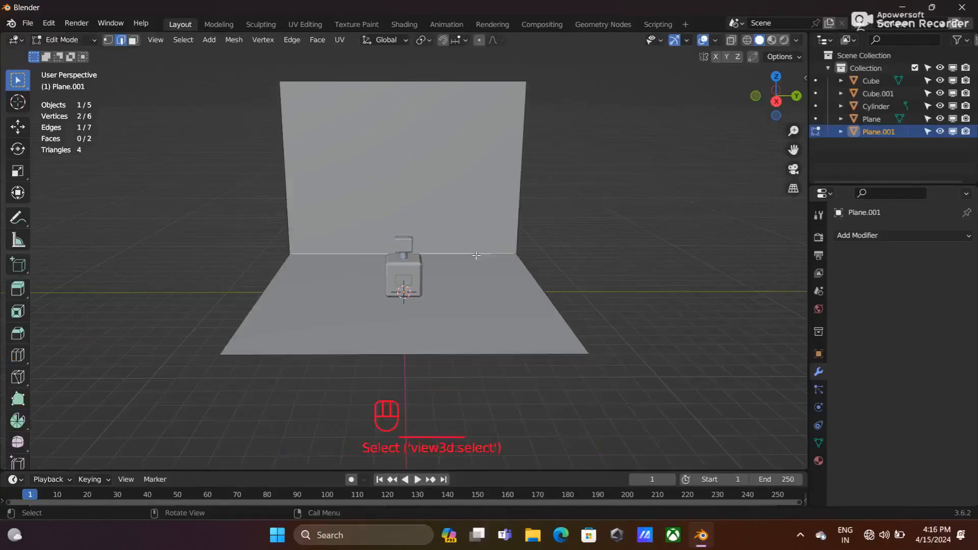
key("ctrl")
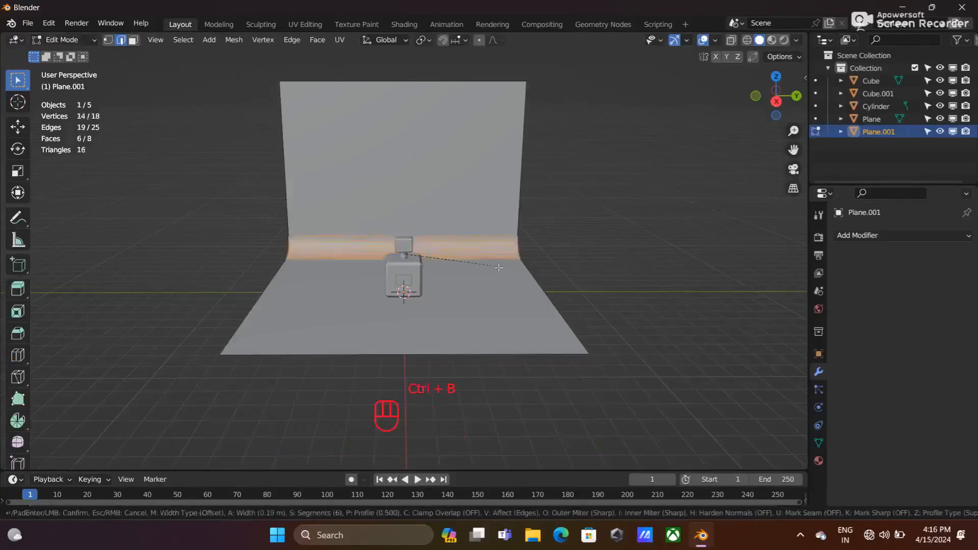
left_click(519, 278)
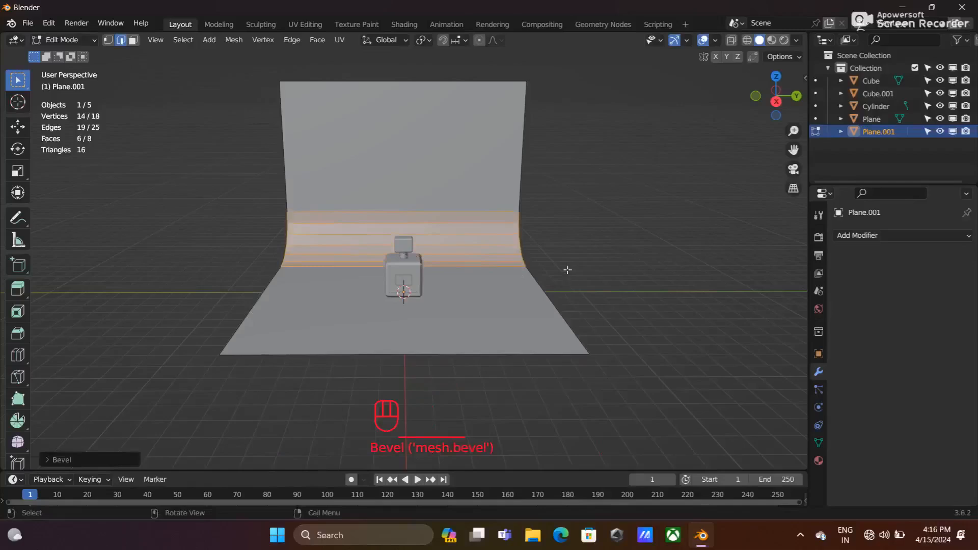
- Return the backdrop to Object Mode and shade it smooth
right_click(472, 166)
left_click(580, 149)
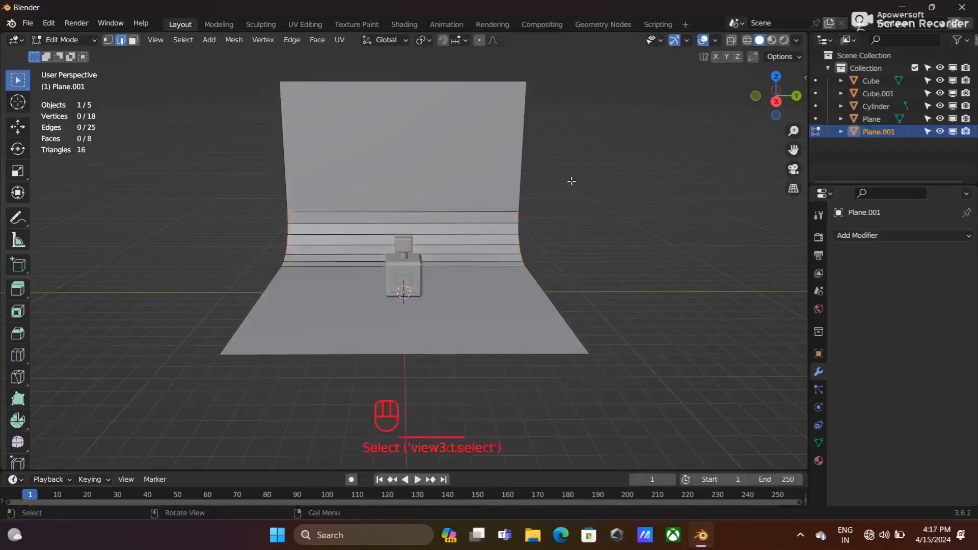
key("Tab")
right_click(459, 192)
left_click(445, 192)
scroll(481, 256, "up", 2)
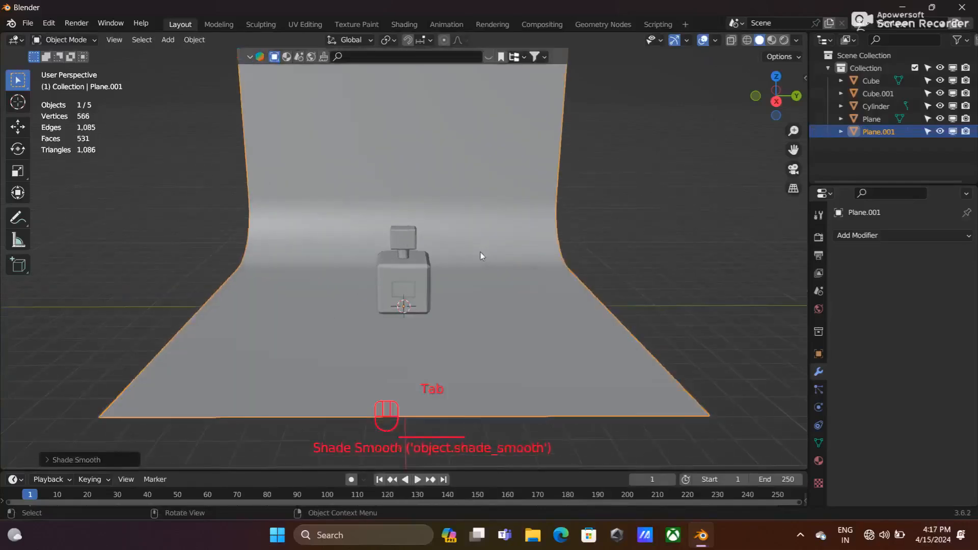
- Add a camera and align it to the current view so it frames the bottle from the front
middle_click_drag(474, 279, 479, 231)
scroll(479, 230, "up", 3)
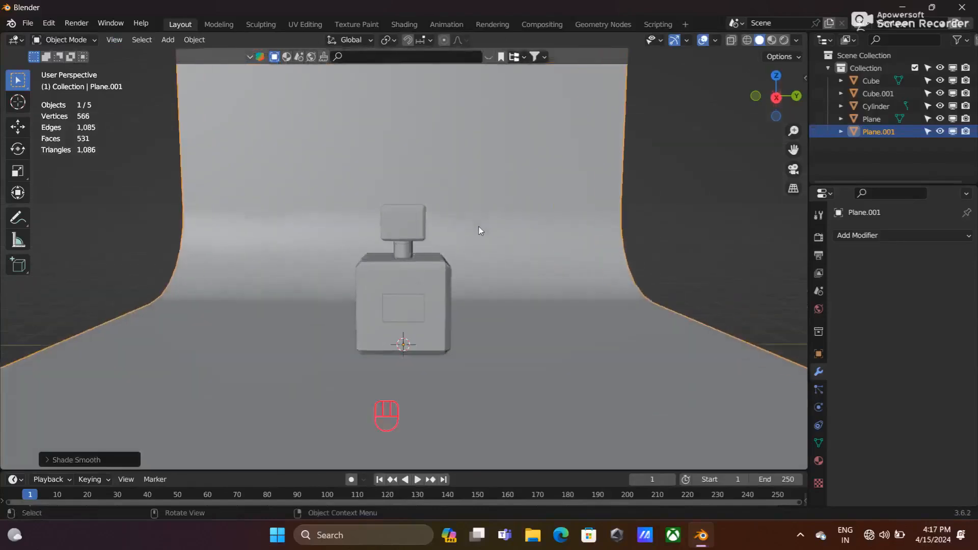
middle_click_drag(464, 290, 463, 286)
key("shift+a")
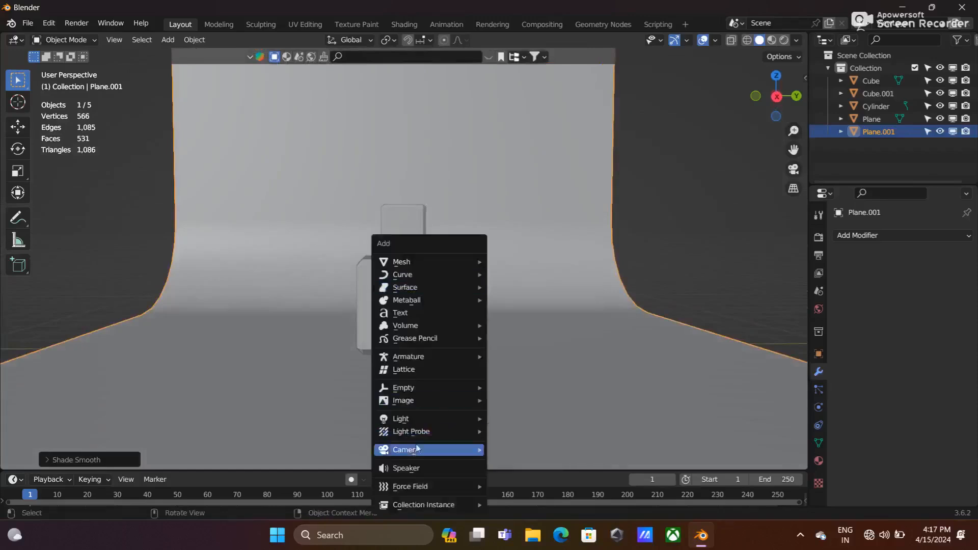
mouse_move(433, 450)
left_click(516, 450)
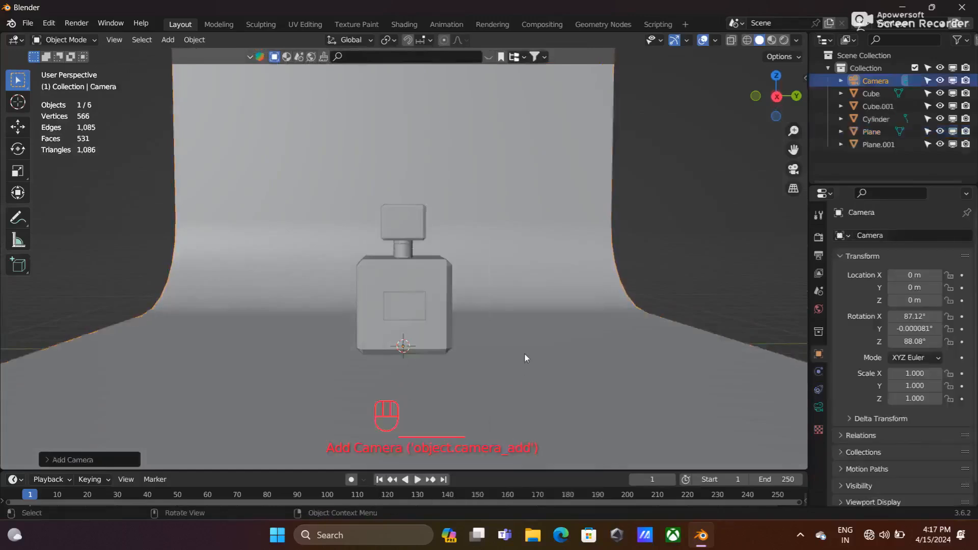
key("ctrl+alt+KP_0")
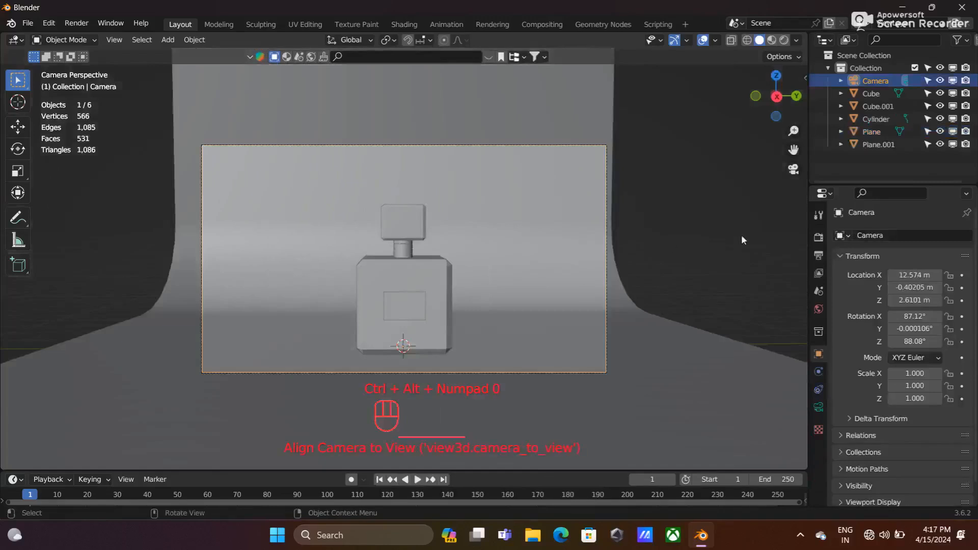
- Move the camera closer to the bottle, to about X 9.98 m, Y -0.32 m, Z 1.96 m
key("n")
left_click_drag(724, 104, 724, 130)
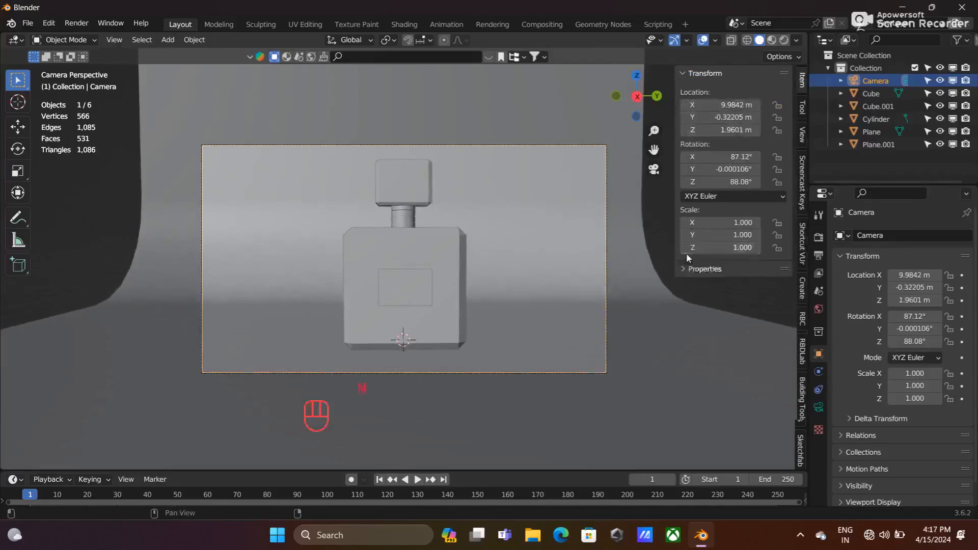
key("n")
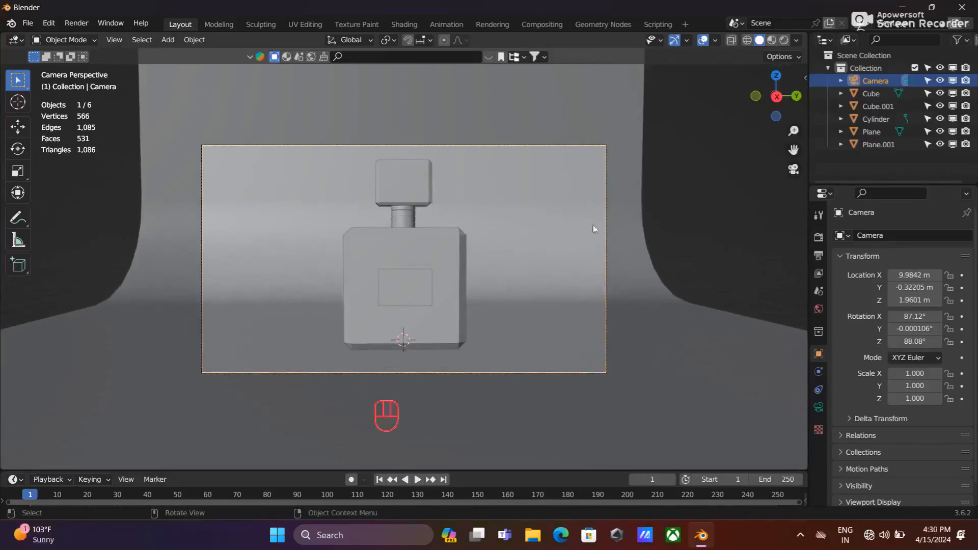
- Show the rendered preview and set the render engine to Cycles on GPU Compute with viewport denoising enabled
left_click(784, 40)
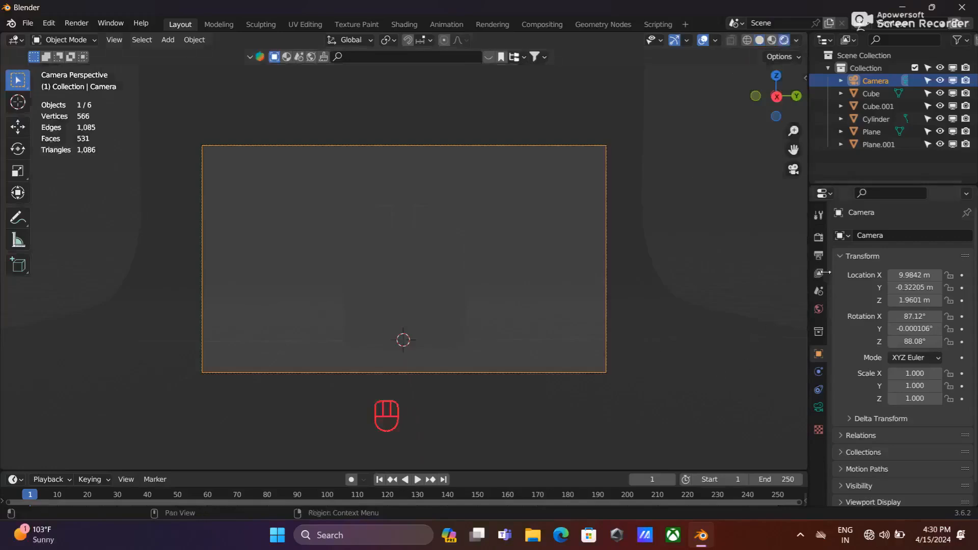
left_click(819, 237)
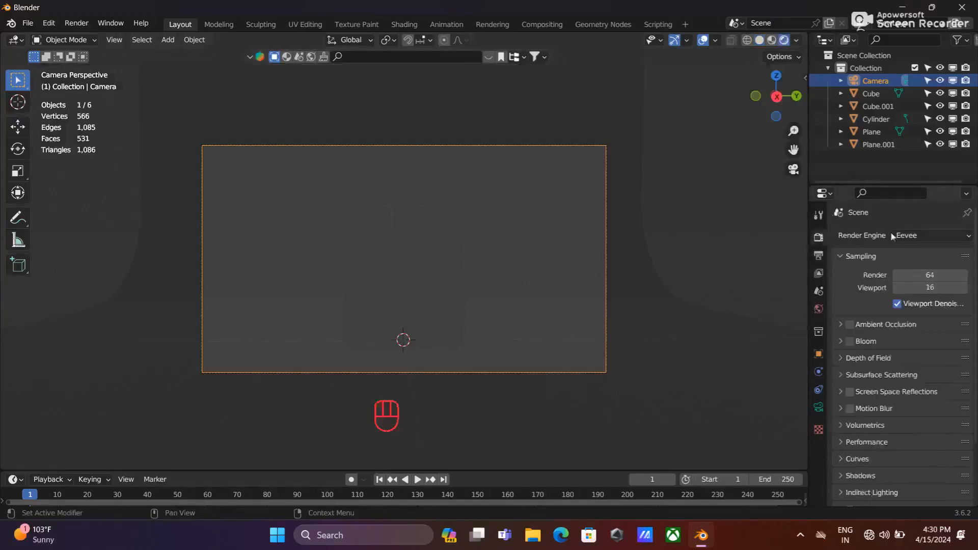
left_click(904, 236)
left_click(914, 280)
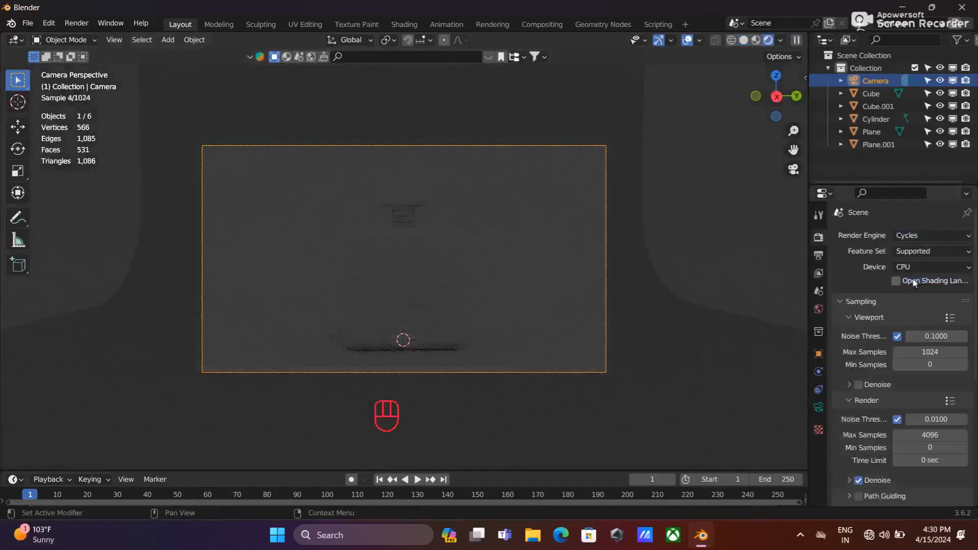
left_click(906, 266)
left_click(906, 289)
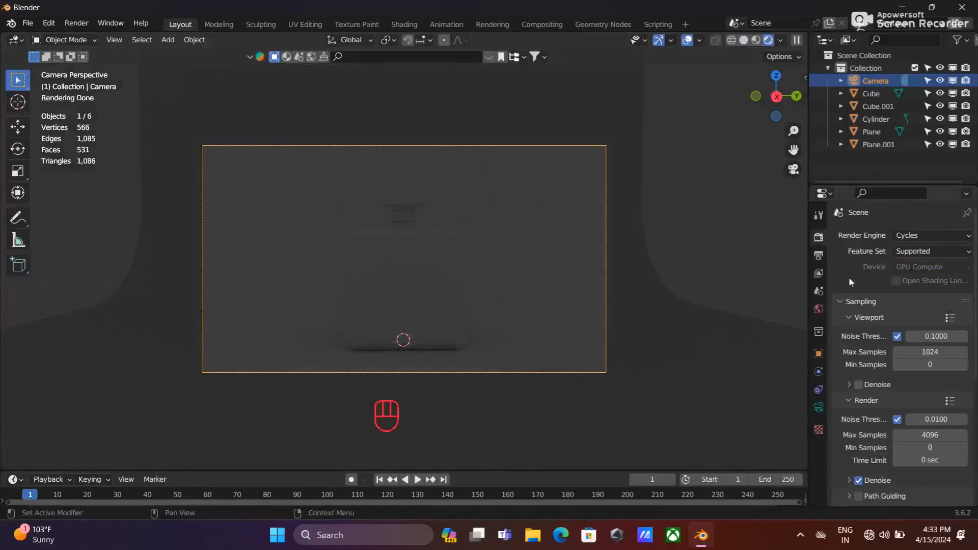
left_click(859, 385)
- Assign an Environment Texture to the world background color
left_click(819, 309)
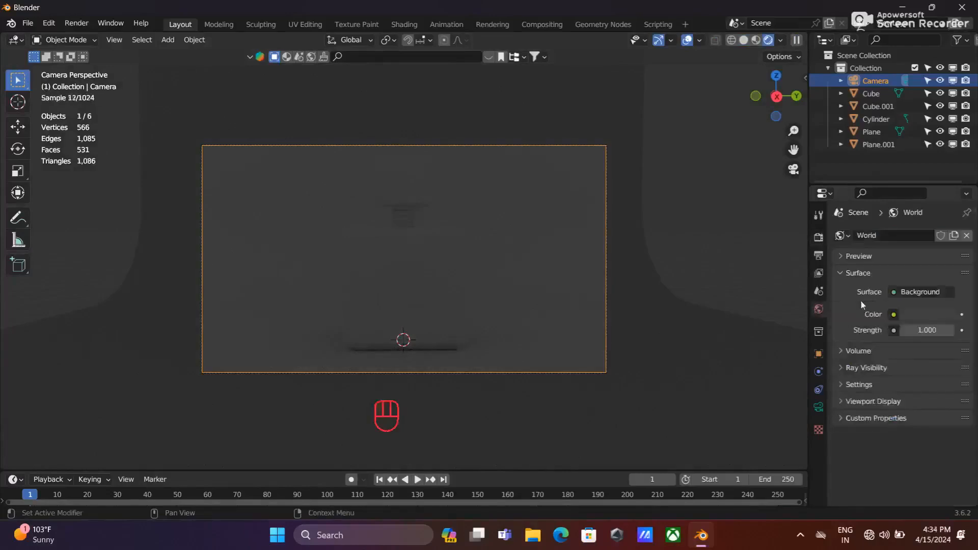
left_click(894, 315)
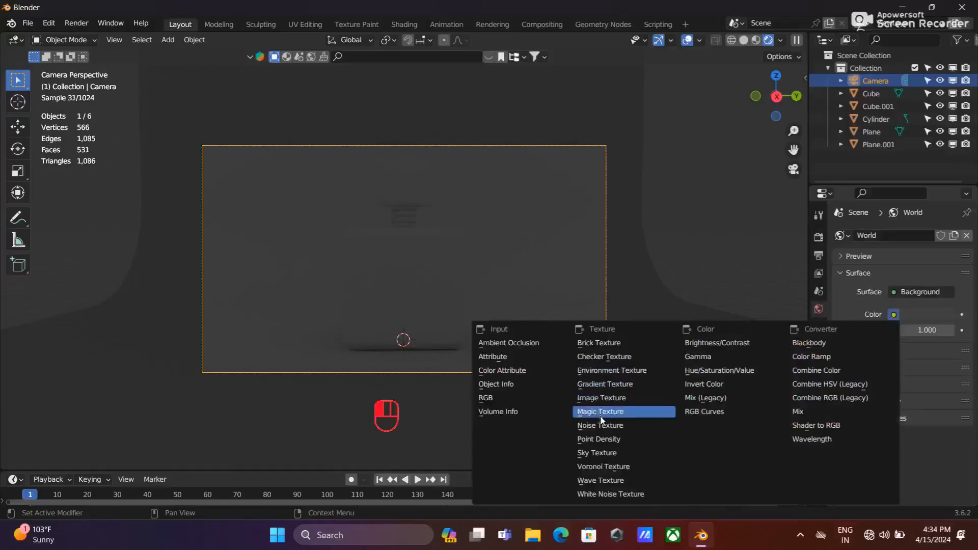
left_click(609, 370)
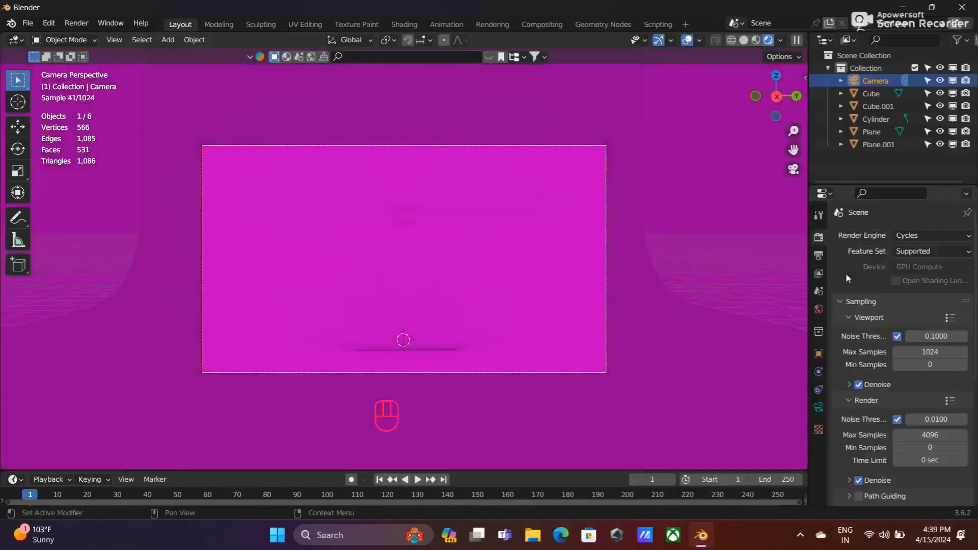
- Search the online asset library's HDR environments for "home"
left_click(365, 58)
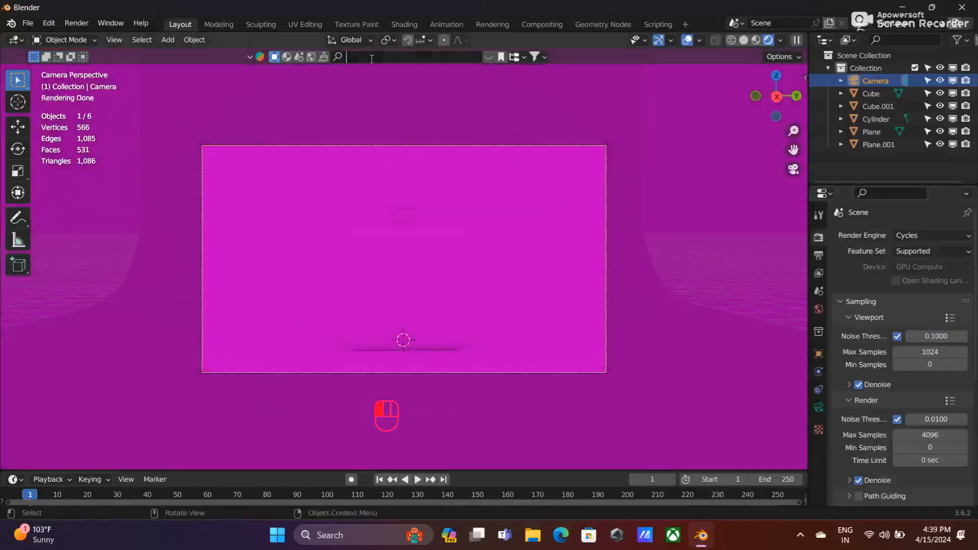
left_click(300, 54)
left_click(312, 57)
left_click(358, 57)
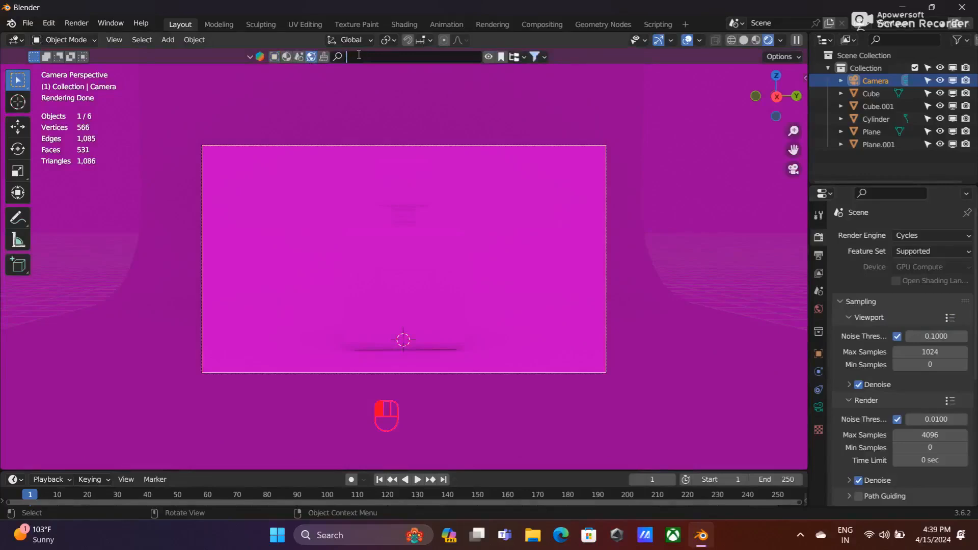
type("home")
key("Return")
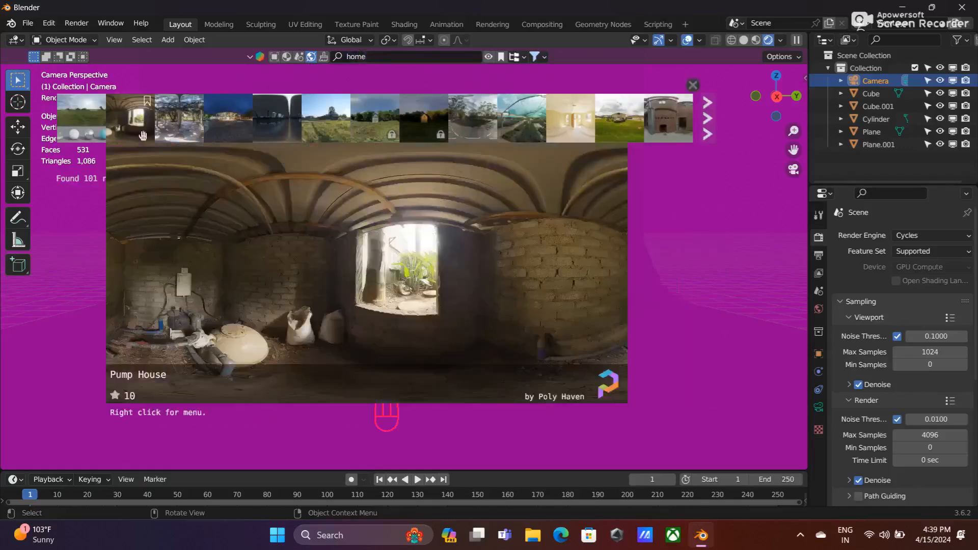
- Apply the Small Empty House HDR as the world environment, close the results and return to the camera view
mouse_move(219, 134)
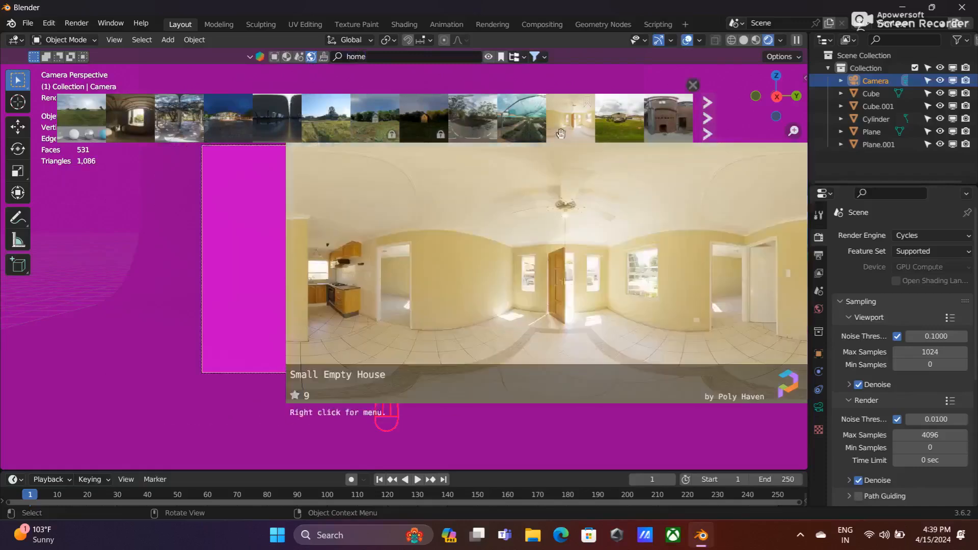
left_click(558, 132)
left_click(558, 173)
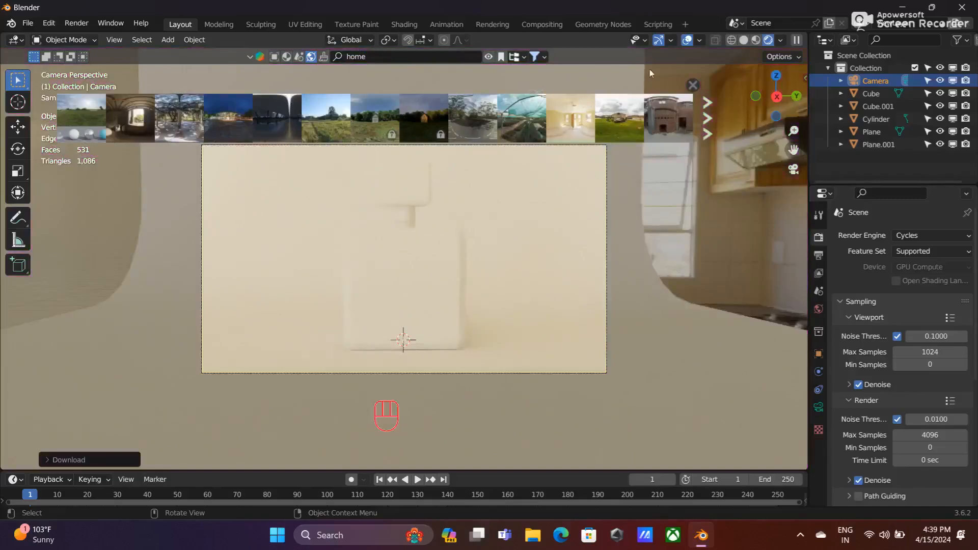
left_click(696, 84)
middle_click_drag(650, 267, 617, 285)
key("KP_0")
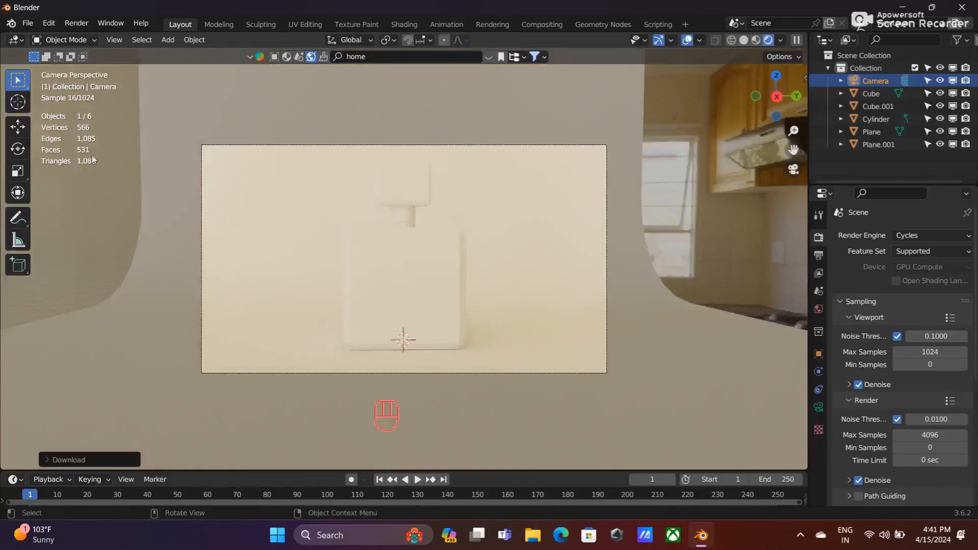
- Split the viewport in two and turn the new area into a Shader Editor showing the World nodes
left_click_drag(1, 33, 525, 119)
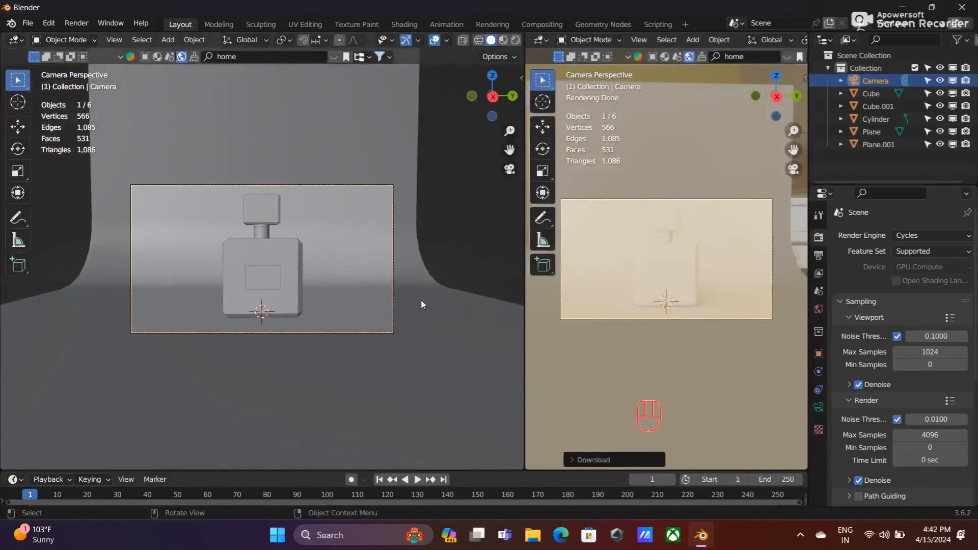
scroll(672, 335, "up", 2)
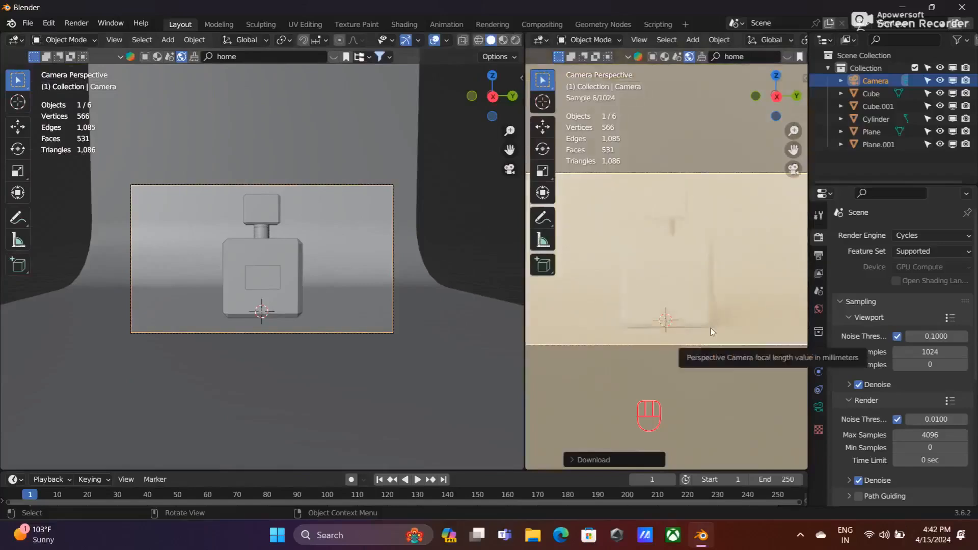
left_click(18, 42)
left_click(51, 157)
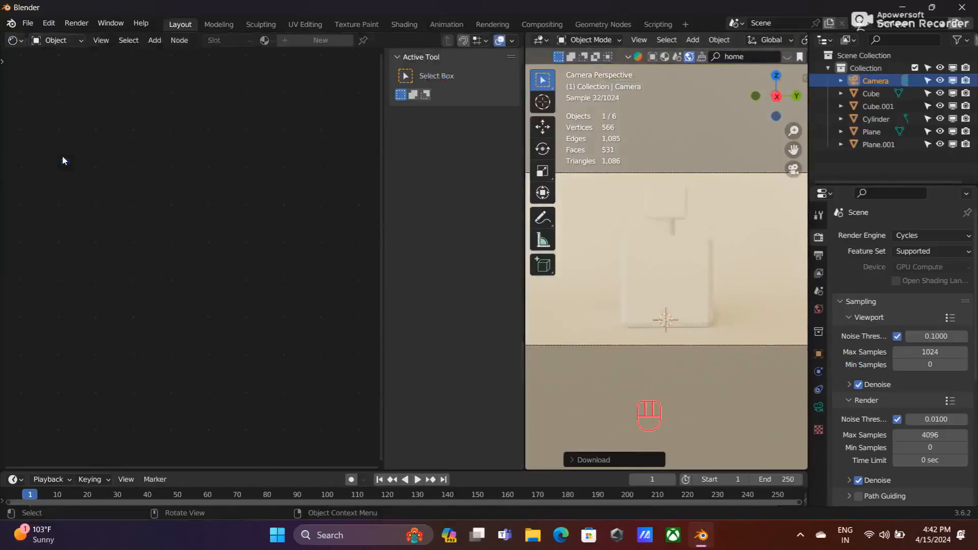
left_click(56, 42)
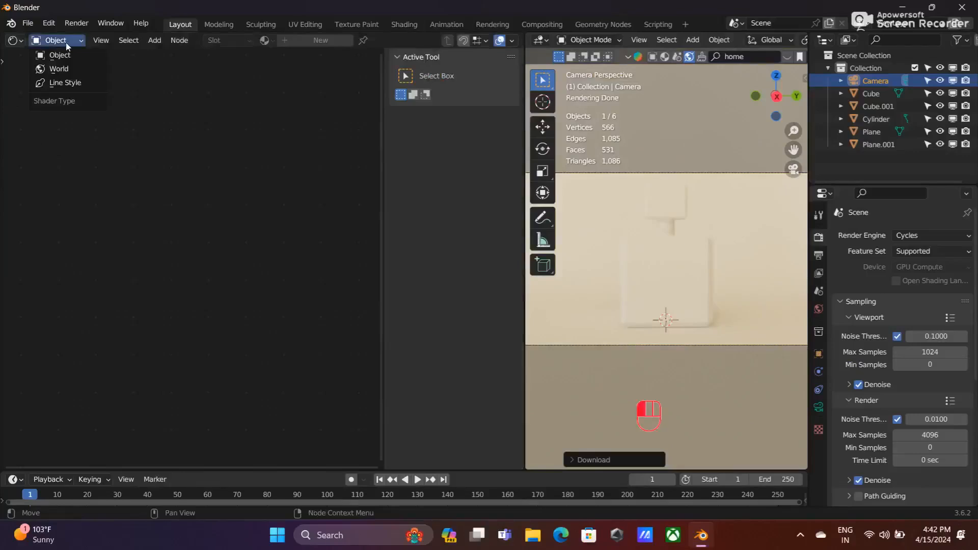
left_click(72, 67)
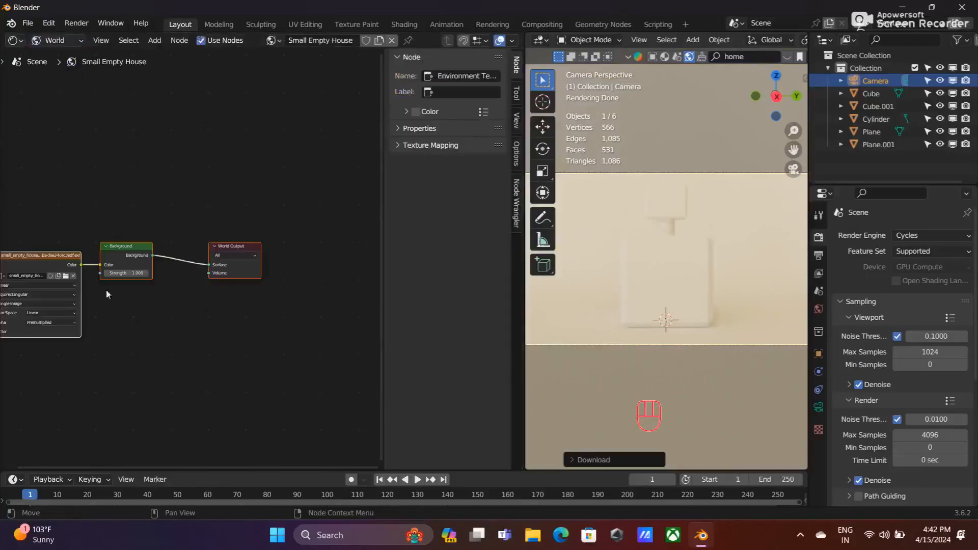
- Add connected Texture Coordinate and Mapping nodes to the small_empty_house environment texture
scroll(83, 226, "down", 1)
middle_click_drag(96, 213, 142, 211)
scroll(142, 214, "up", 2)
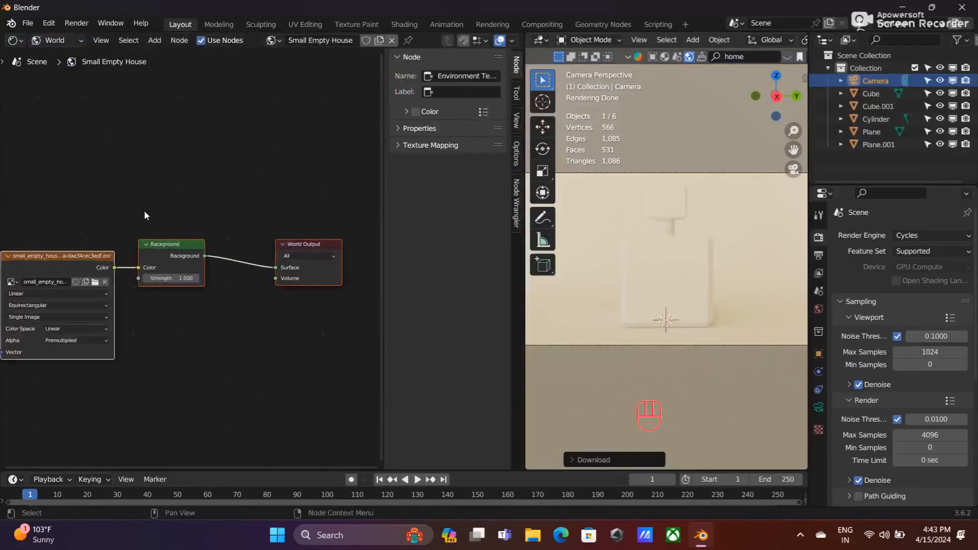
scroll(144, 215, "down", 1)
middle_click_drag(90, 228, 146, 191, "shift")
scroll(144, 194, "down", 1)
left_click(123, 228)
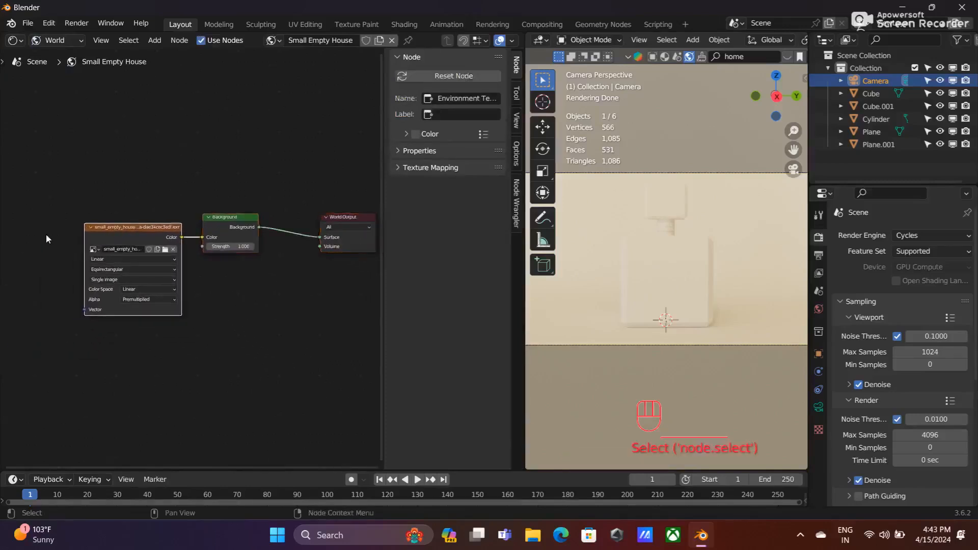
key("ctrl+t")
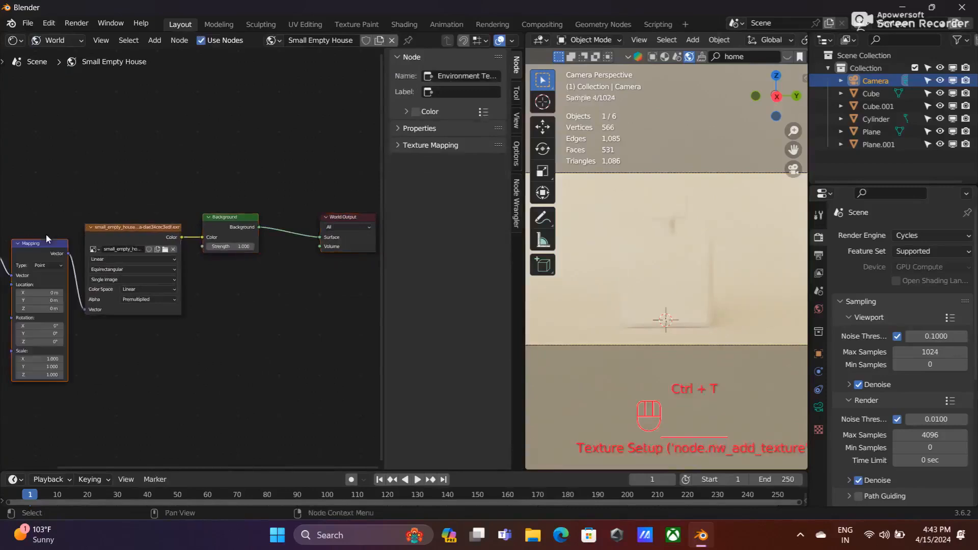
scroll(71, 207, "down", 1)
scroll(73, 202, "down", 1)
middle_click_drag(84, 201, 189, 189)
scroll(189, 188, "up", 3)
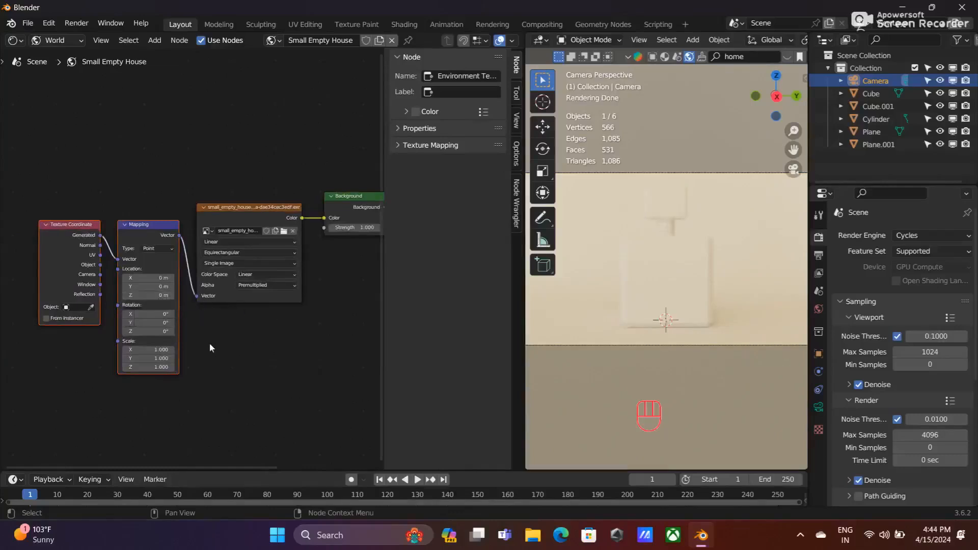
- Set the Mapping node's Z location to -0.3 m and its Z rotation to -28.2°
left_click(125, 295)
left_click(125, 295)
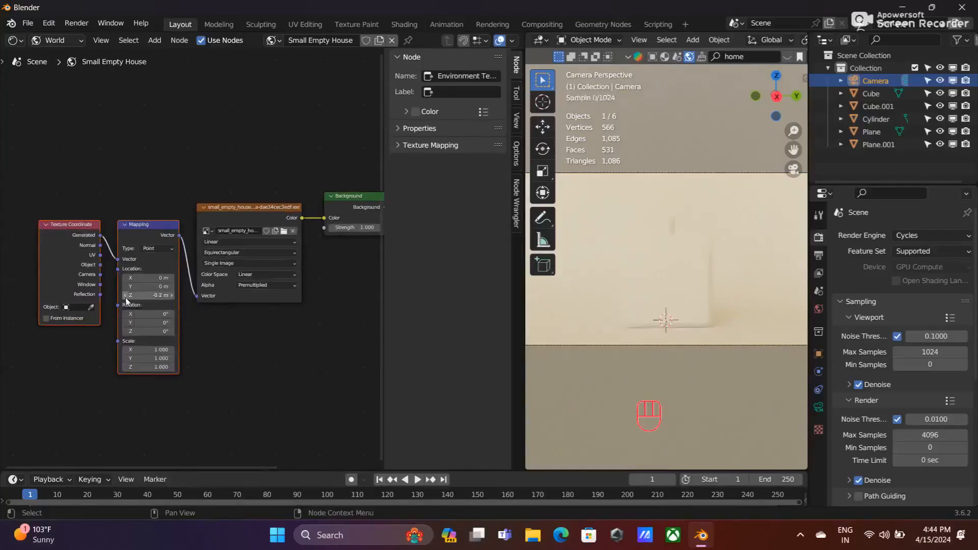
left_click(126, 296)
left_click(154, 330)
key("BackSpace")
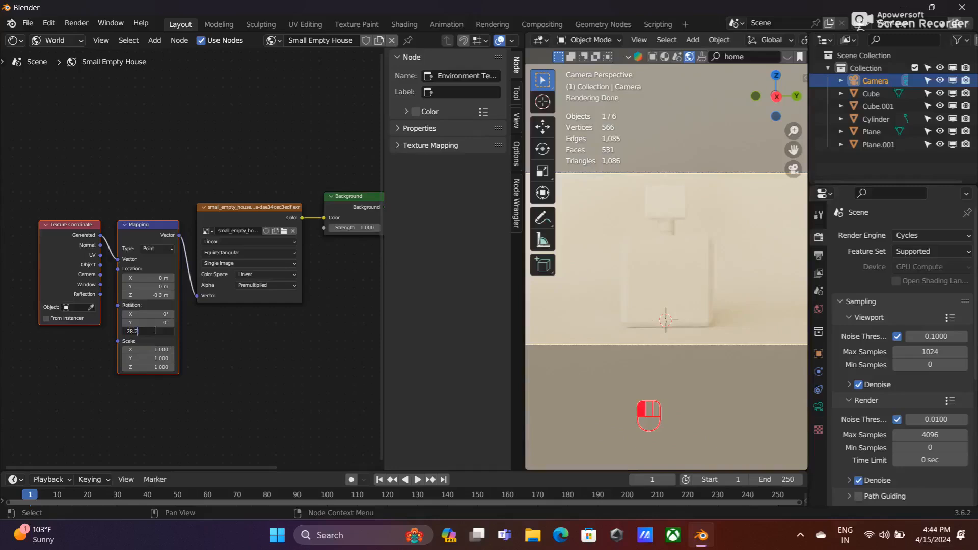
key("Return")
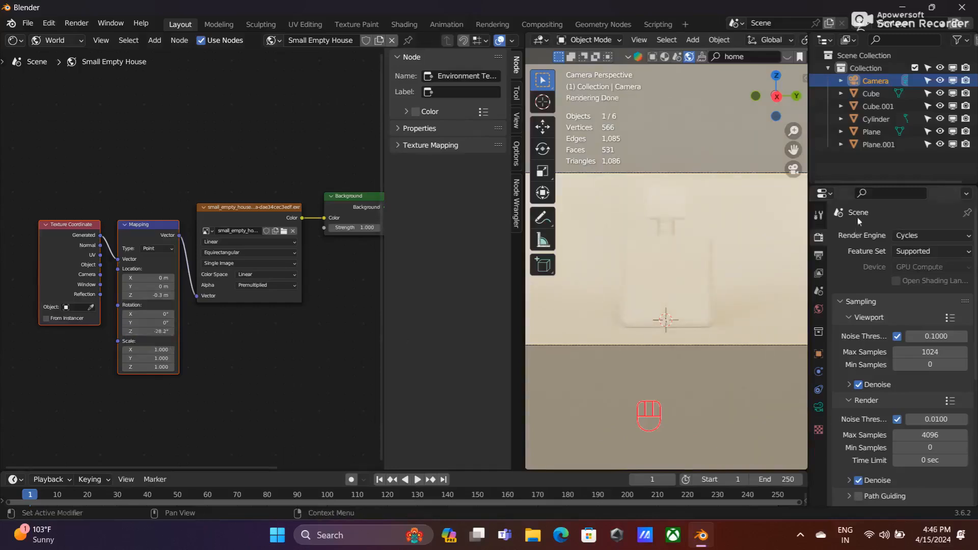
- Select the backdrop plane, switch the shader nodes to Object and create a new material for it
left_click(871, 132)
left_click(872, 144)
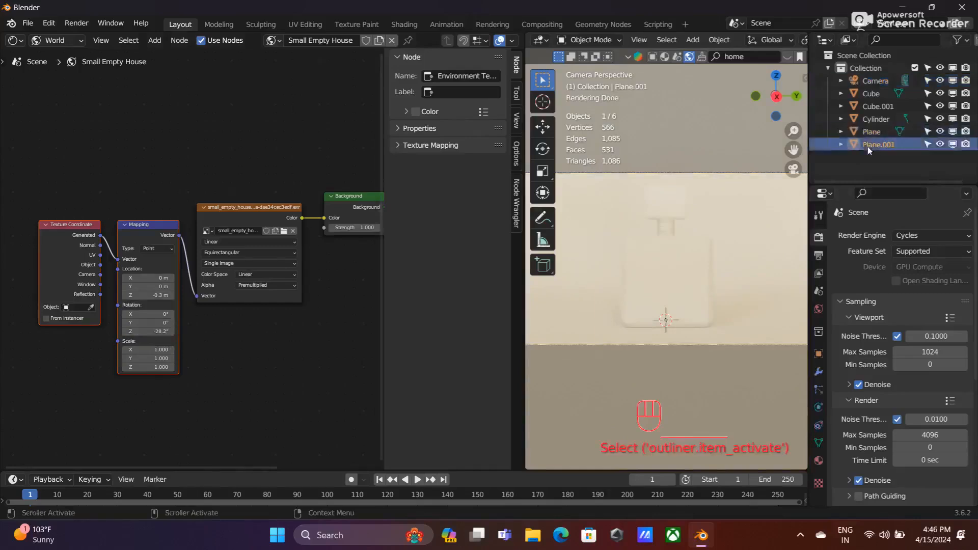
left_click(81, 44)
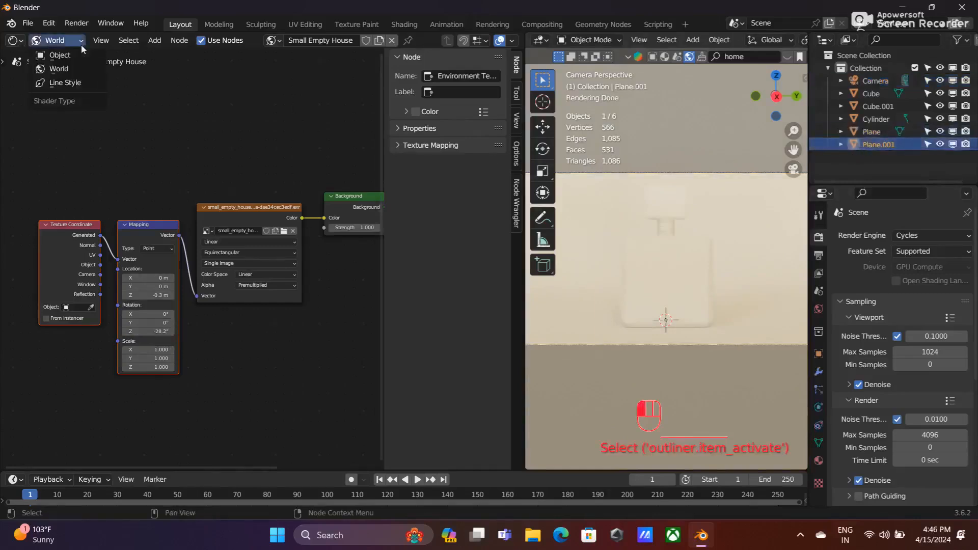
left_click(43, 55)
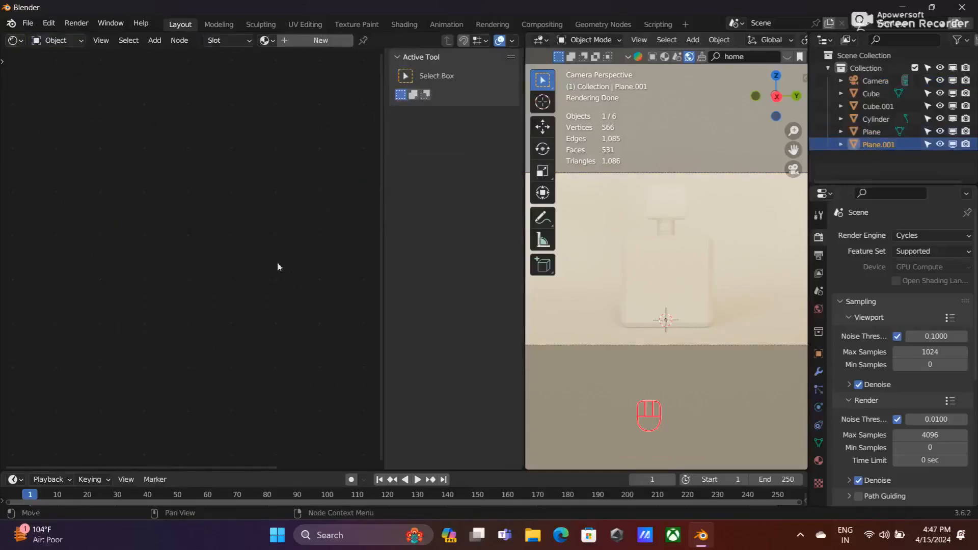
left_click(321, 40)
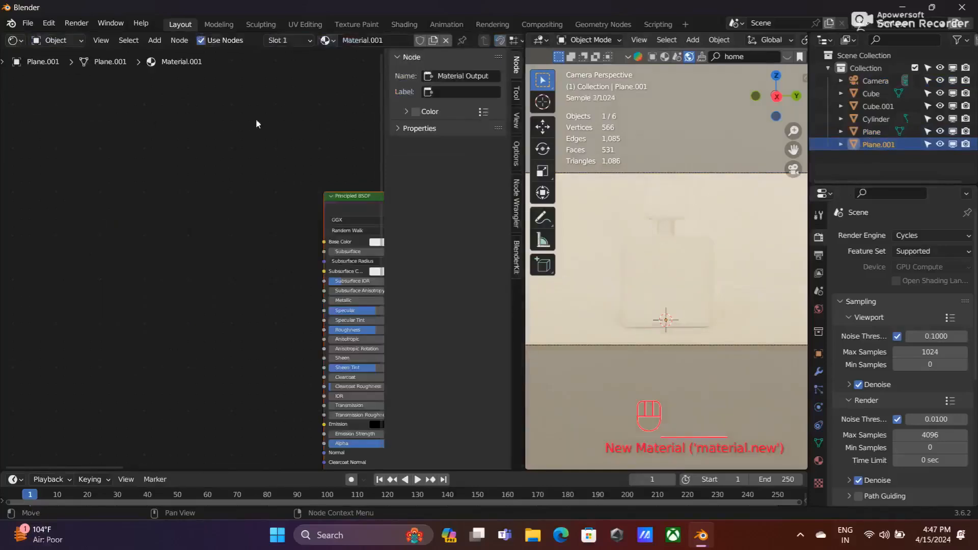
- Rename the backdrop's material to new and set its Metallic value to 1.000
left_click(374, 41)
type("new")
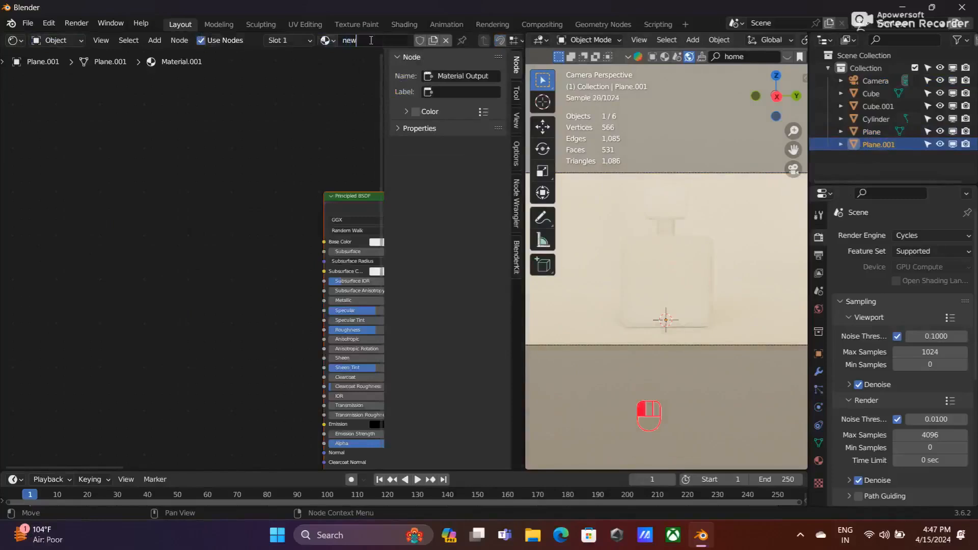
key("Return")
middle_click_drag(246, 246, 66, 216)
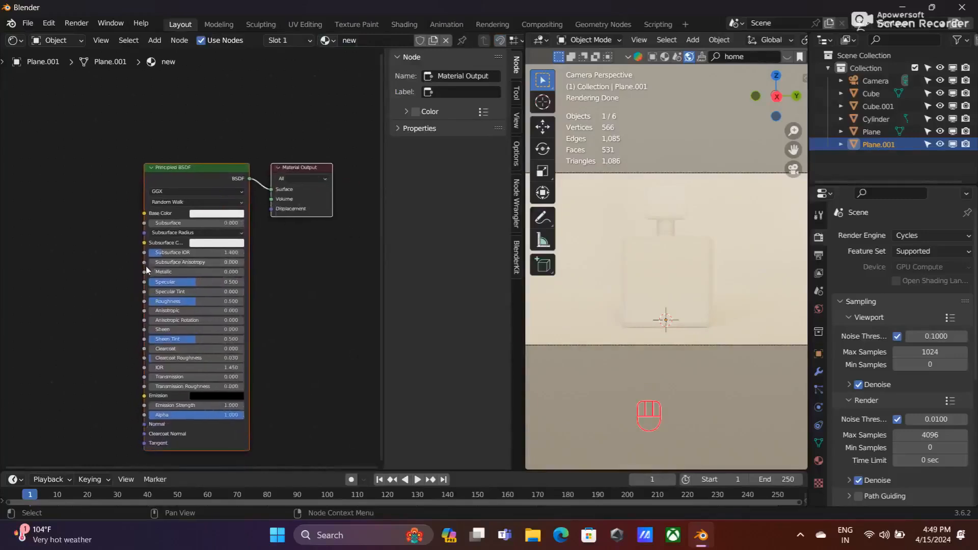
left_click_drag(150, 271, 243, 273)
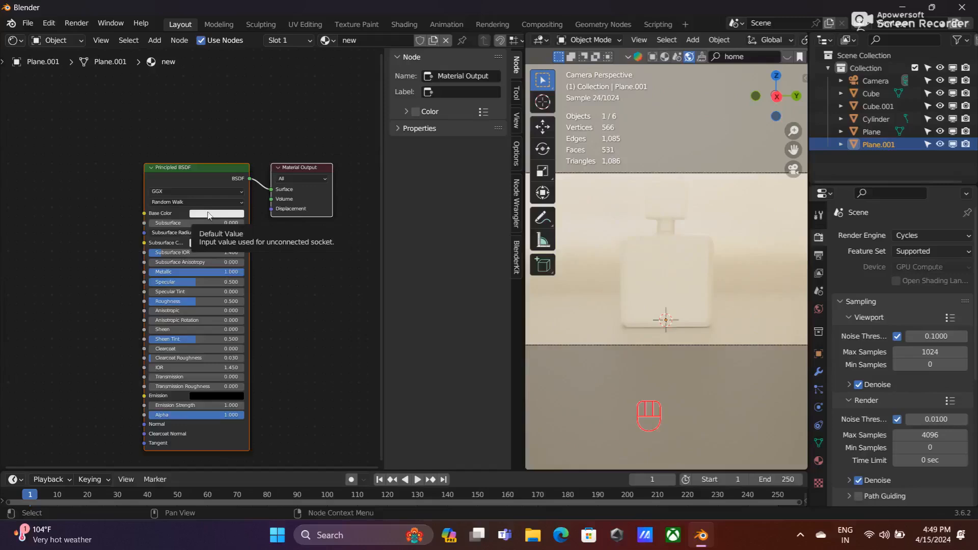
- Change the backdrop material's base color to a light warm orange
left_click(213, 243)
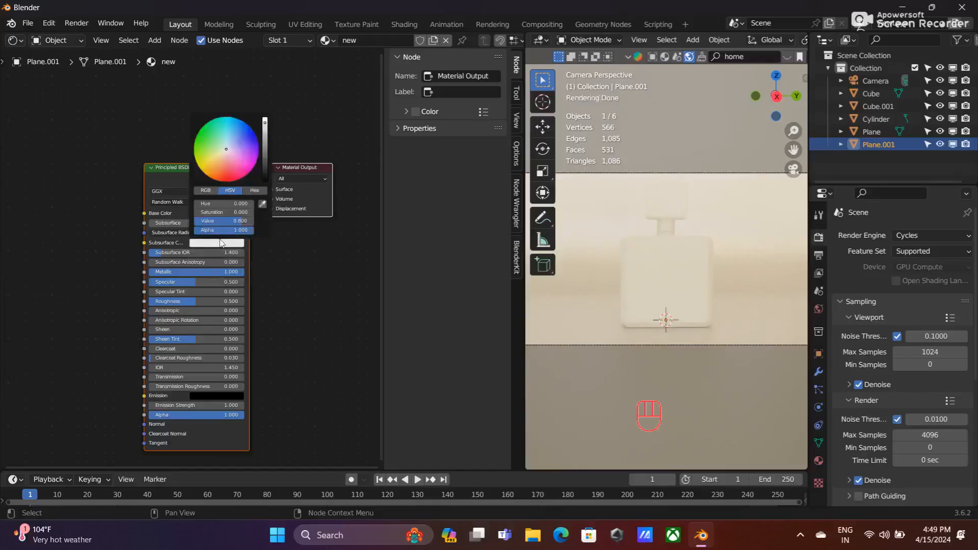
left_click(254, 192)
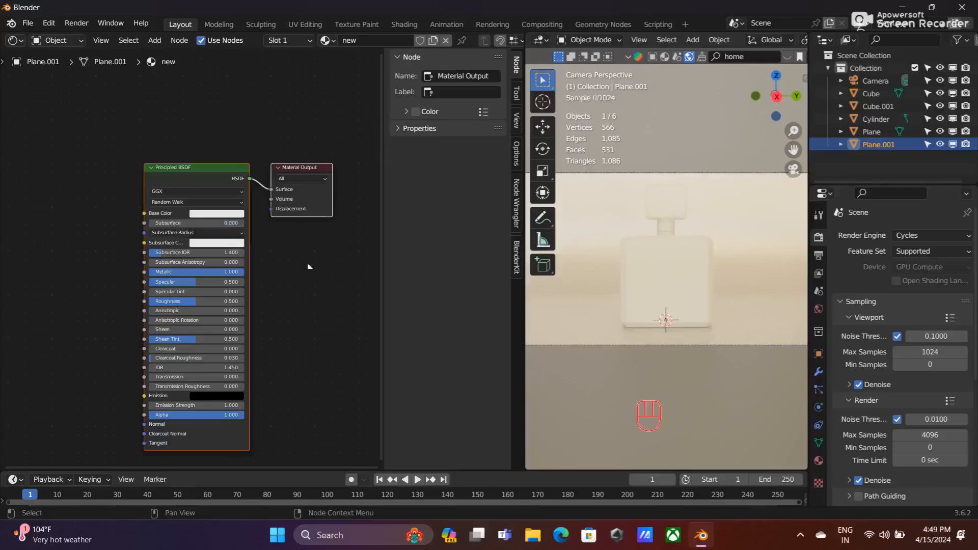
left_click(220, 214)
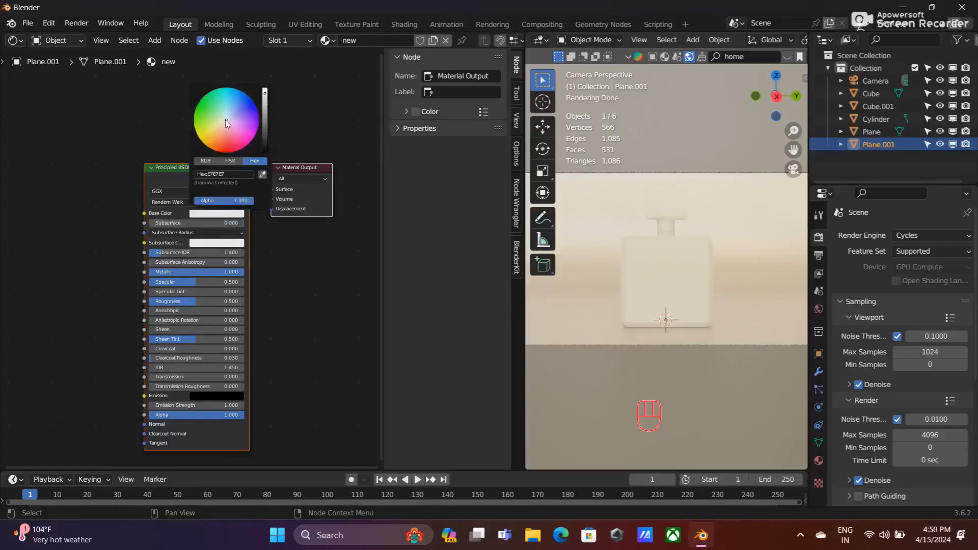
left_click_drag(226, 120, 222, 127)
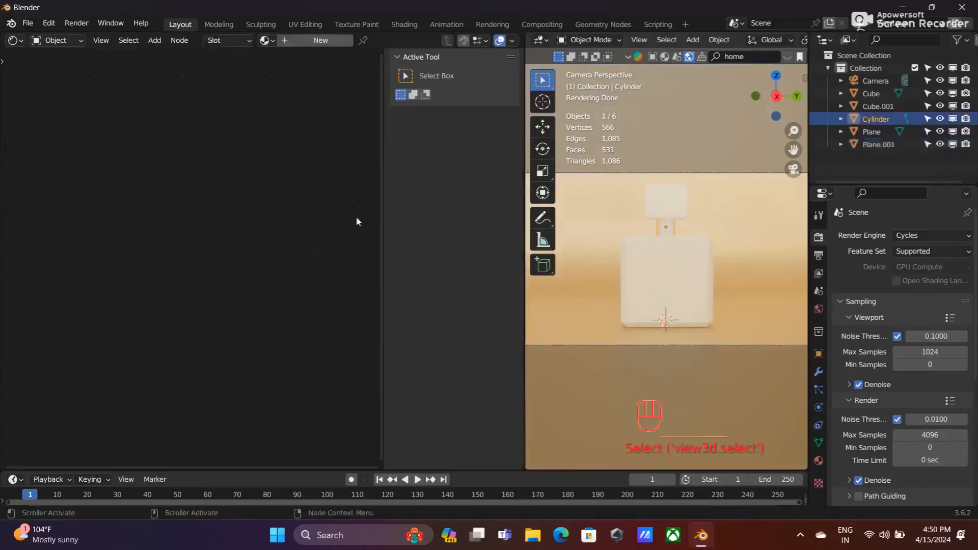
- Create a new material for the bottle's neck cylinder and name it glossy
left_click(306, 40)
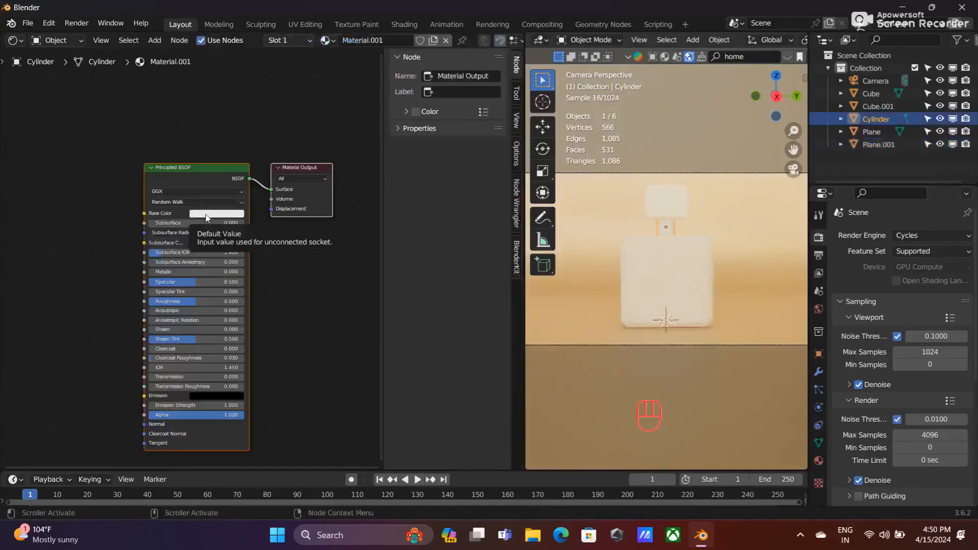
left_click(357, 40)
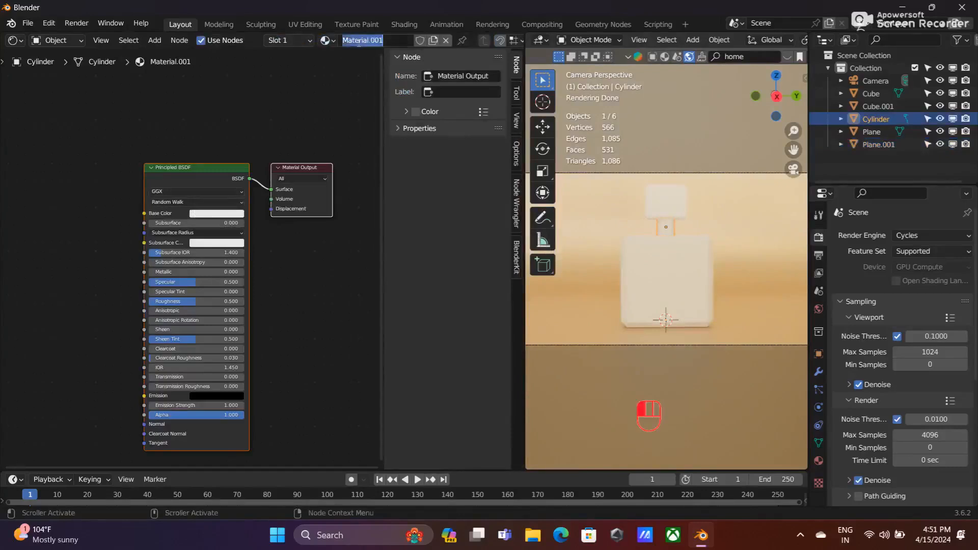
type("glossy")
key("Return")
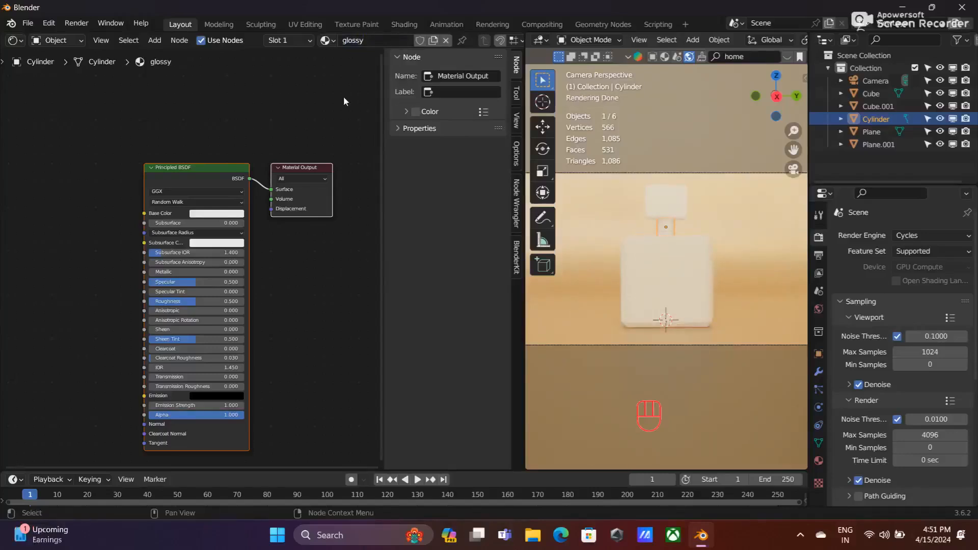
- Set the glossy material's Metallic to 1.000, Specular to 1.000 and Roughness to 0.15
scroll(742, 280, "up", 3)
scroll(742, 277, "up", 4)
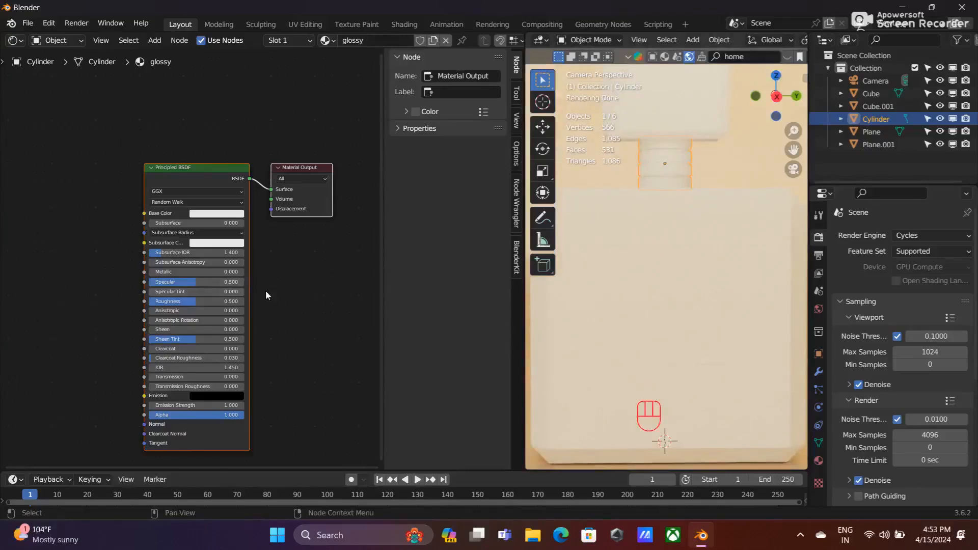
left_click_drag(155, 271, 244, 272)
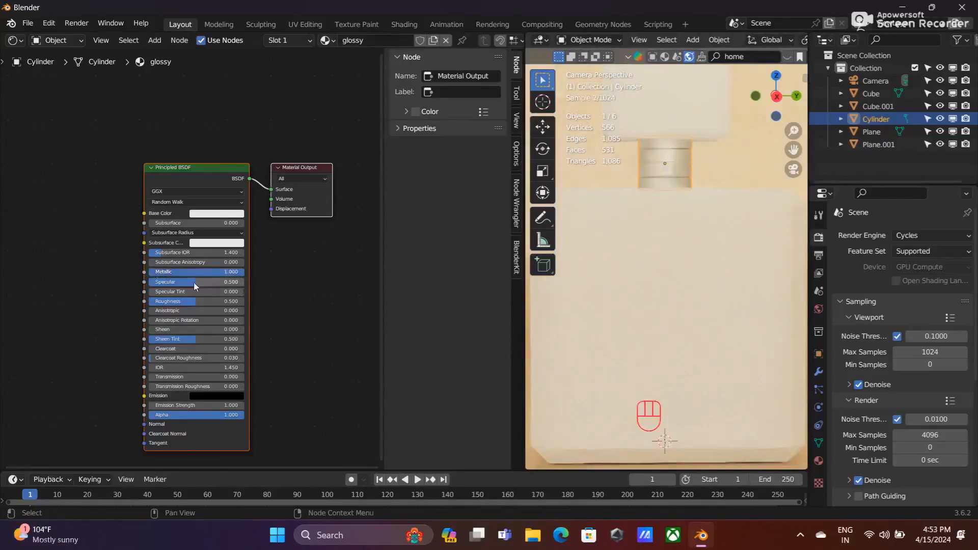
left_click_drag(188, 282, 243, 280)
left_click(202, 300)
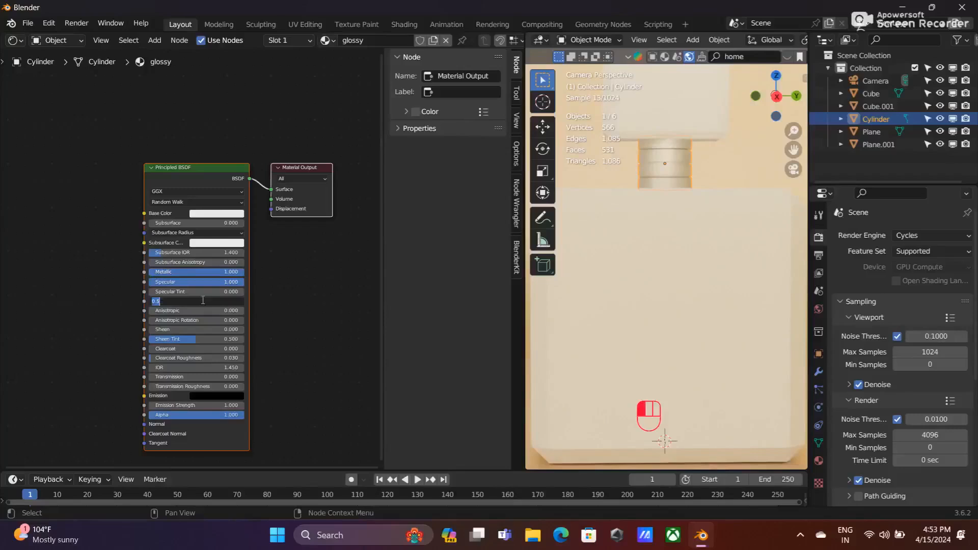
type("0.15")
key("Return")
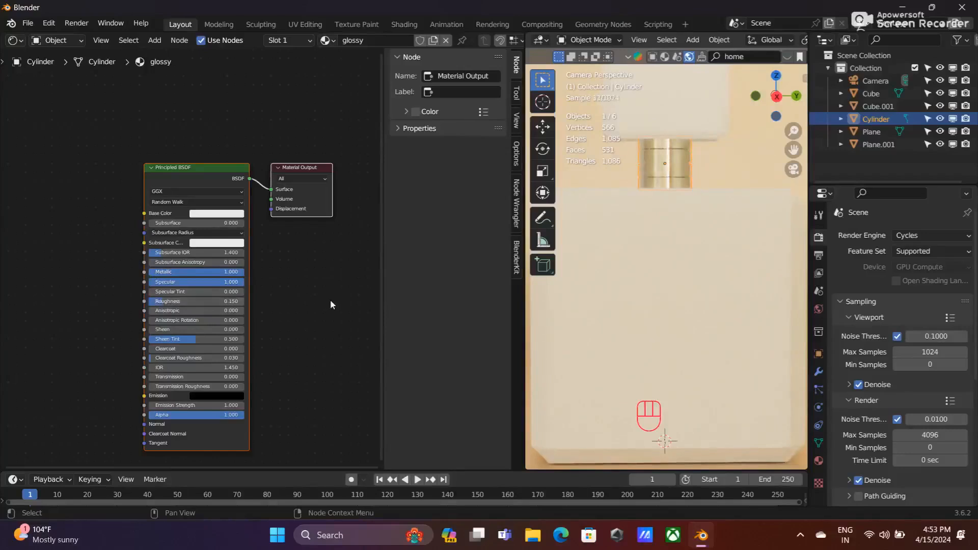
- Change the glossy neck material's base color to a blue-violet
left_click(202, 213)
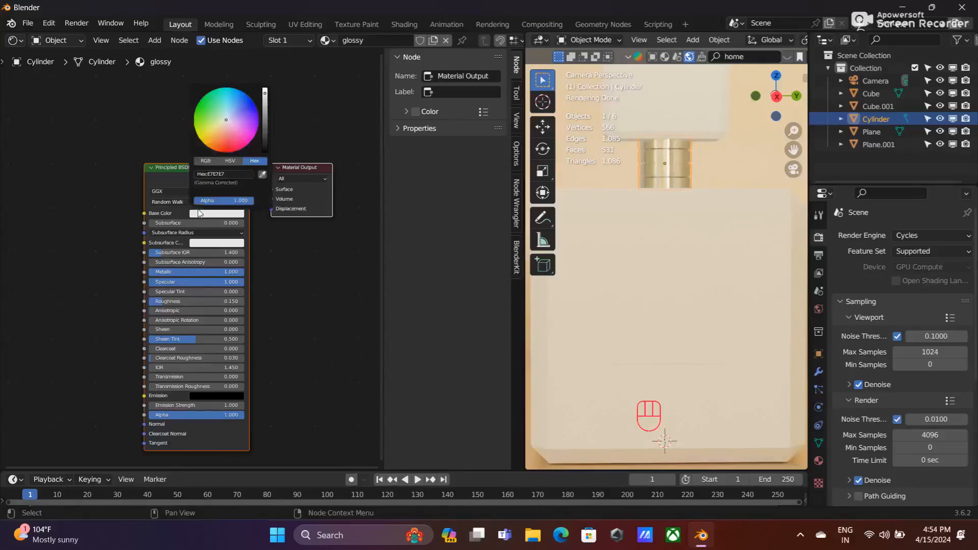
left_click(234, 115)
left_click_drag(234, 116, 246, 110)
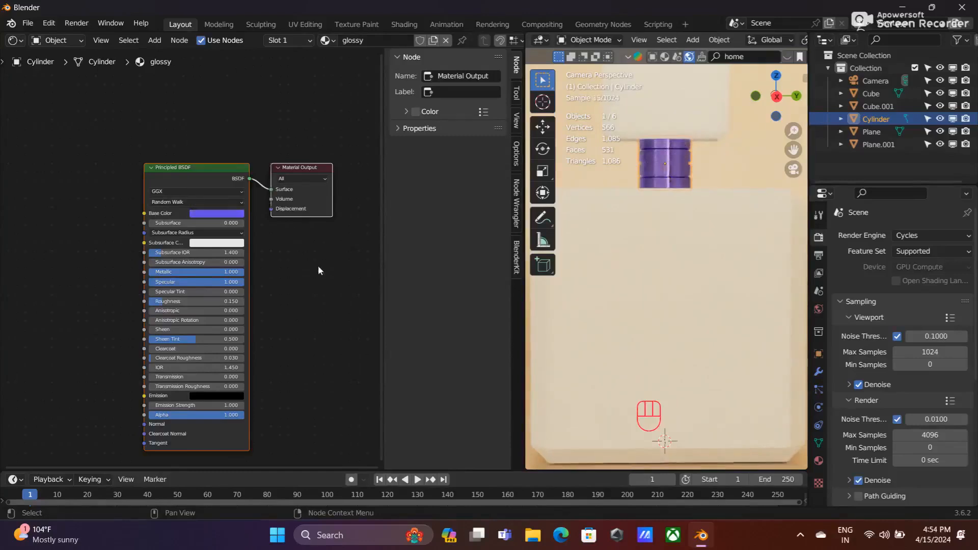
- Create a new material for the bottle body and name it glass
left_click(657, 321)
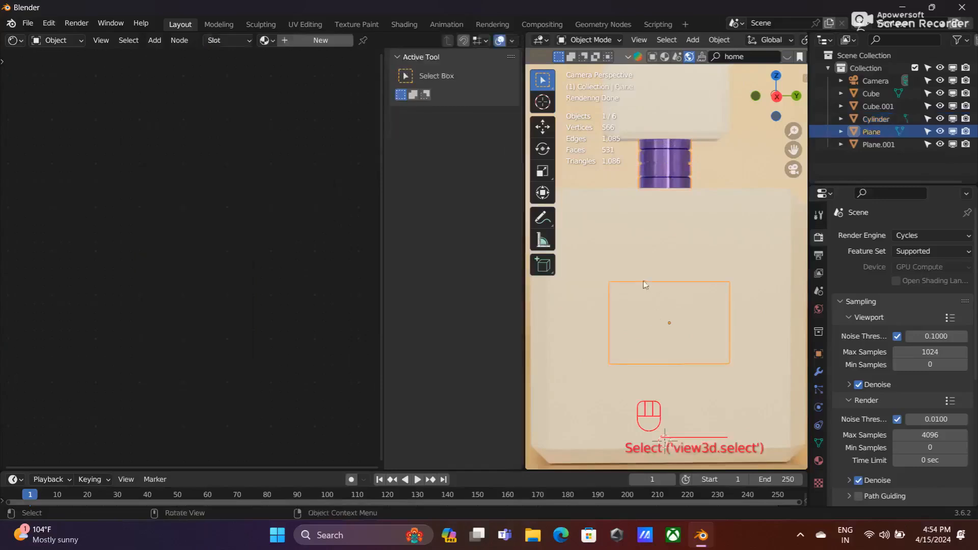
left_click(336, 41)
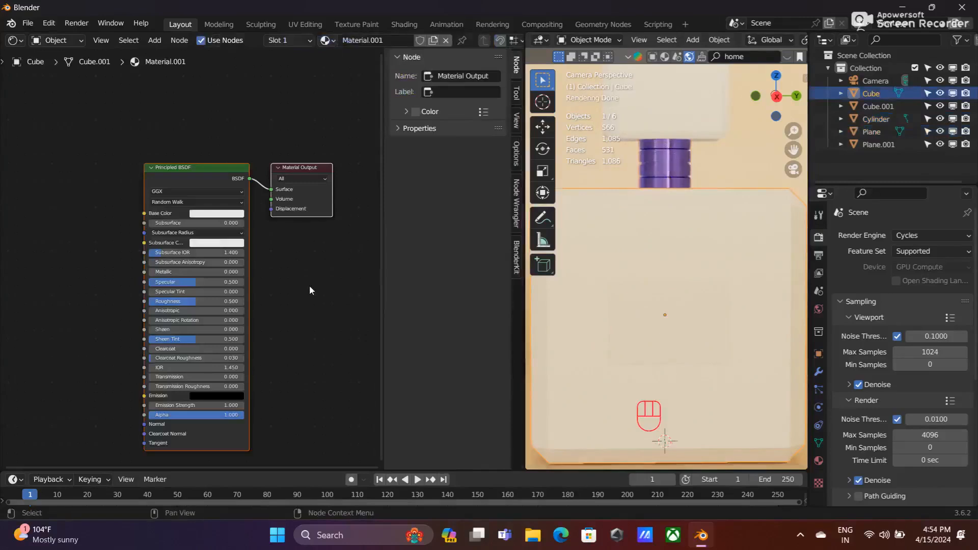
double_click(363, 40)
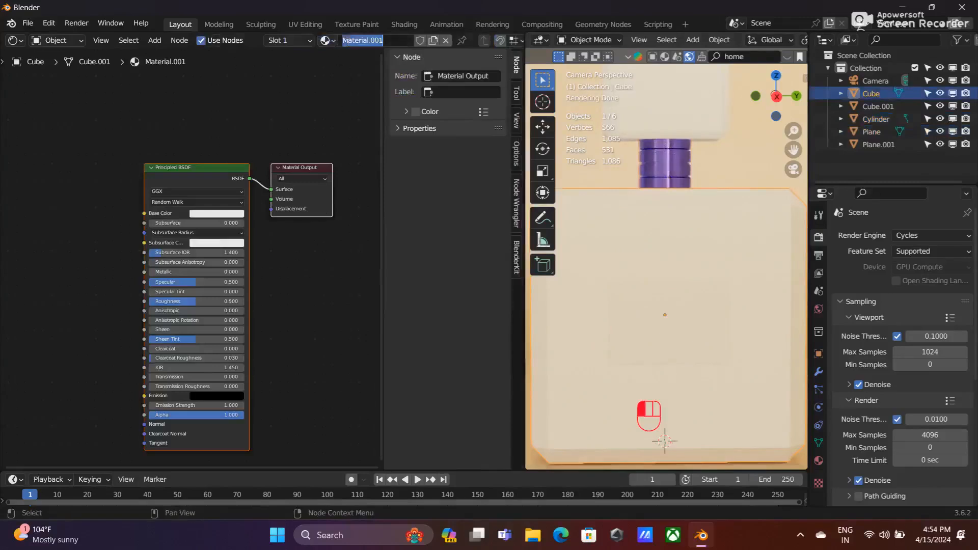
type("glass")
left_click(348, 42)
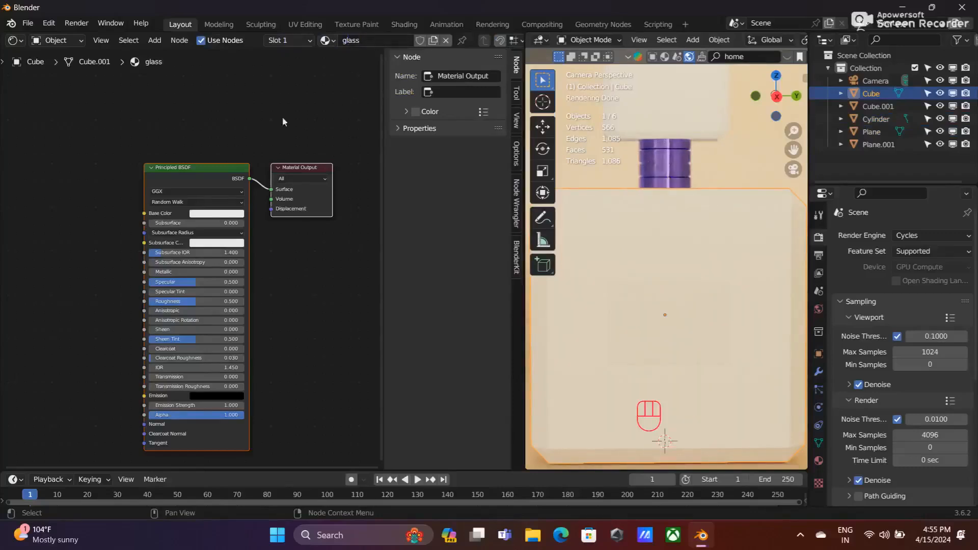
- Replace the glass material's Principled BSDF with a Glass BSDF node connected to the Material Output's Surface
left_click(191, 172)
key("Delete")
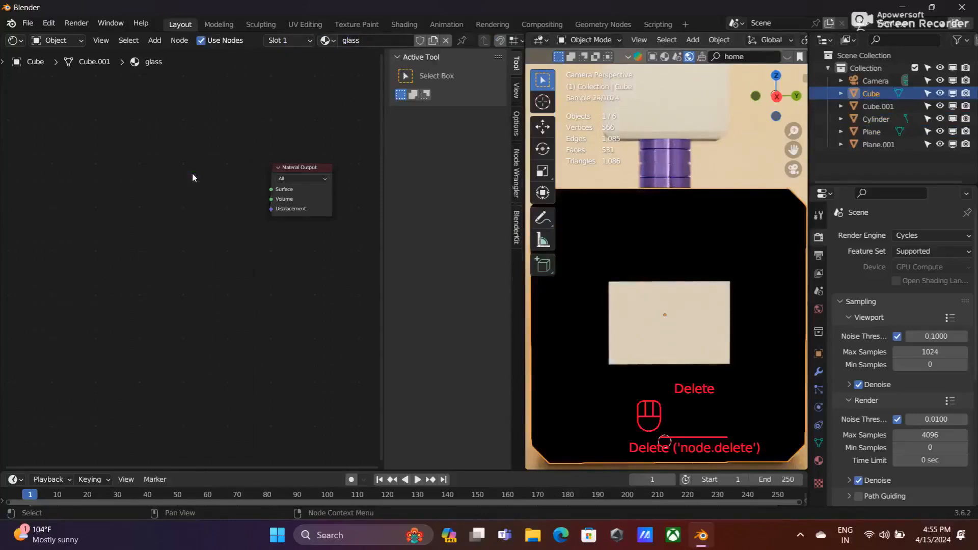
key("shift+a")
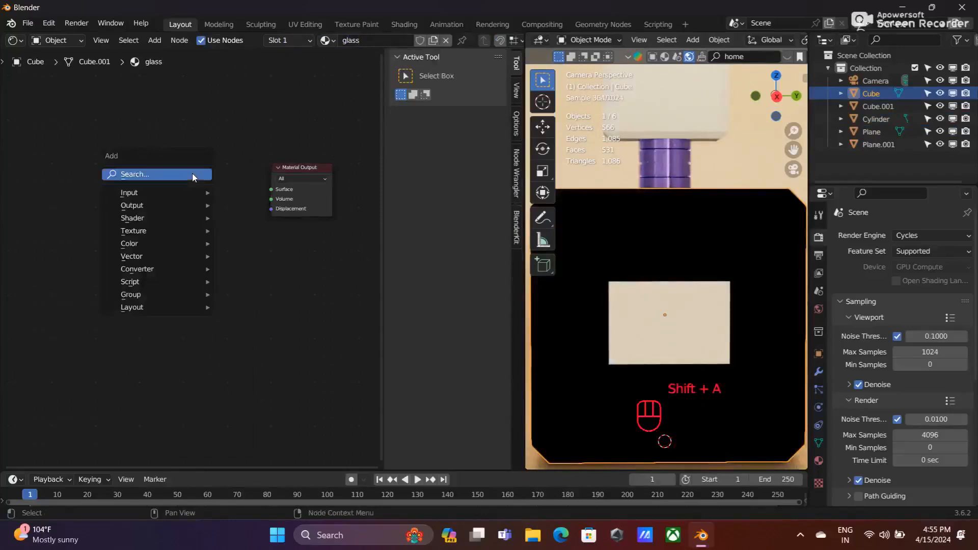
left_click(192, 174)
type("g")
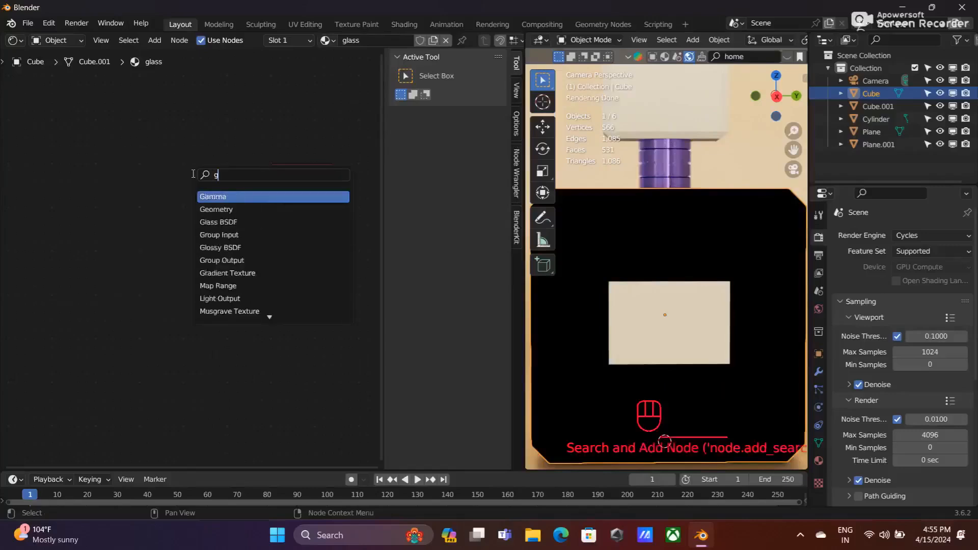
type("las")
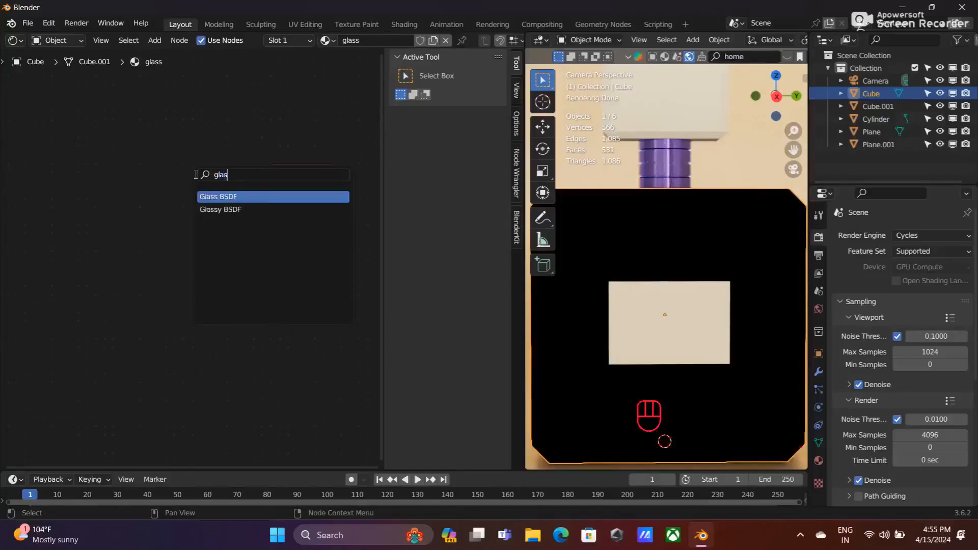
key("Return")
left_click(201, 193)
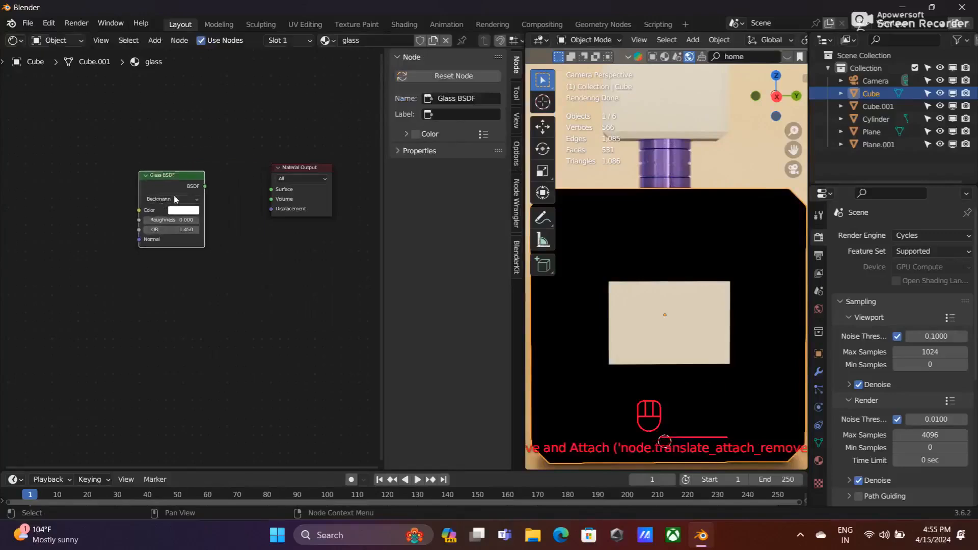
left_click_drag(206, 187, 271, 190)
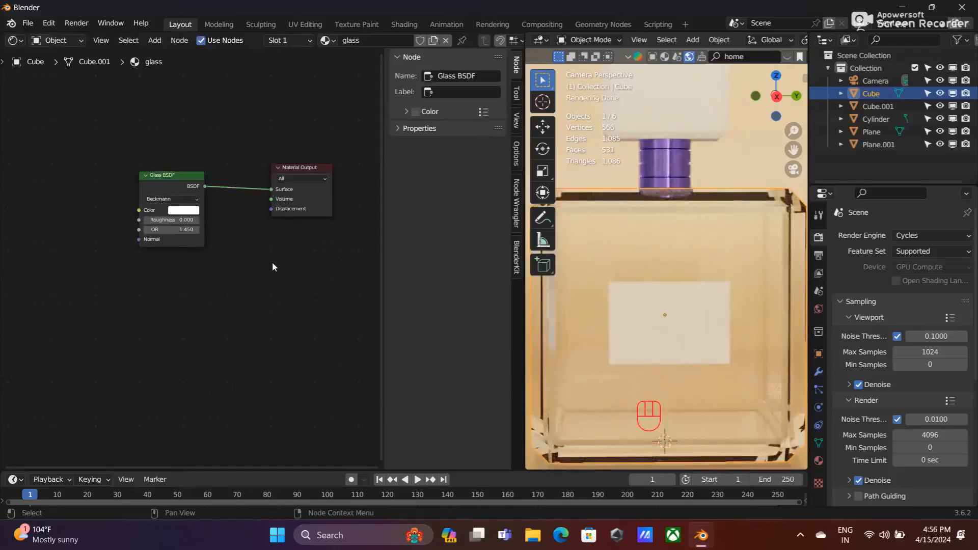
- Disable the label plane on the bottle's front in the viewport, keeping the backdrop plane shown
left_click(953, 144)
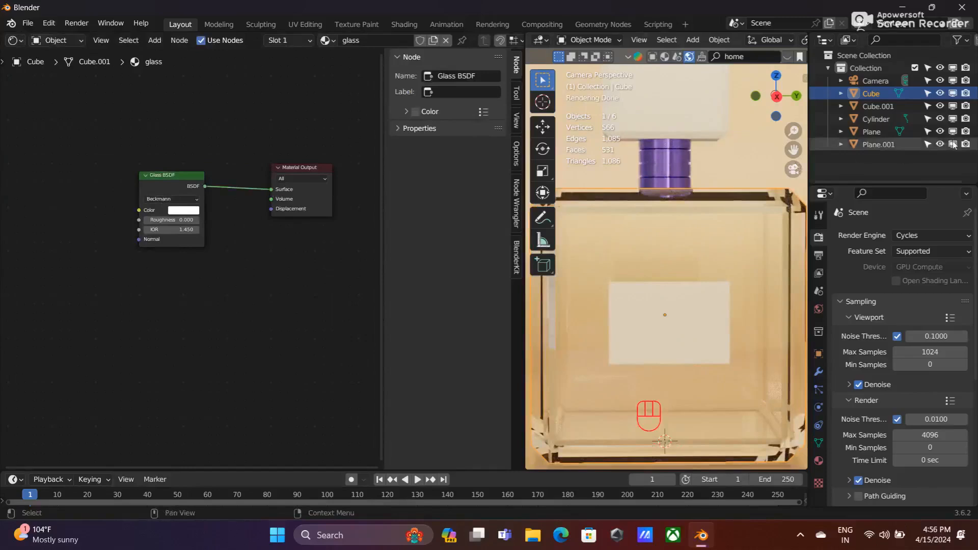
left_click(953, 144)
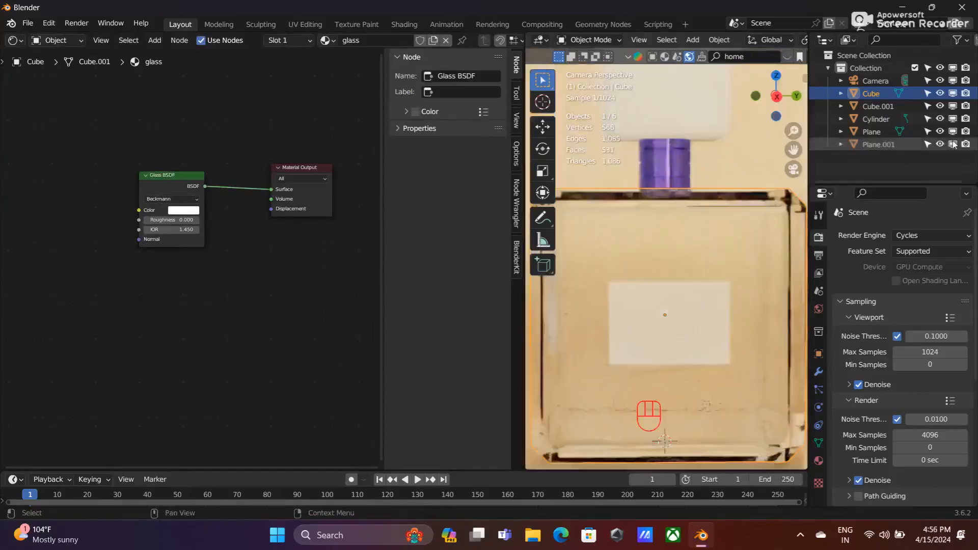
left_click(953, 131)
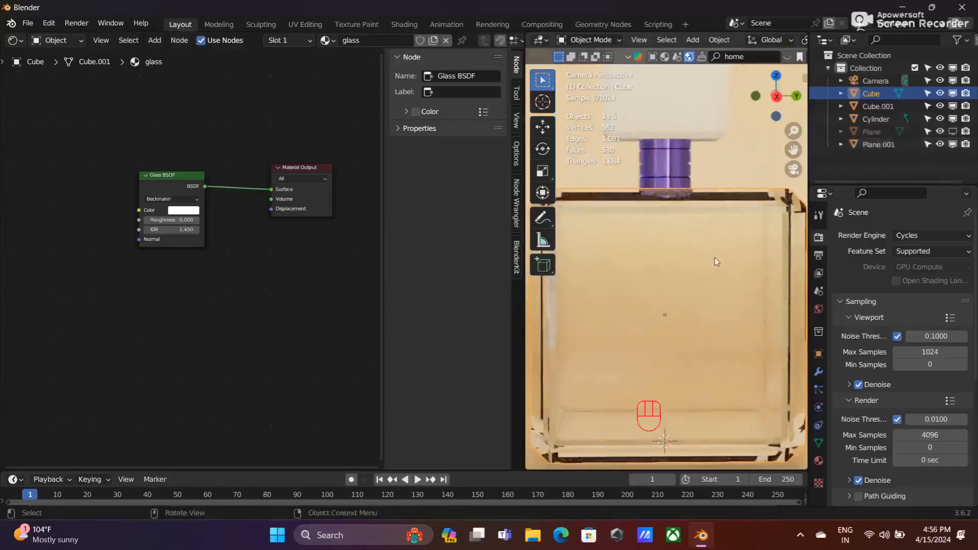
- Create a new material for the bottle's cap and name it cup
scroll(715, 262, "down", 1)
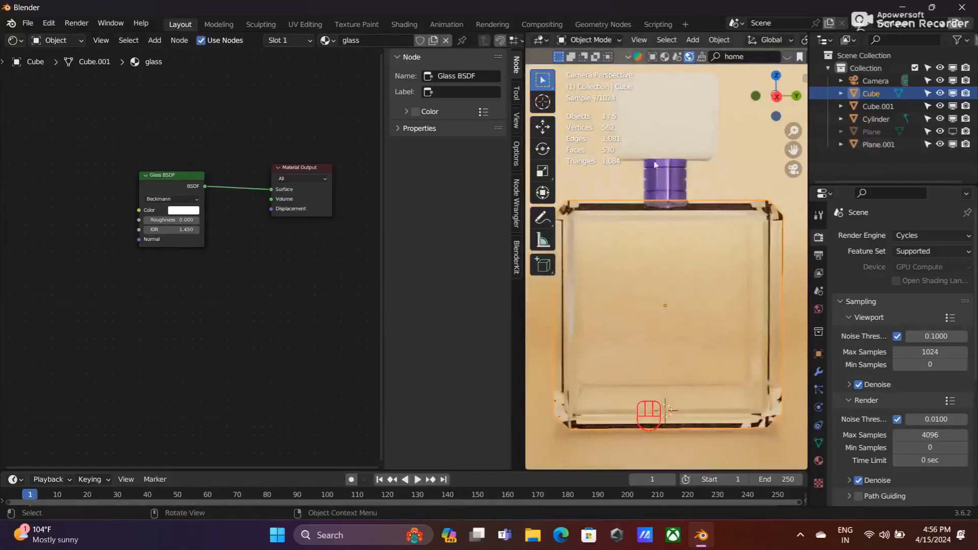
left_click(666, 119)
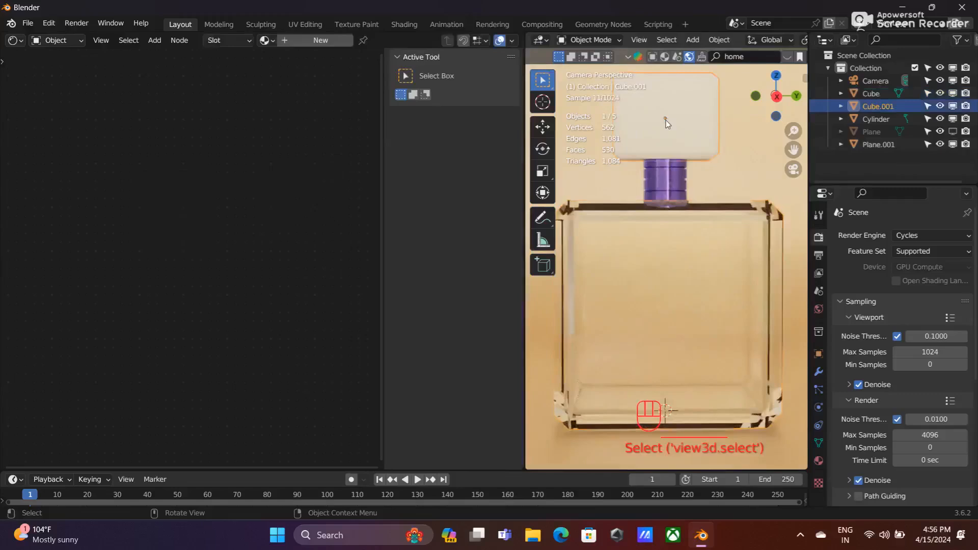
left_click(669, 192)
left_click(660, 236)
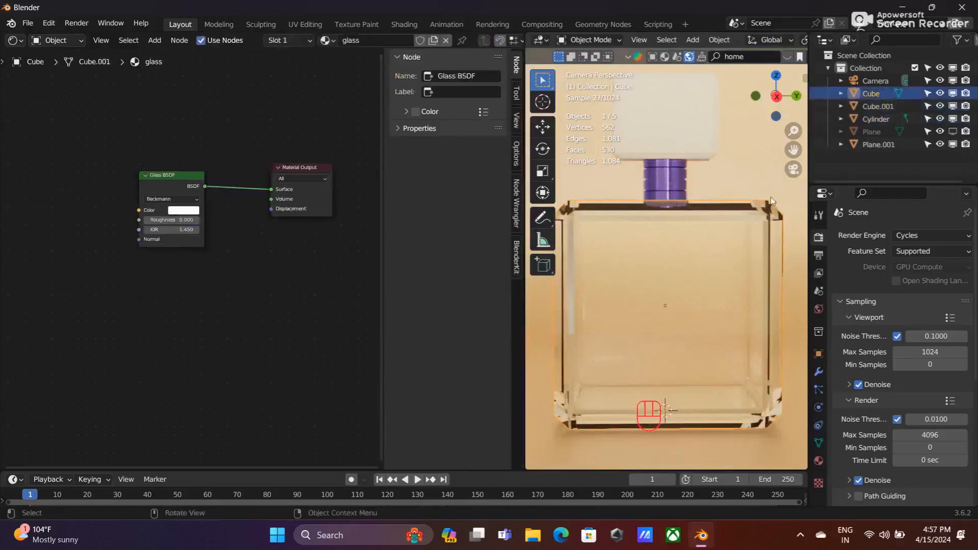
left_click(659, 131)
left_click(321, 41)
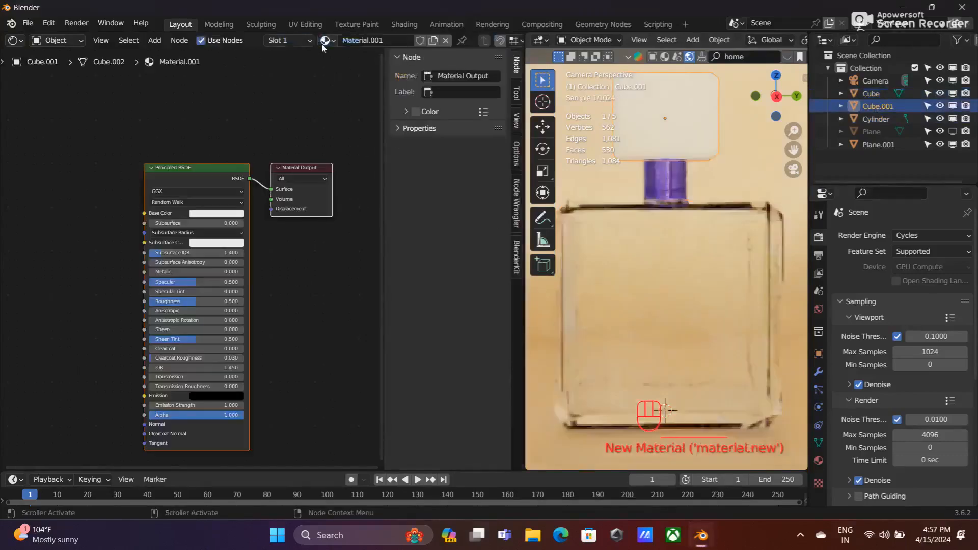
left_click(373, 40)
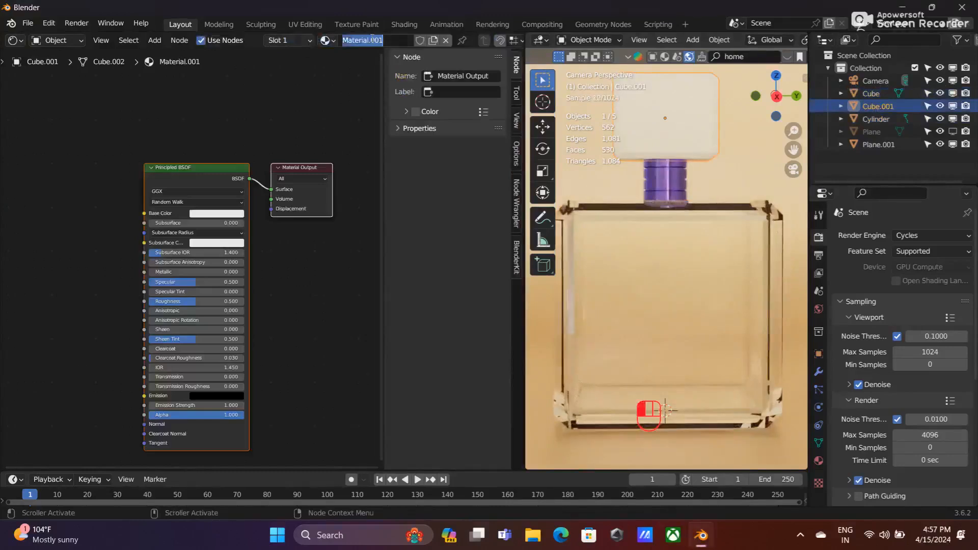
type("cup")
key("Return")
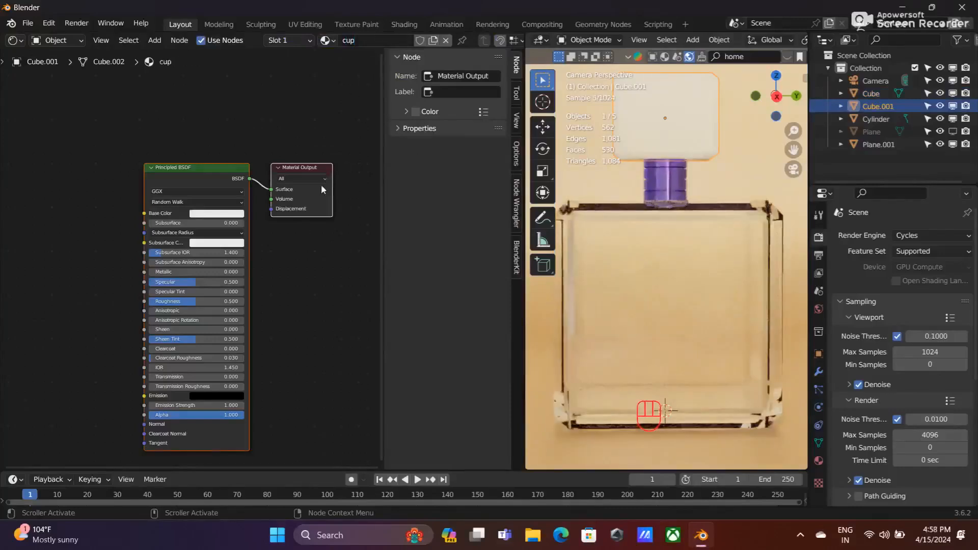
- Rename the cap's material as cube
left_click(369, 38)
type("cube")
key("Return")
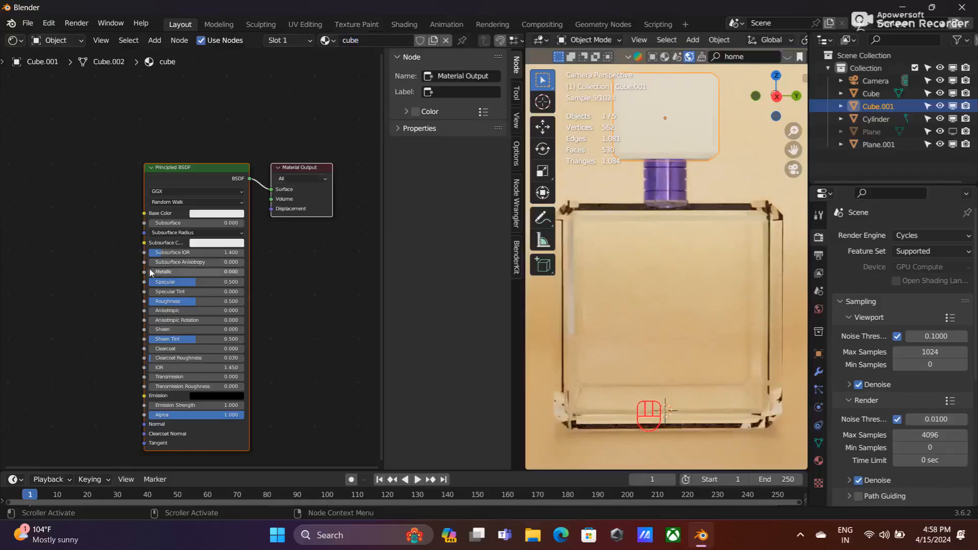
- Set the cap material's Metallic and Specular to 1.000, Roughness to 0.150, and Base Color to violet
left_click_drag(151, 272, 236, 272)
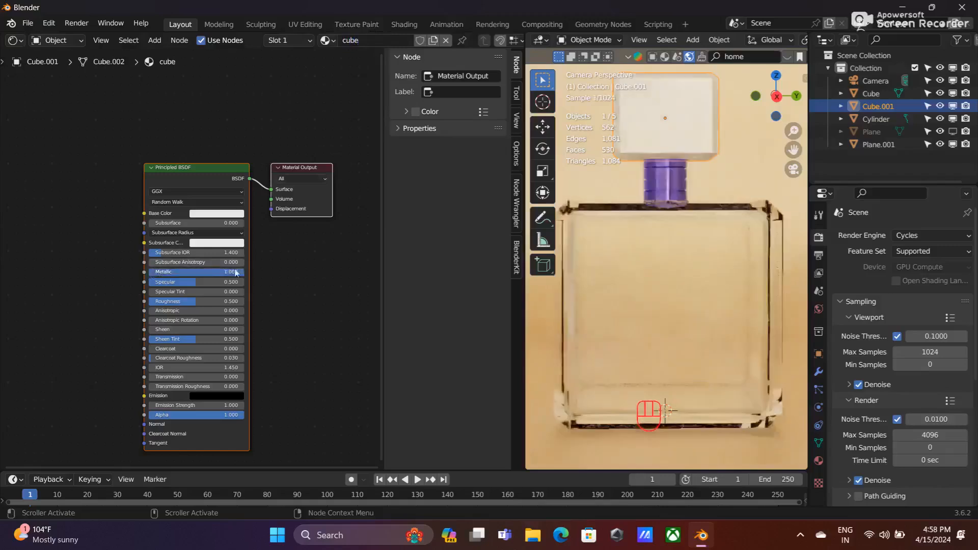
left_click_drag(179, 282, 240, 283)
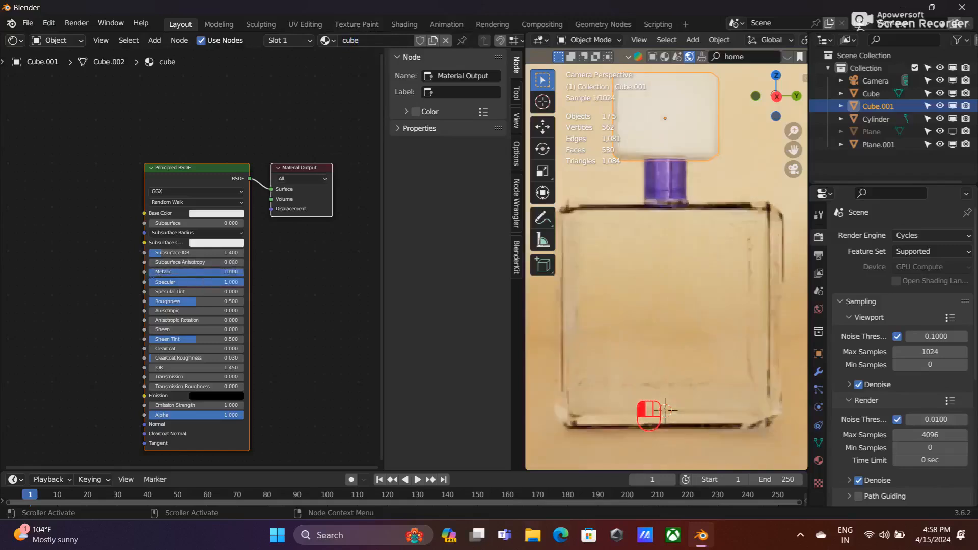
left_click(196, 302)
type("0")
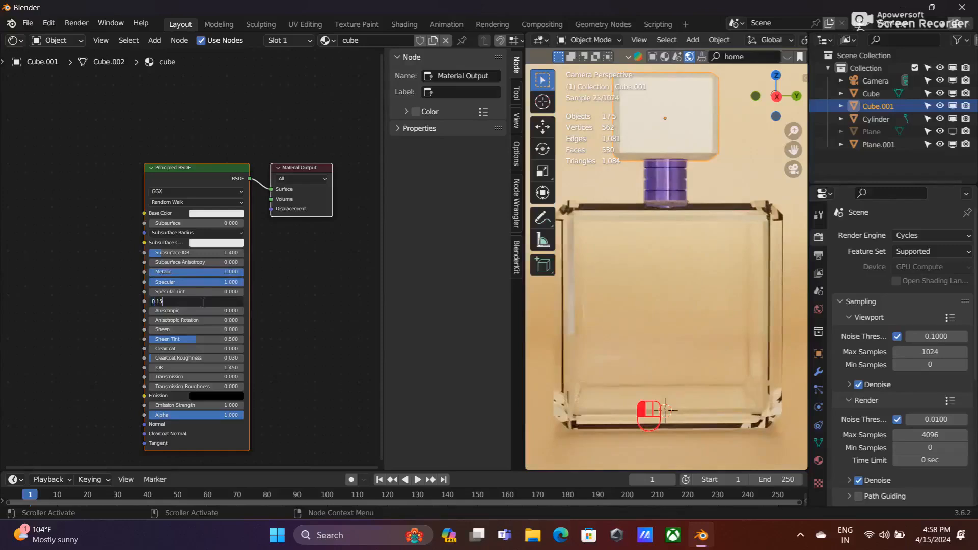
type(".15")
key("Return")
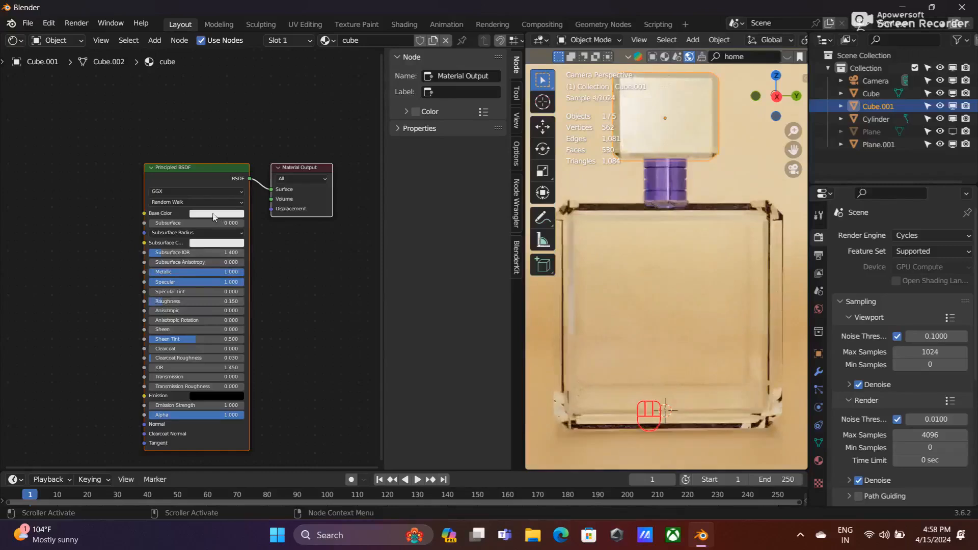
left_click(214, 214)
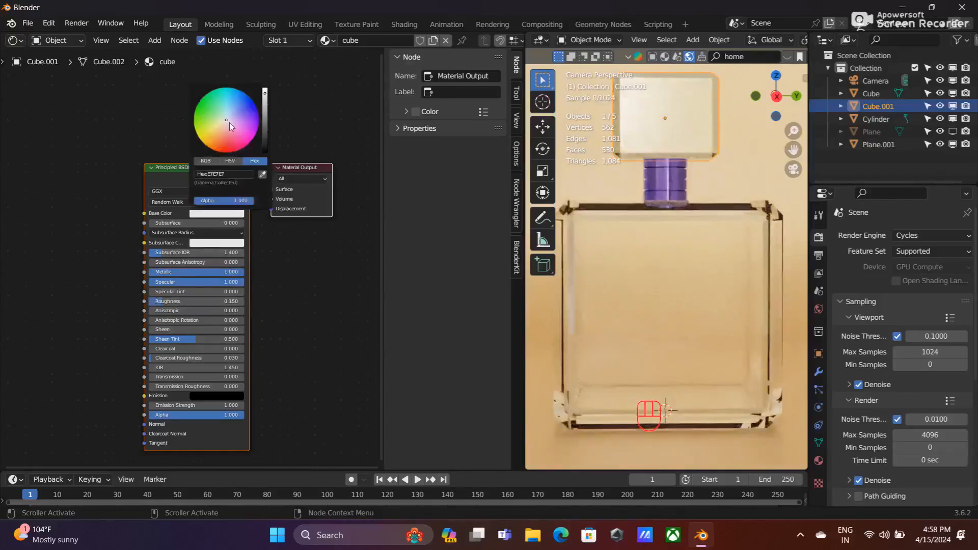
left_click_drag(225, 118, 246, 113)
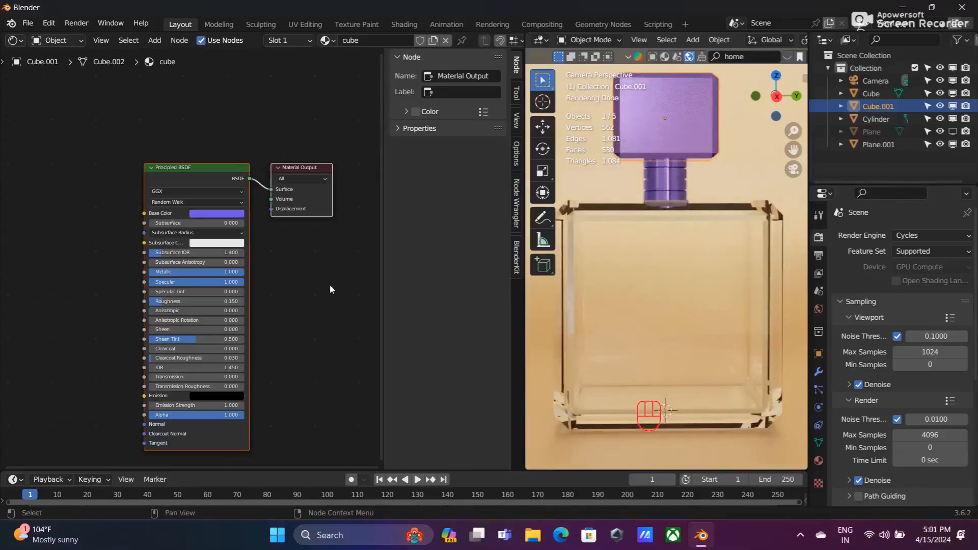
- Add a Gradient Texture node to the bottle body's glass material and connect its Color output to the Glass BSDF's Color
left_click(701, 305)
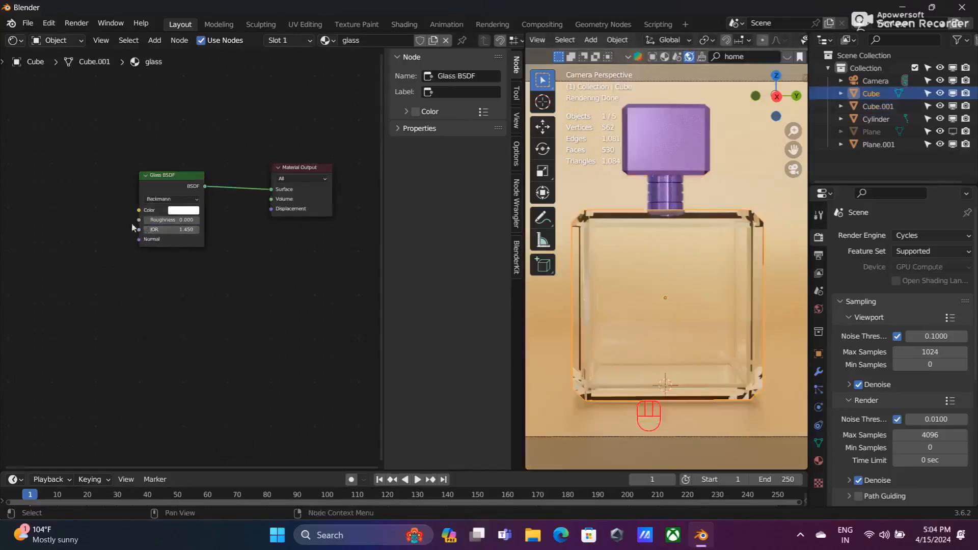
key("shift+a")
left_click(57, 180)
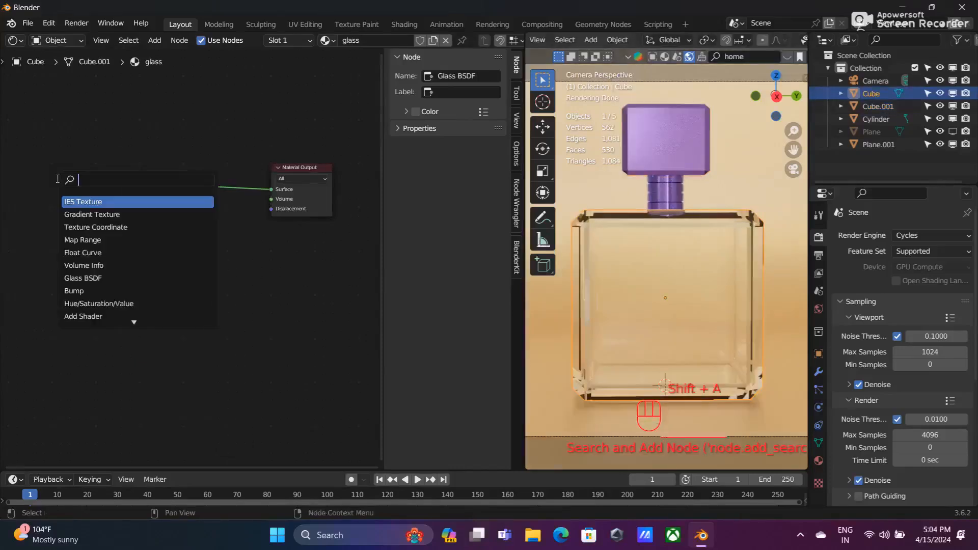
type("gra")
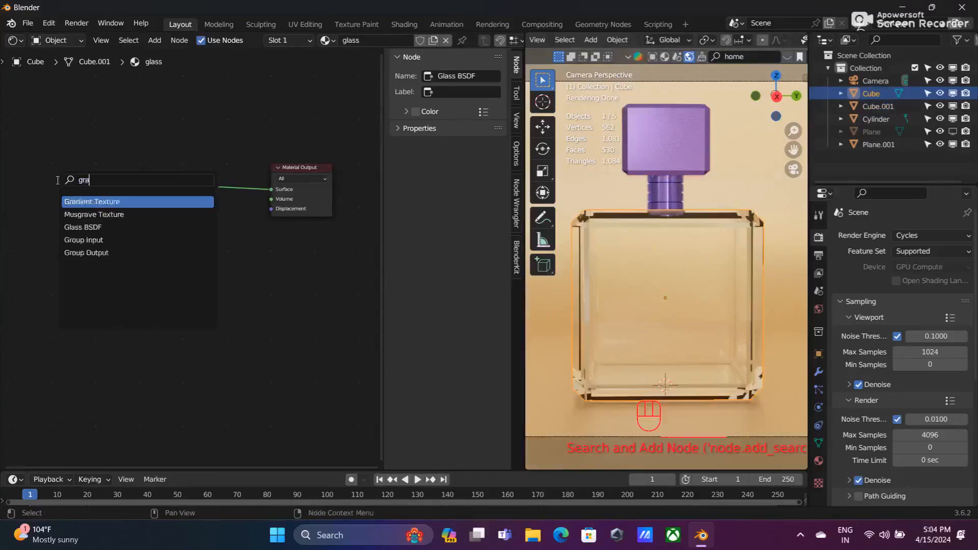
left_click(94, 202)
left_click(59, 209)
left_click_drag(79, 187, 137, 210)
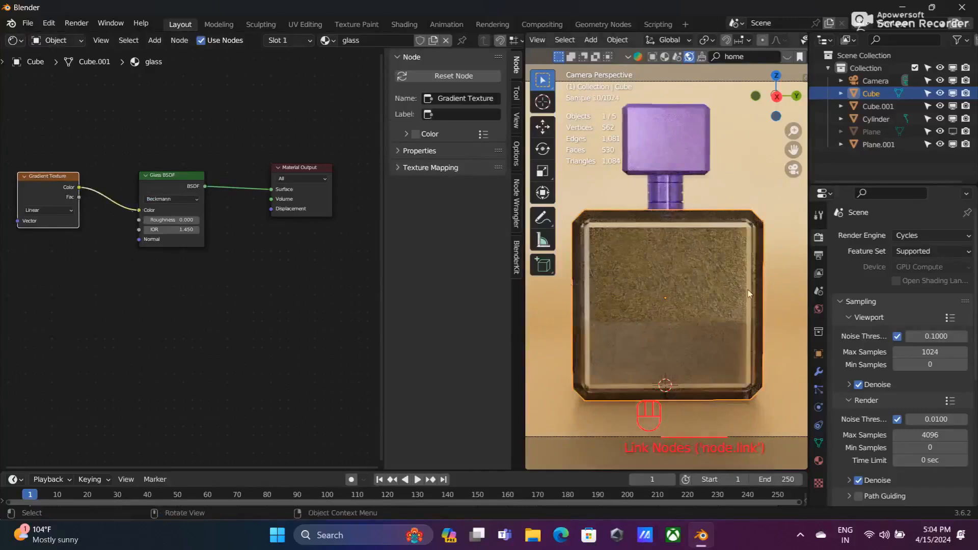
mouse_move(733, 286)
middle_mouse_down()
mouse_move(757, 274)
mouse_move(724, 274)
middle_mouse_up()
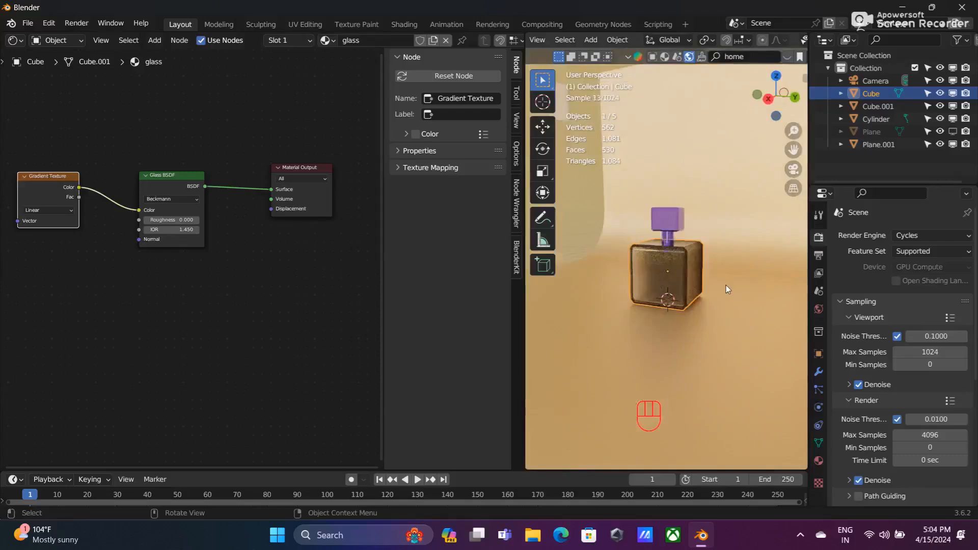
key("KP_0")
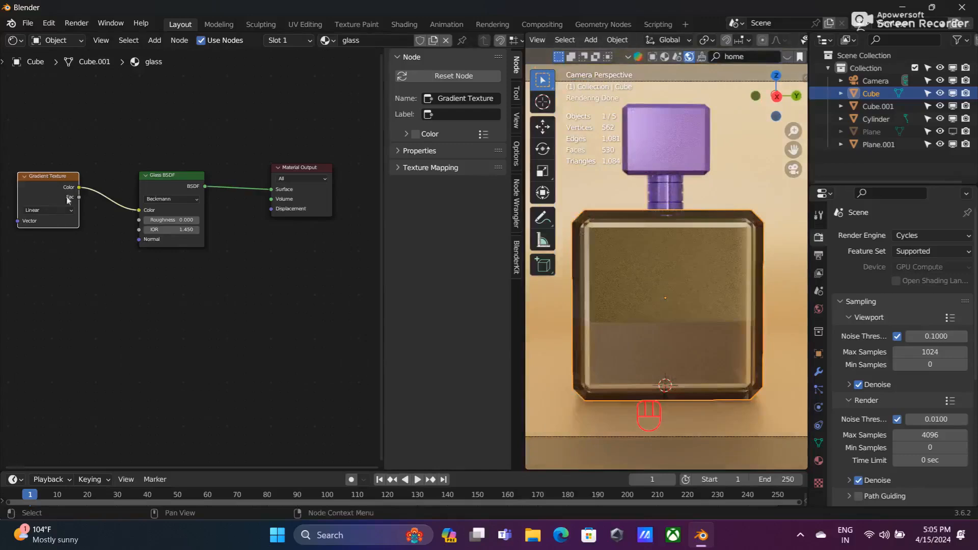
- Spread the glass material's nodes apart, leaving a wide gap between the Gradient Texture and the Glass BSDF
left_click_drag(168, 179, 197, 178)
left_click_drag(308, 213, 337, 218)
left_click_drag(216, 193, 258, 199)
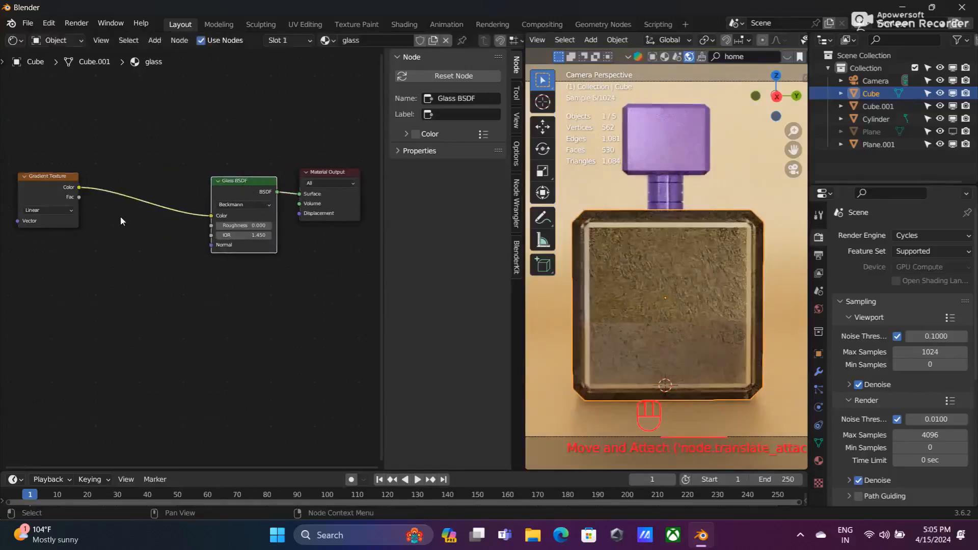
scroll(111, 262, "down", 1)
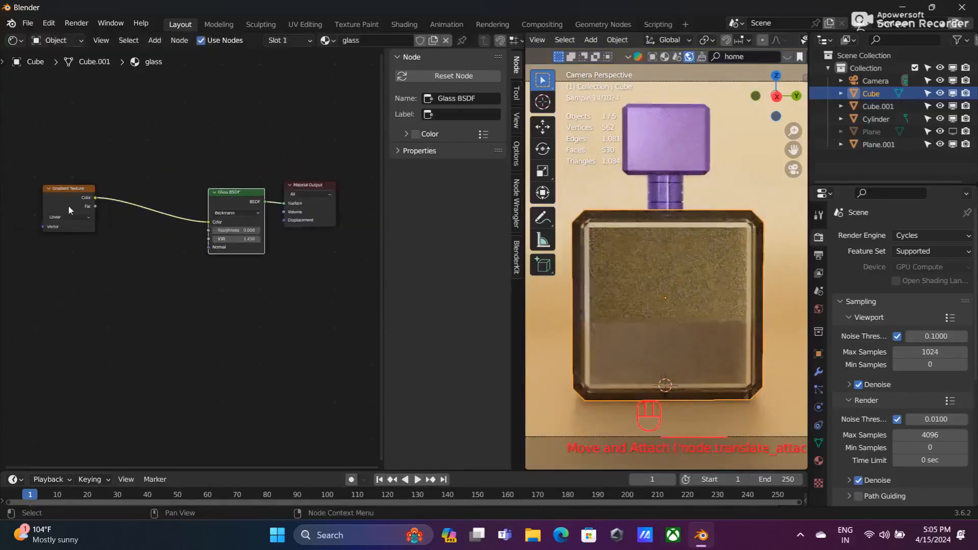
left_click_drag(68, 206, 35, 212)
- Insert a Color Ramp node on the link between the Gradient Texture and the Glass BSDF
key("shift+a")
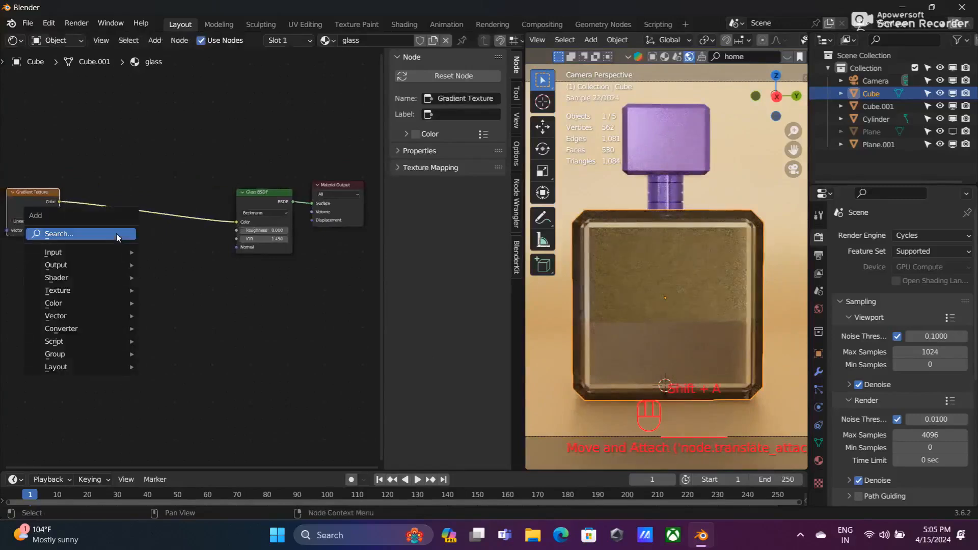
mouse_move(116, 233)
type("co")
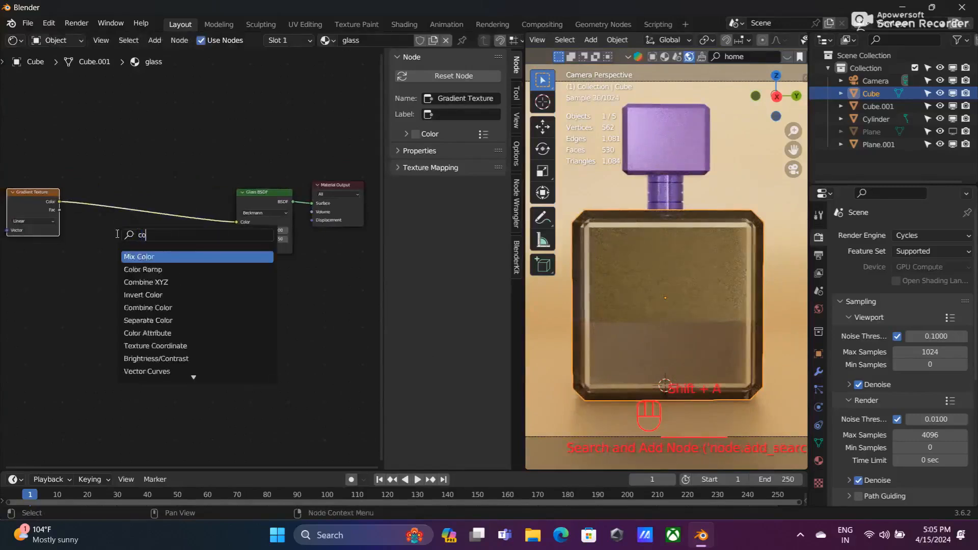
key("Return")
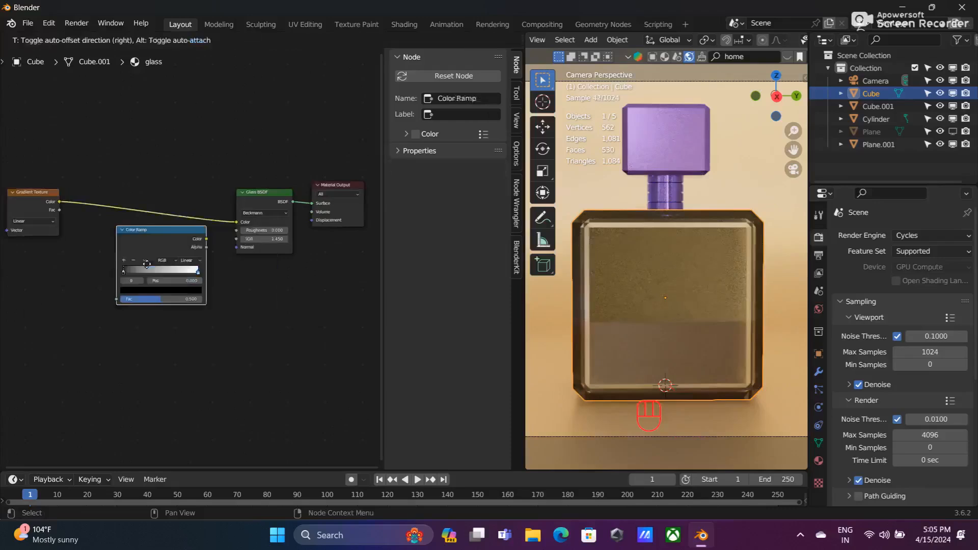
left_click(140, 208)
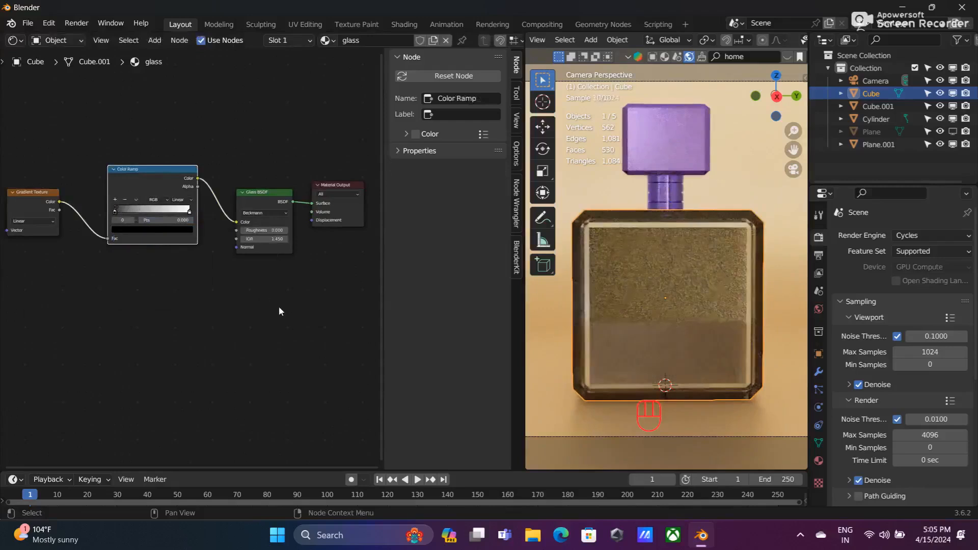
- Change the Color Ramp's first stop from black to a light violet at full brightness
left_click(133, 229)
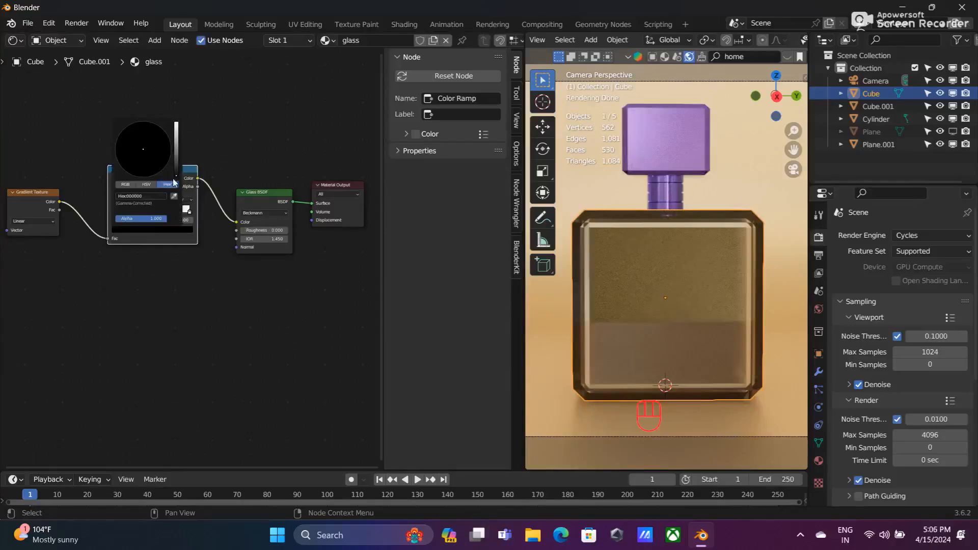
left_click_drag(176, 175, 177, 122)
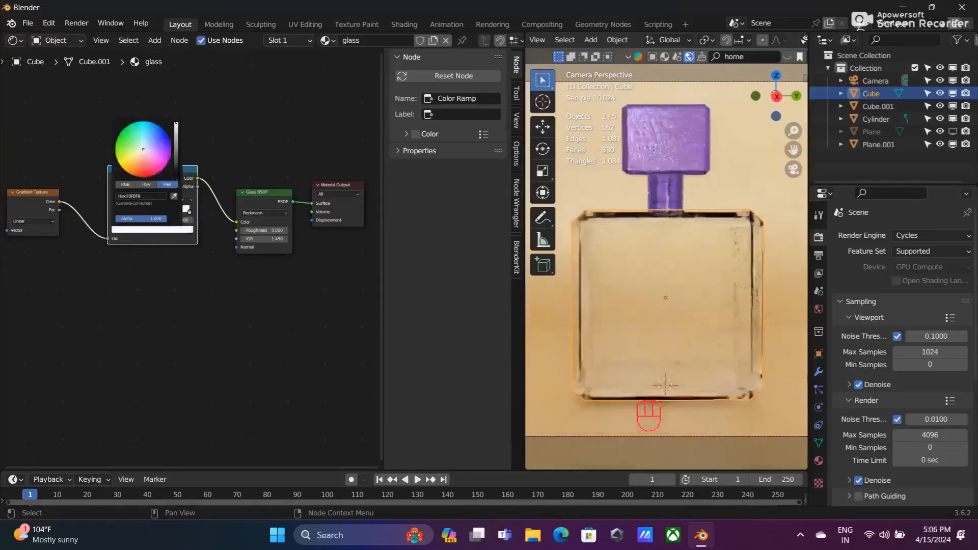
left_click(148, 149)
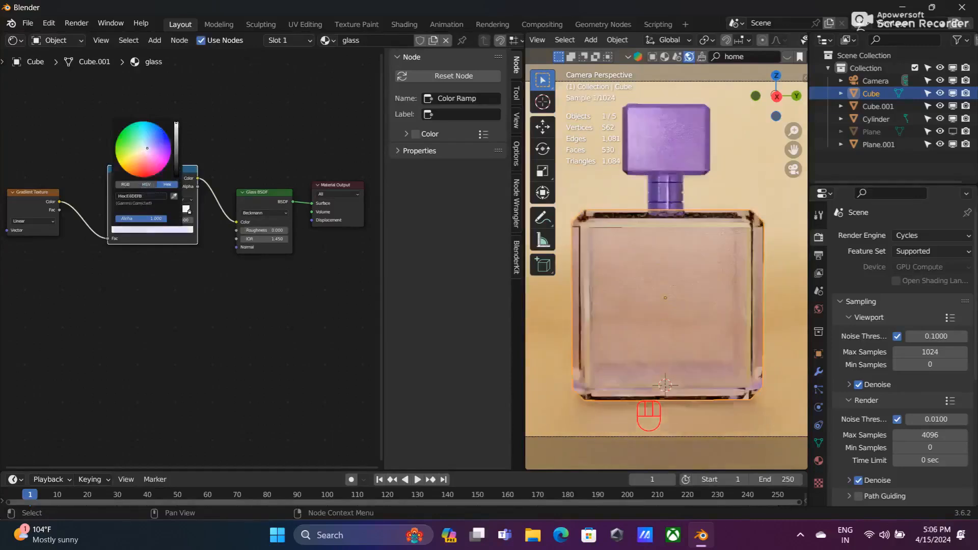
left_click(151, 149)
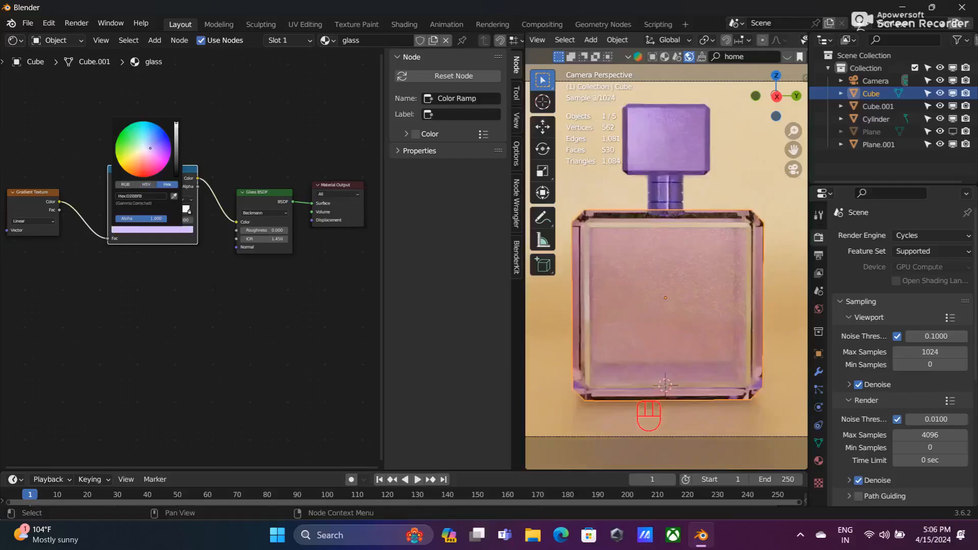
left_click(152, 145)
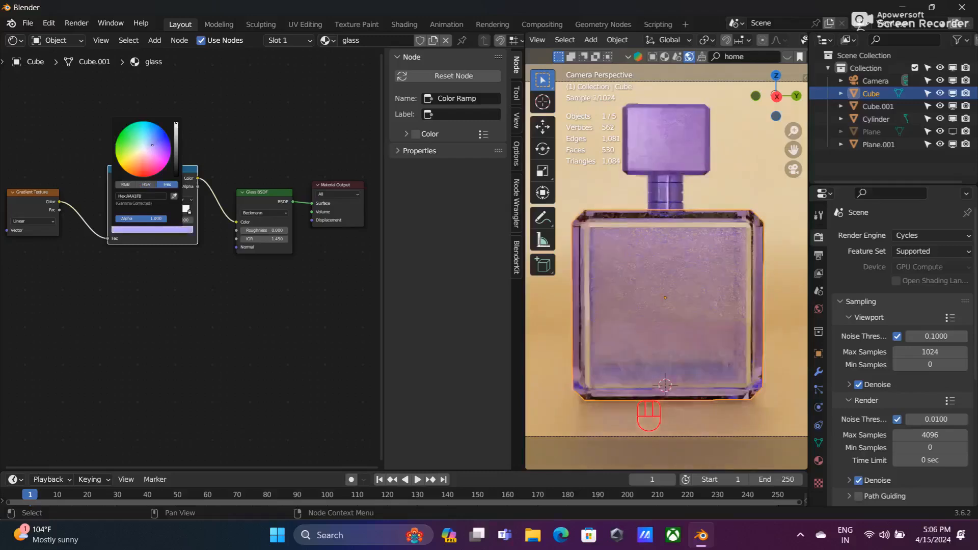
left_click_drag(153, 145, 157, 144)
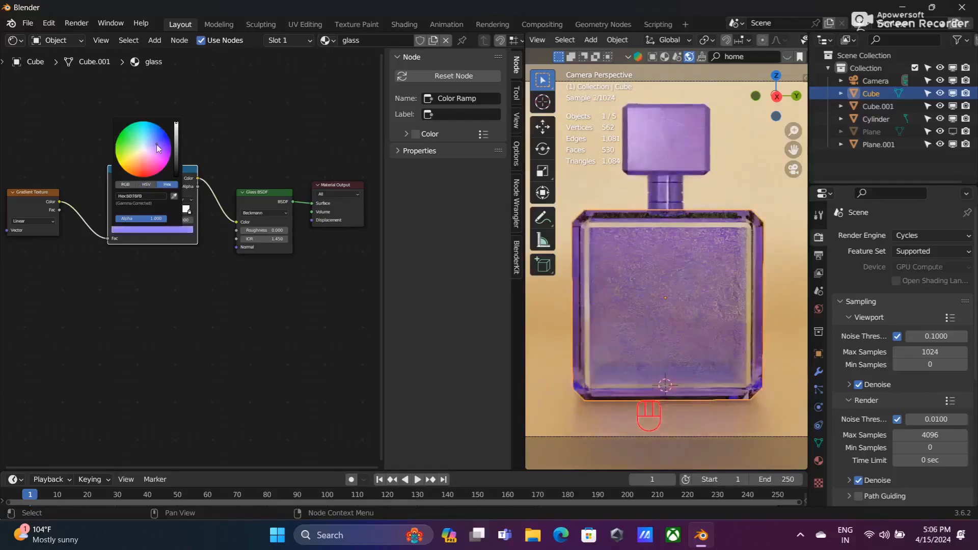
- Add Texture Coordinate and Mapping nodes feeding the Gradient Texture's Vector input
middle_click_drag(55, 283, 241, 294)
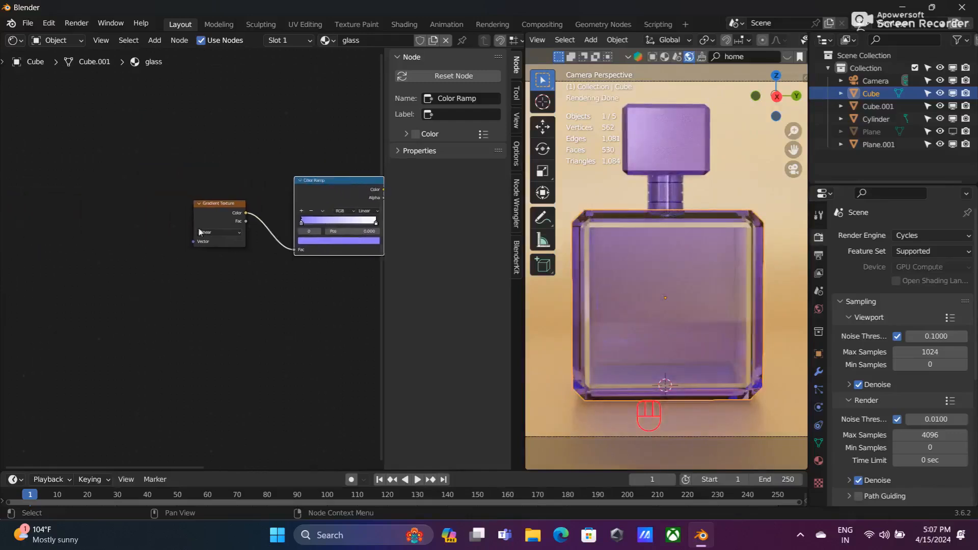
left_click(215, 224)
key("ctrl+t")
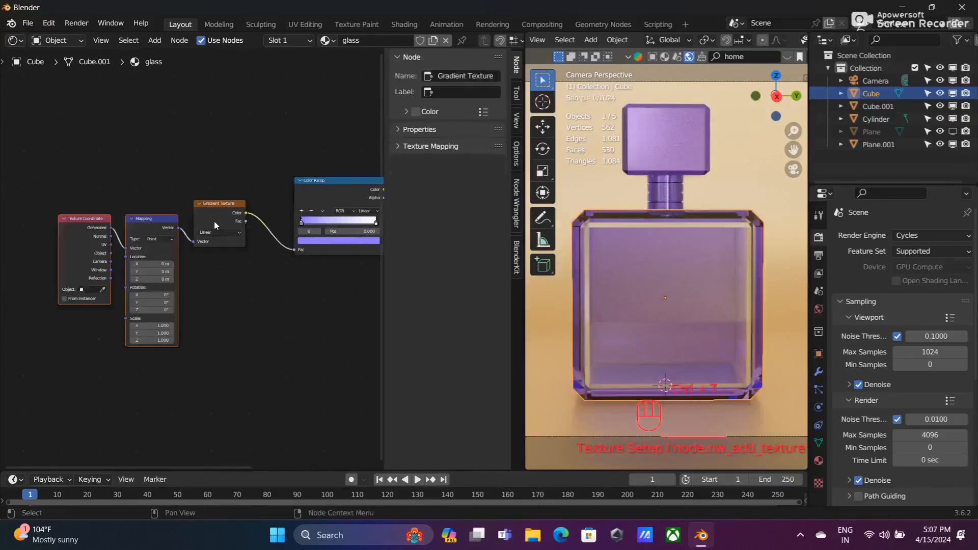
scroll(222, 321, "up", 1)
scroll(222, 321, "up", 1)
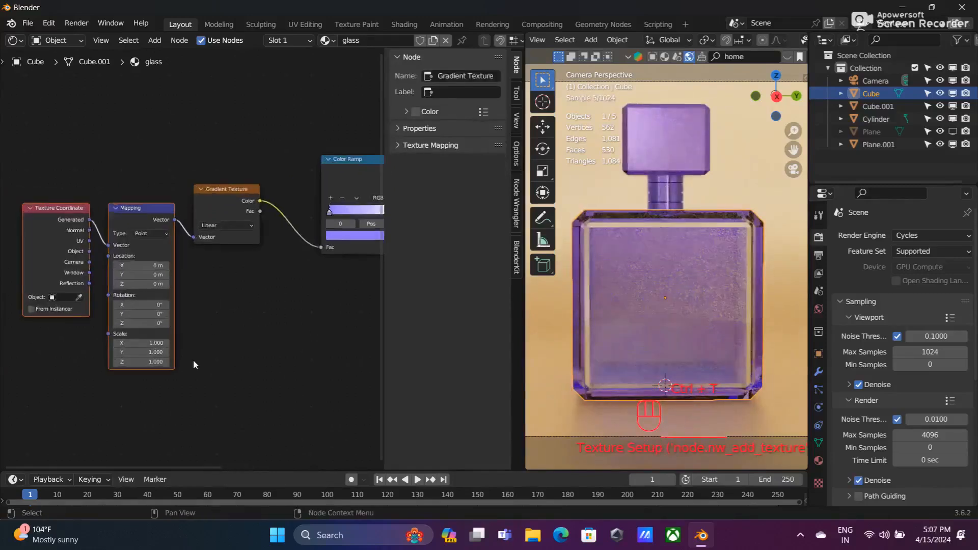
- Set the Mapping node's Scale to 0.5 on X, Y and Z
left_click(148, 345)
type("0.5")
key("Return")
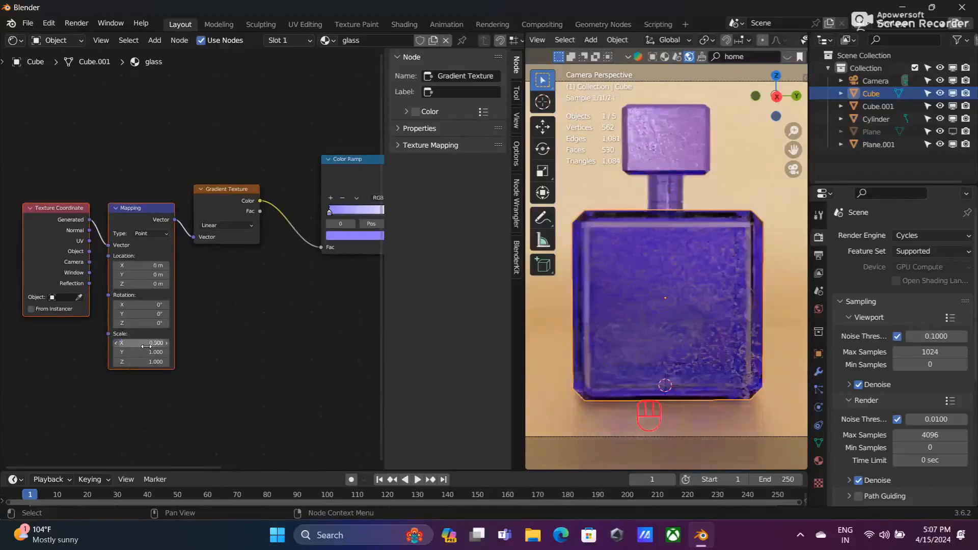
left_click(148, 353)
type("0.5")
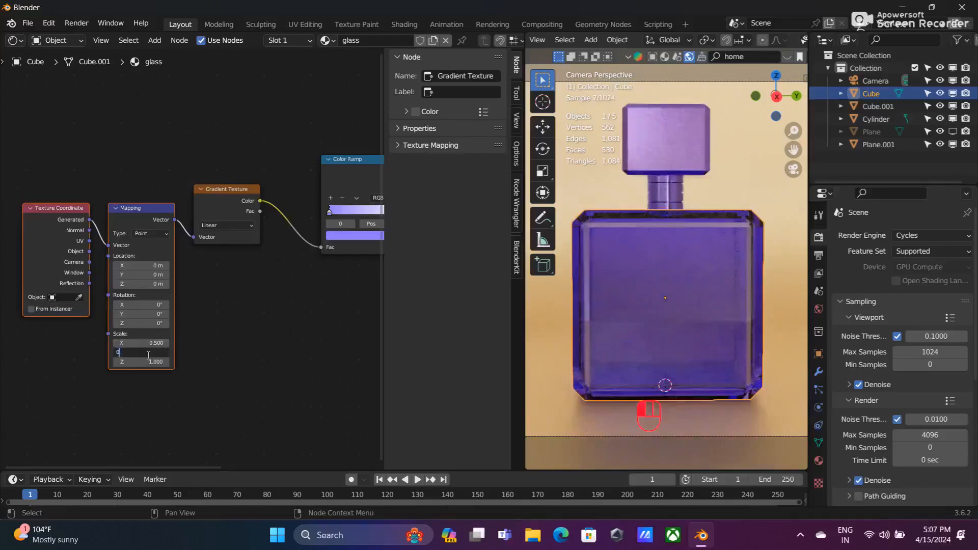
key("Return")
left_click(149, 362)
type("0.5")
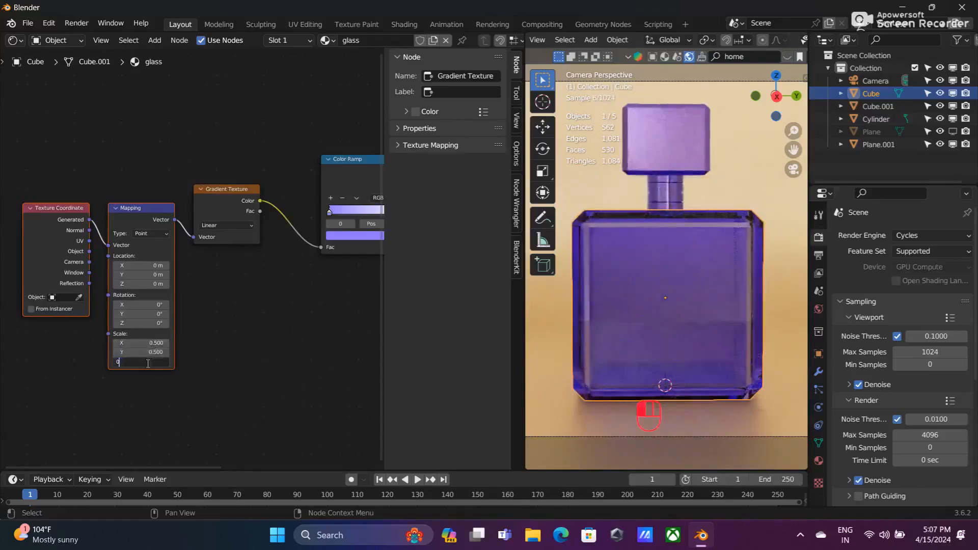
key("Return")
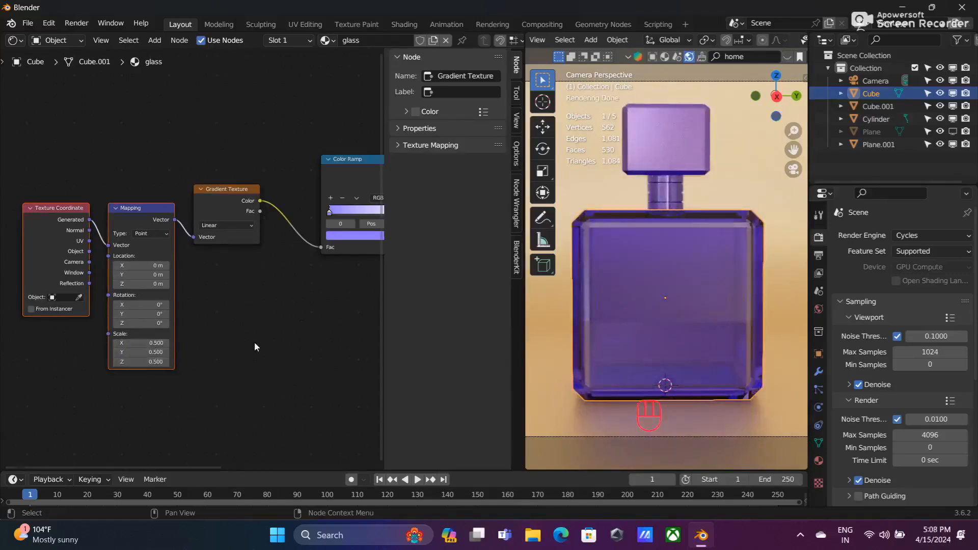
- Set the Mapping node's X location to 0.48 m and its Y rotation to 270°
left_click(155, 265)
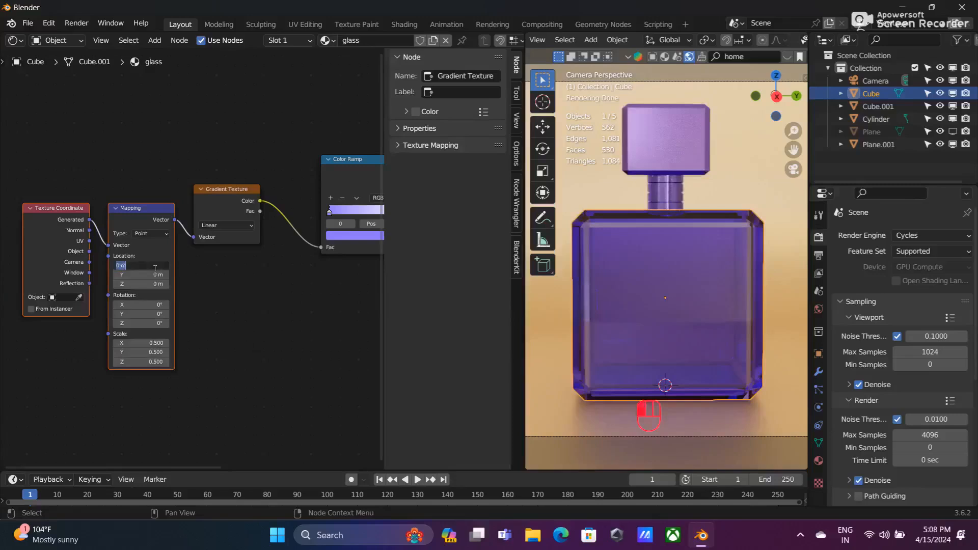
type("0.48")
key("Return")
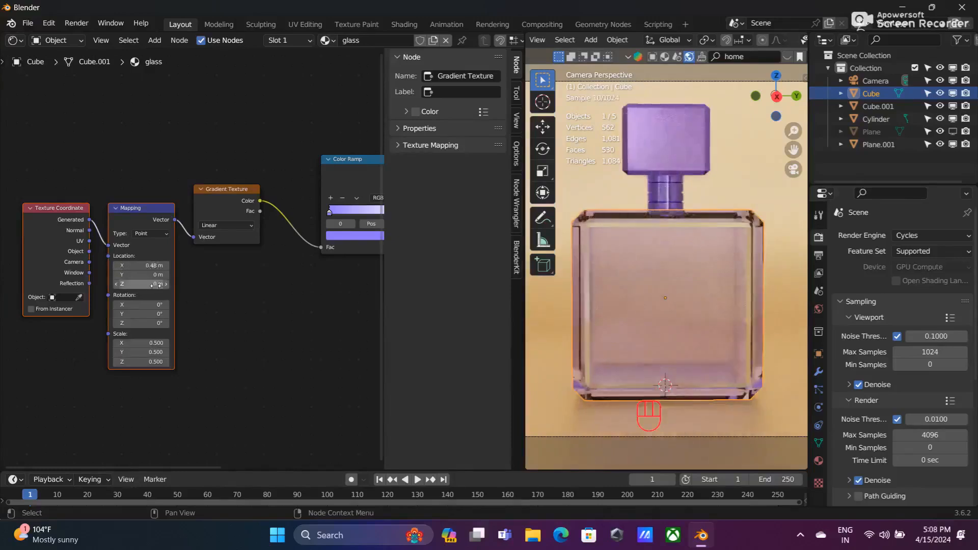
left_click(150, 313)
type("270")
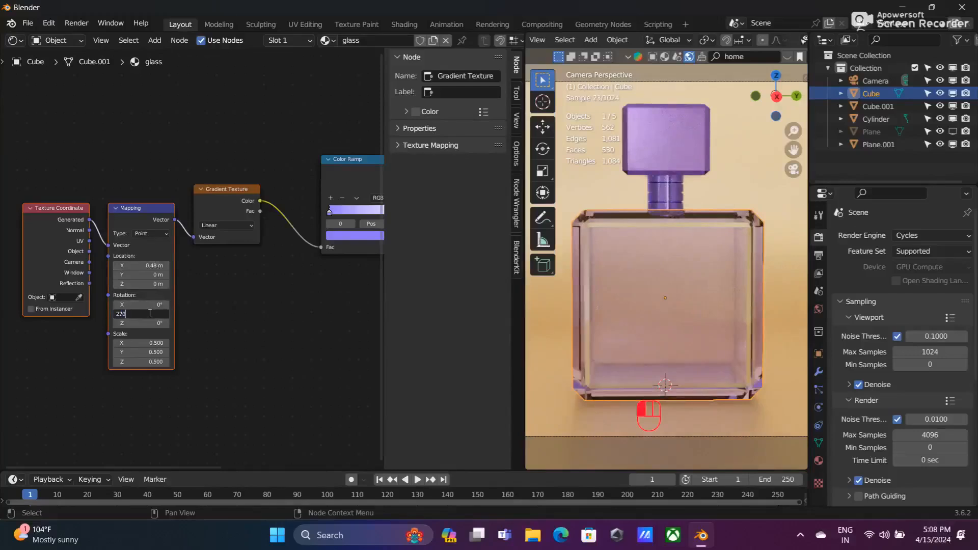
key("Return")
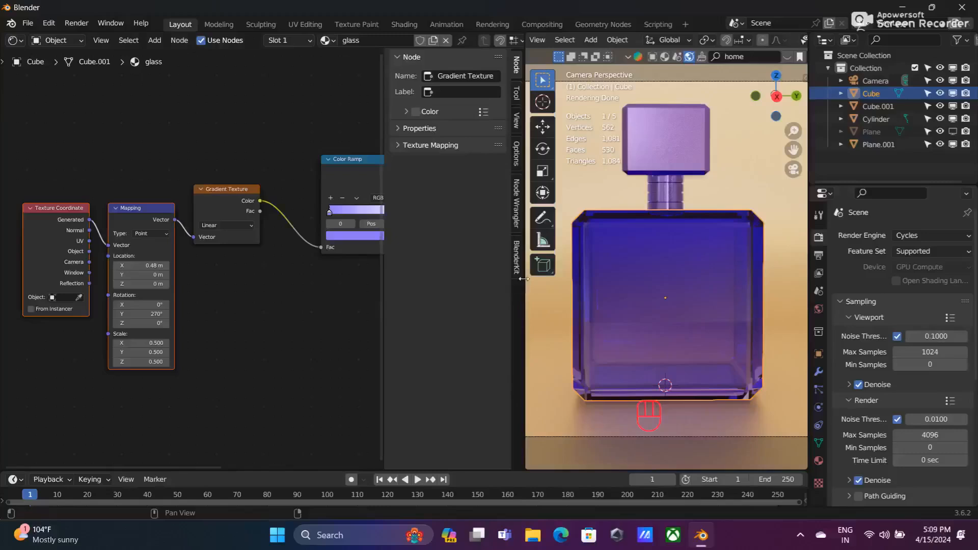
- Widen the 3D viewport and add an area light to the scene
left_click_drag(524, 282, 349, 296)
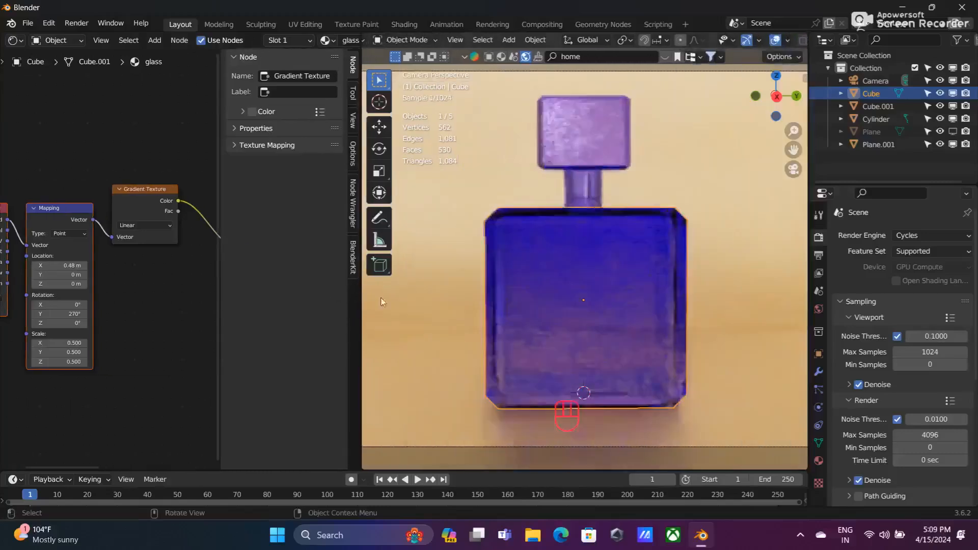
key("KP_0")
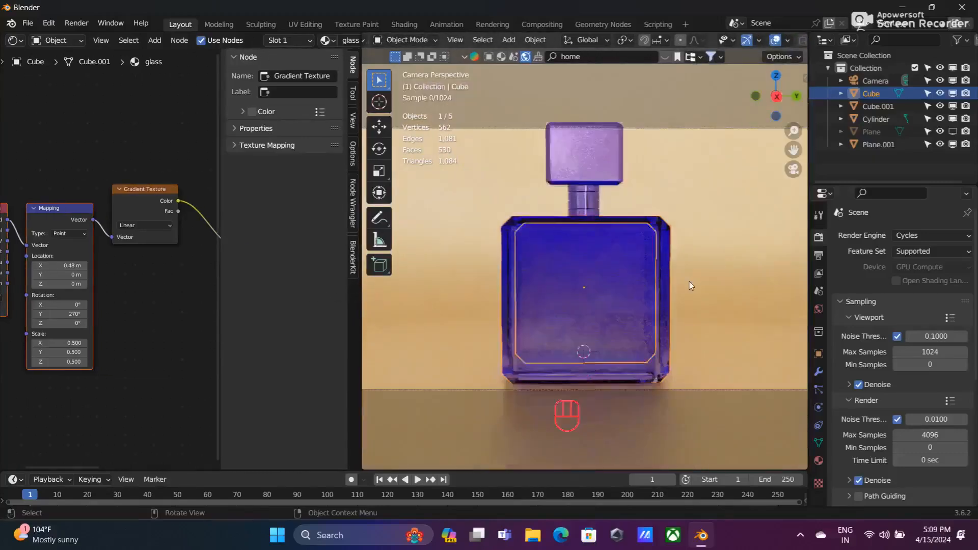
scroll(690, 283, "up", 2)
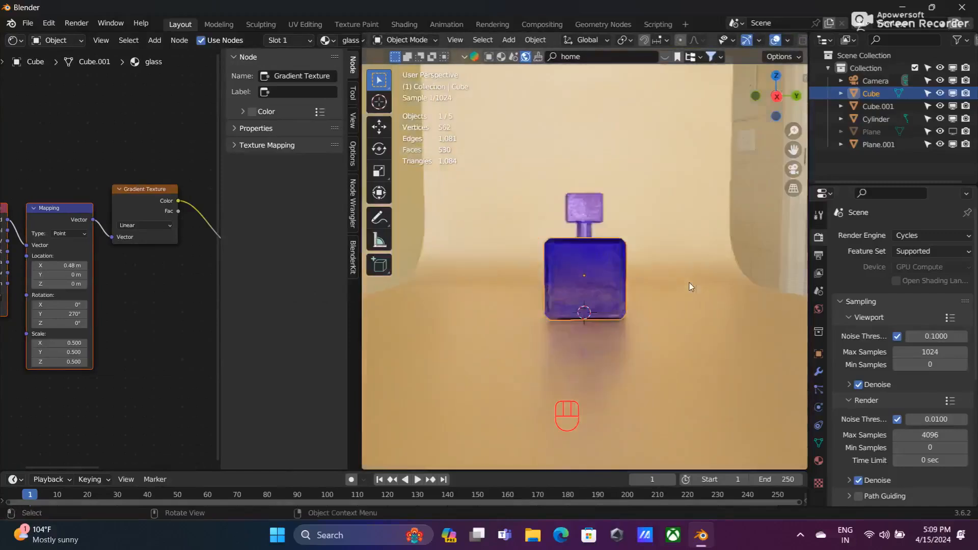
key("shift+a")
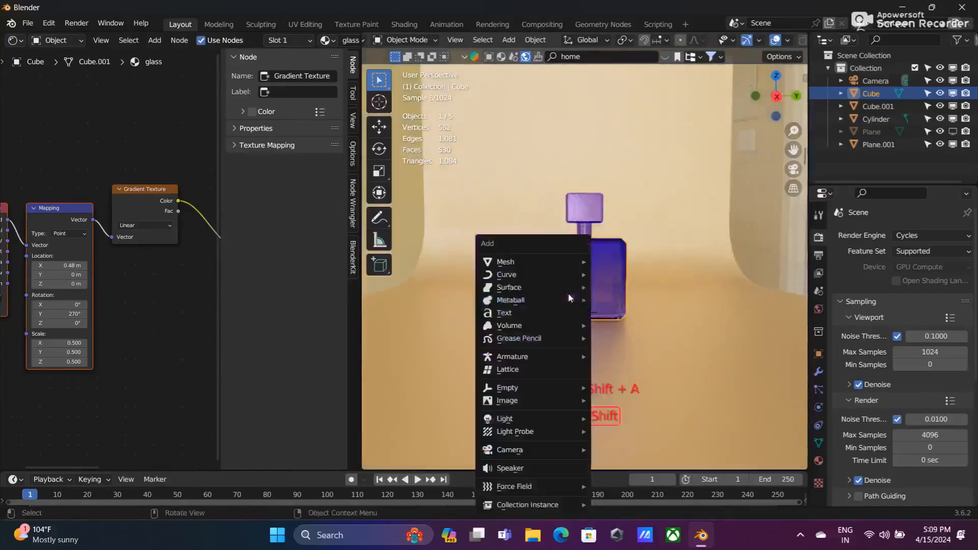
mouse_move(517, 262)
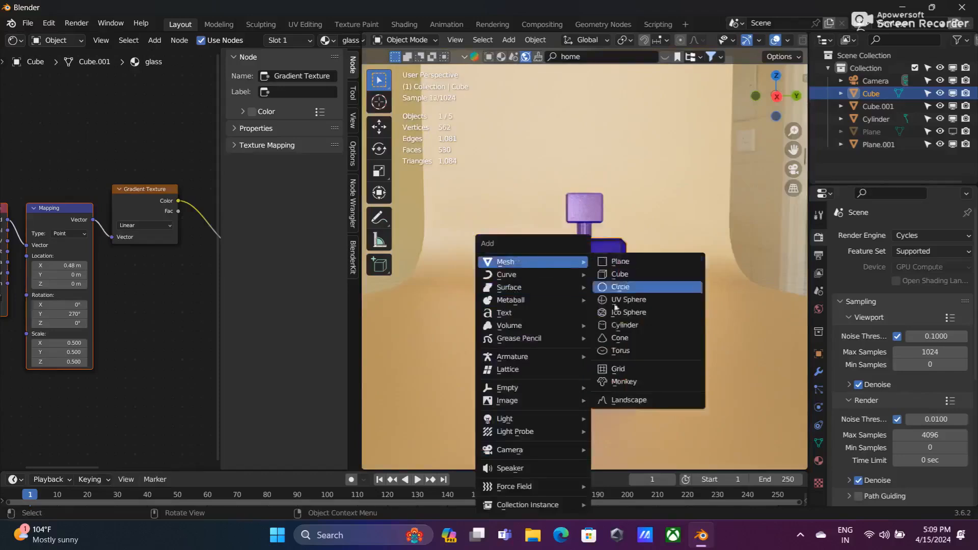
mouse_move(541, 423)
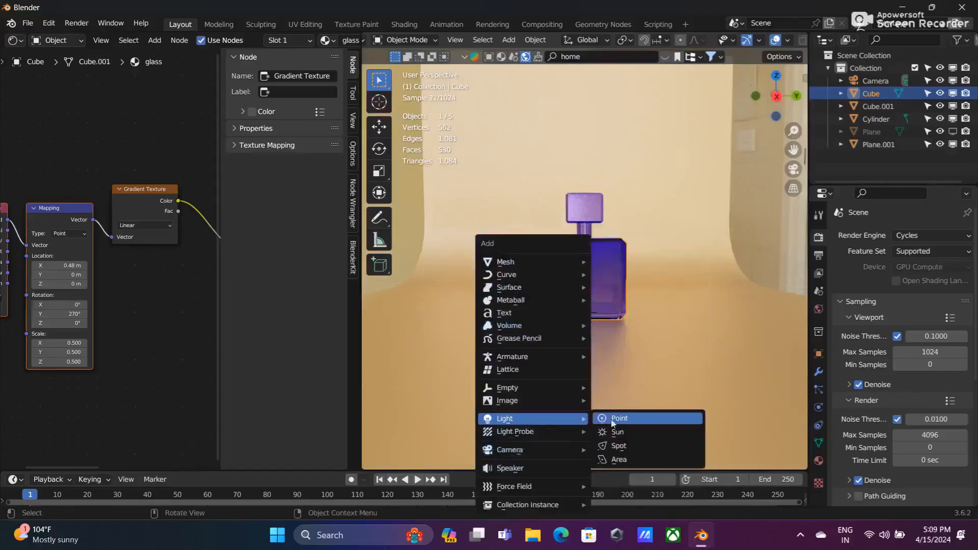
left_click(619, 460)
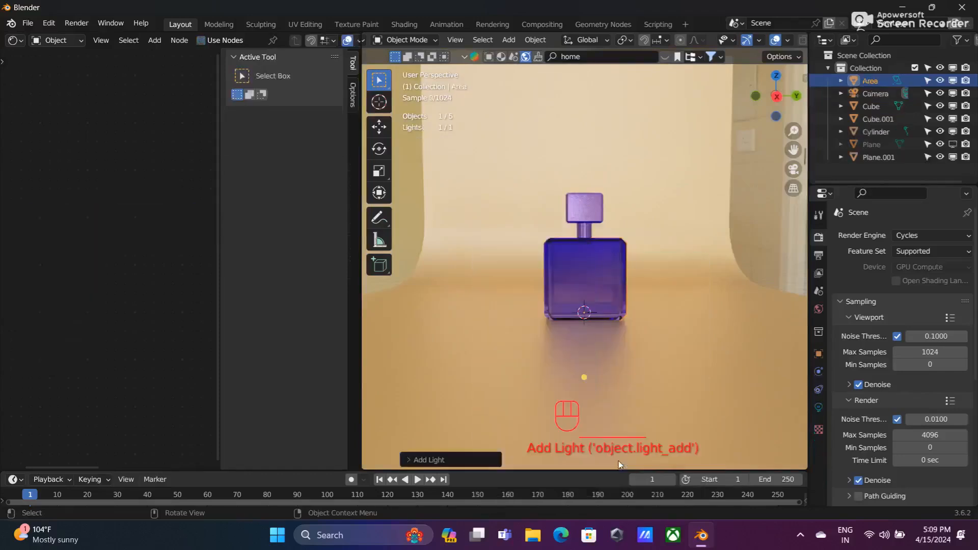
- Set the new area light's location to X 4.02 m, Y -2.59 m and Z 5.3 m
left_click(442, 461)
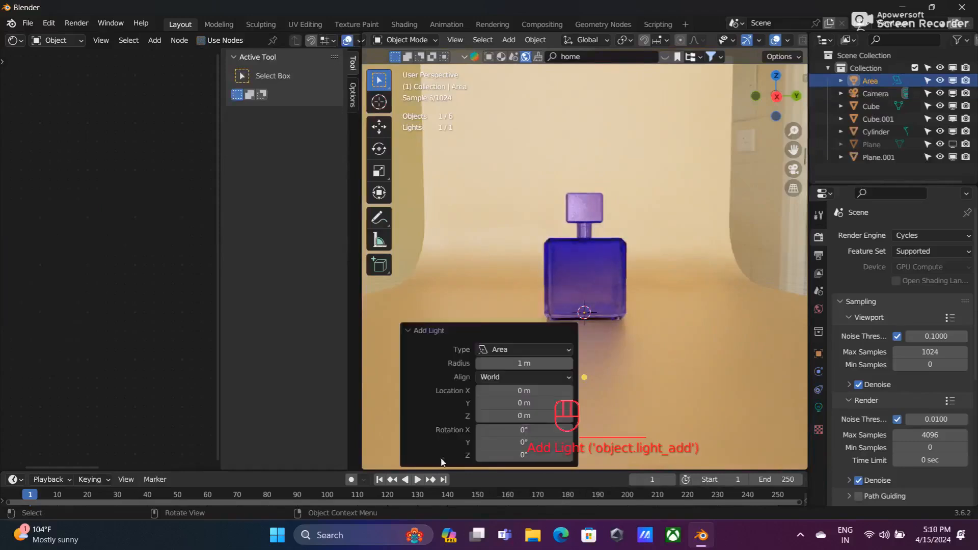
left_click(527, 391)
type("4")
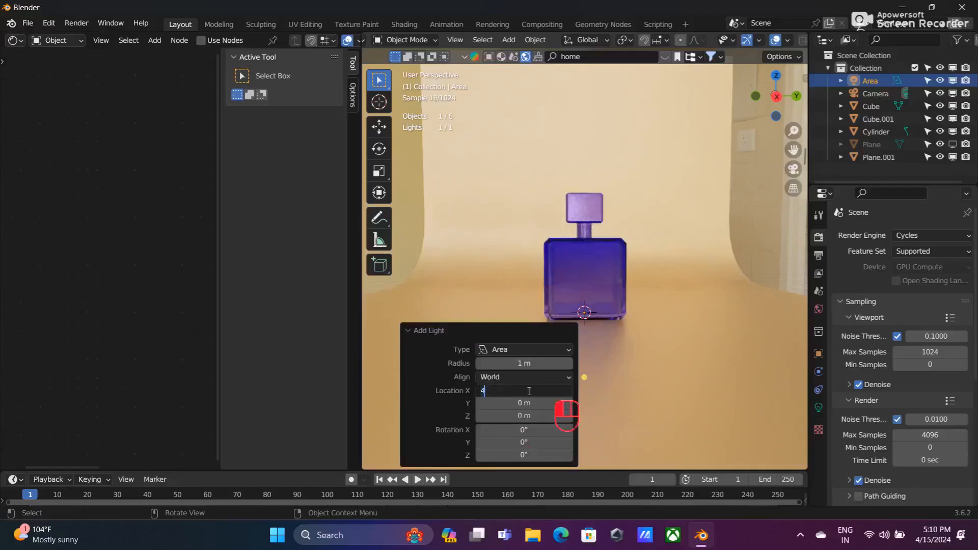
type(".02")
key("Return")
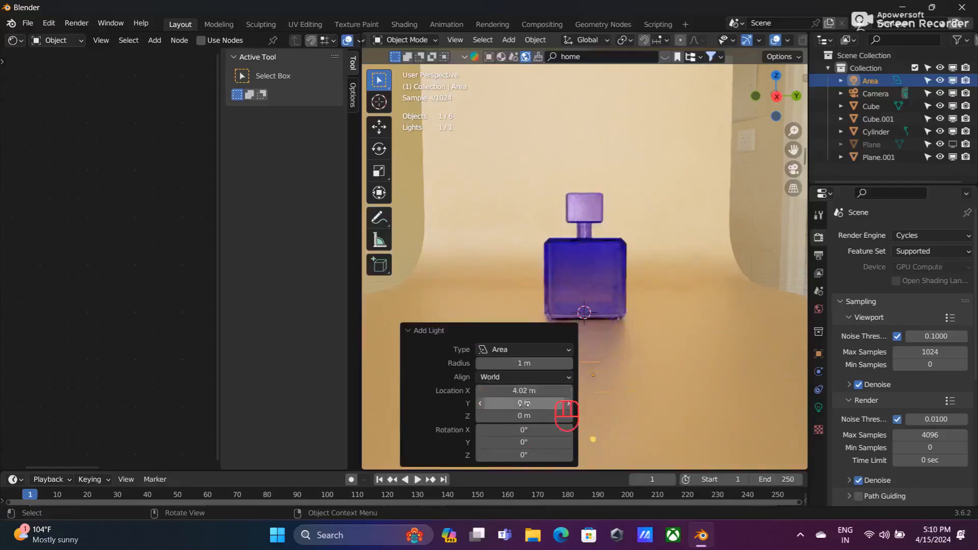
left_click(523, 403)
key("BackSpace")
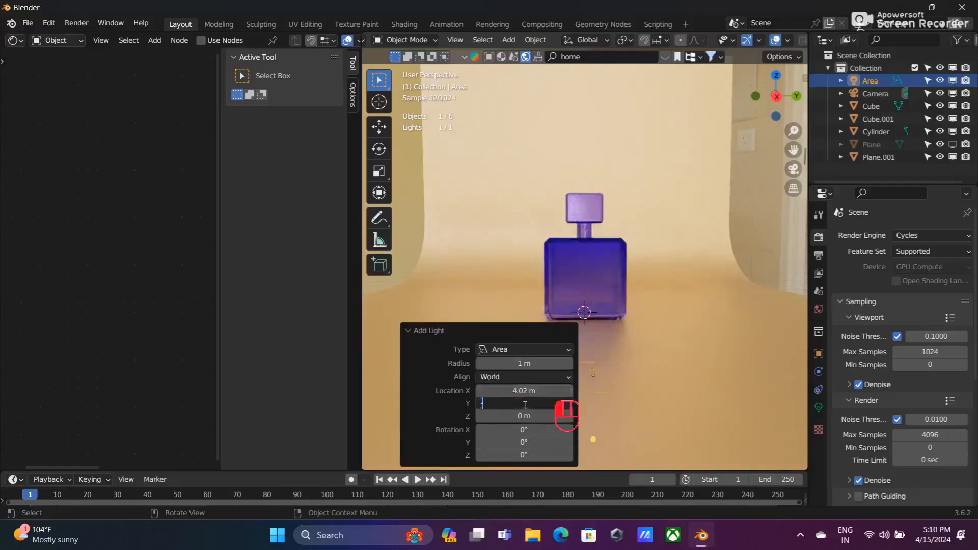
type("-2.59")
key("Return")
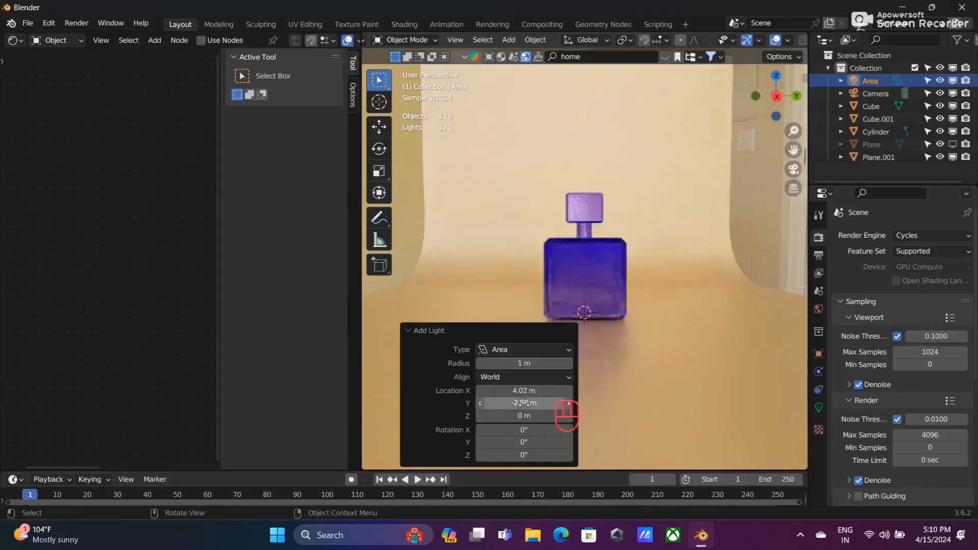
left_click(524, 416)
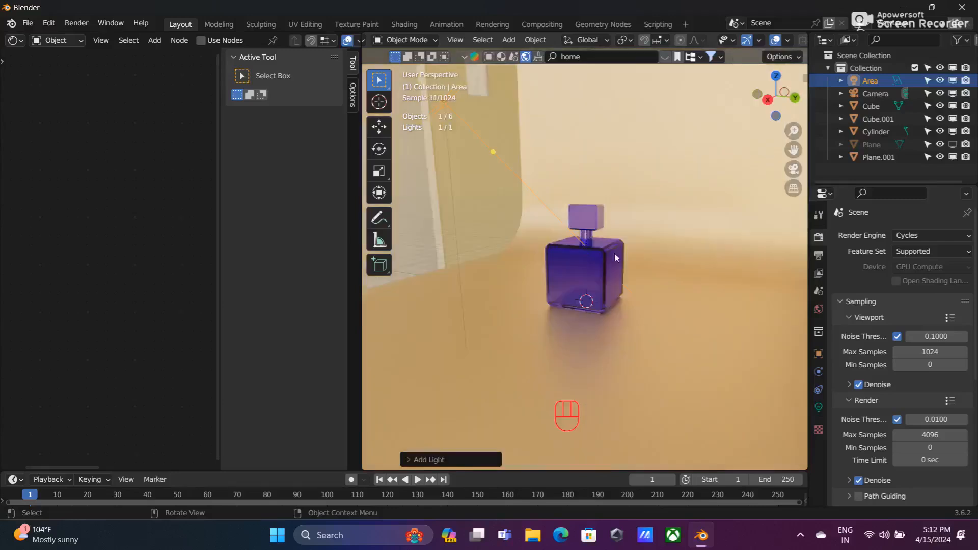
- Check the area light through the camera and adjust its Y location to -1.63 m
scroll(652, 251, "down", 1)
middle_click_drag(656, 252, 574, 269)
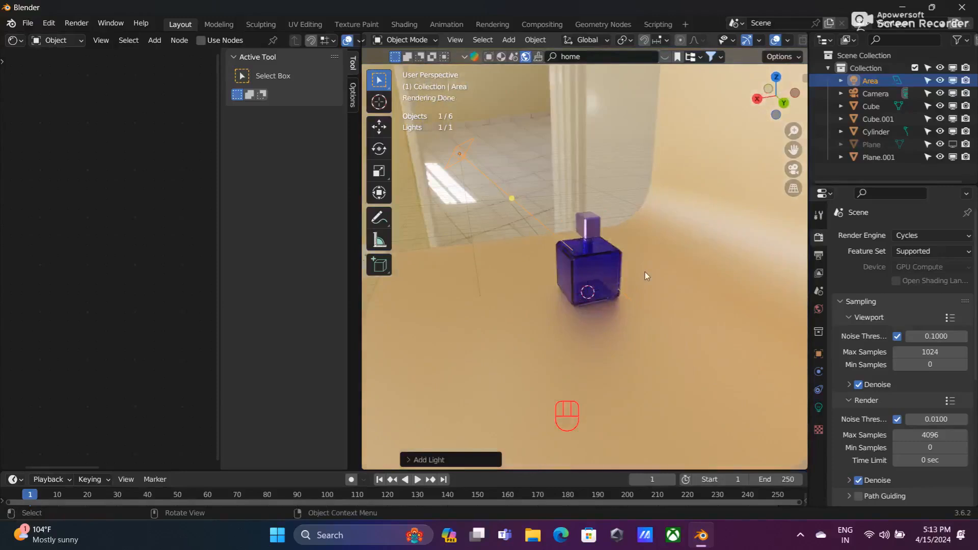
key("KP_0")
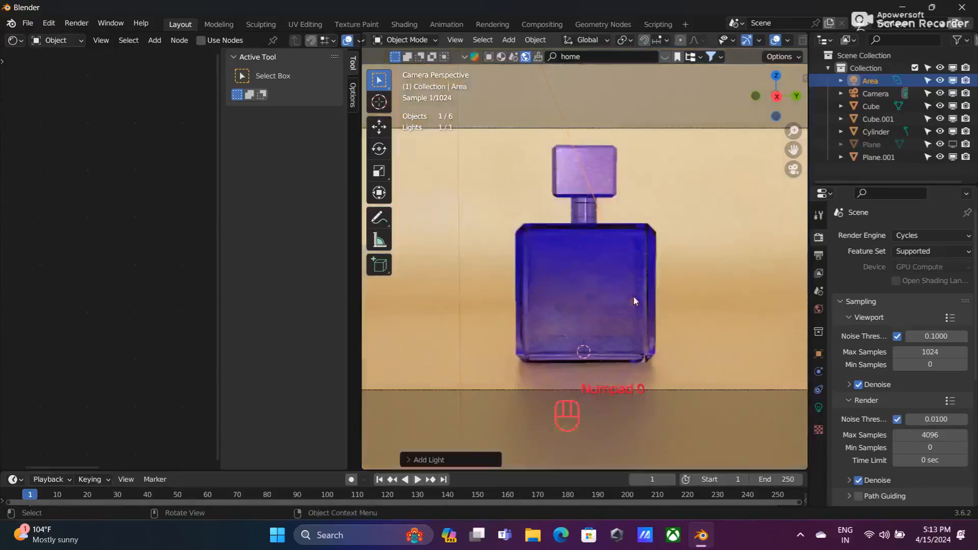
scroll(720, 311, "down", 1)
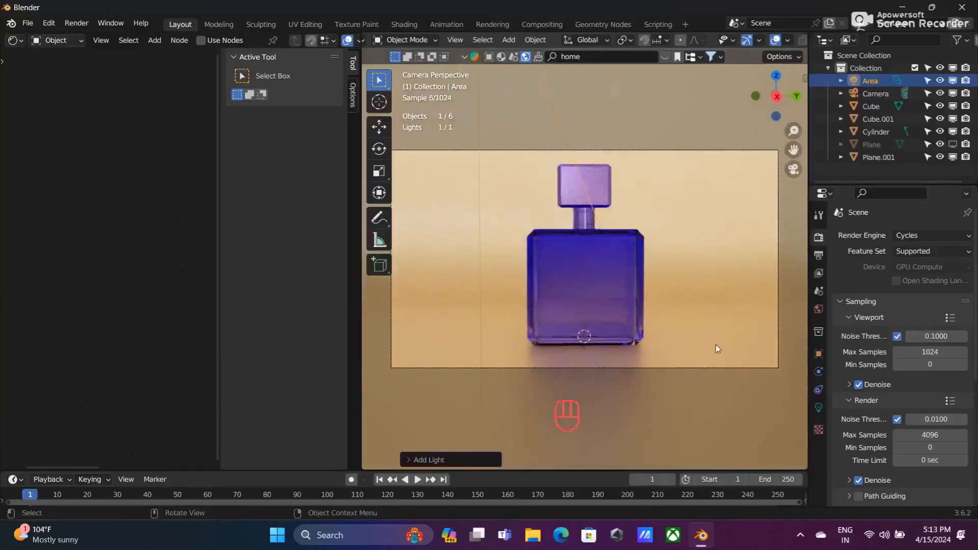
left_click(445, 461)
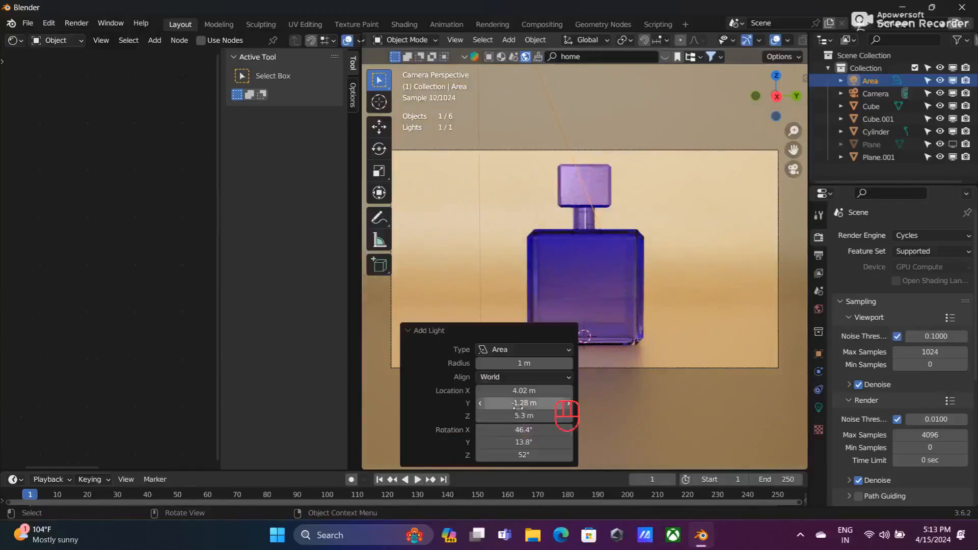
mouse_move(517, 407)
left_mouse_down()
mouse_move(501, 407)
mouse_move(521, 403)
left_mouse_up()
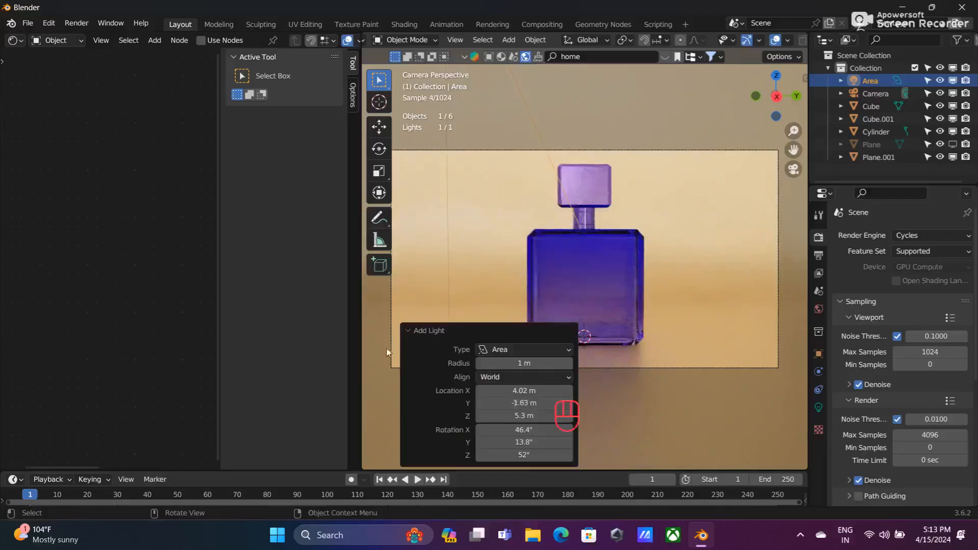
left_click(420, 333)
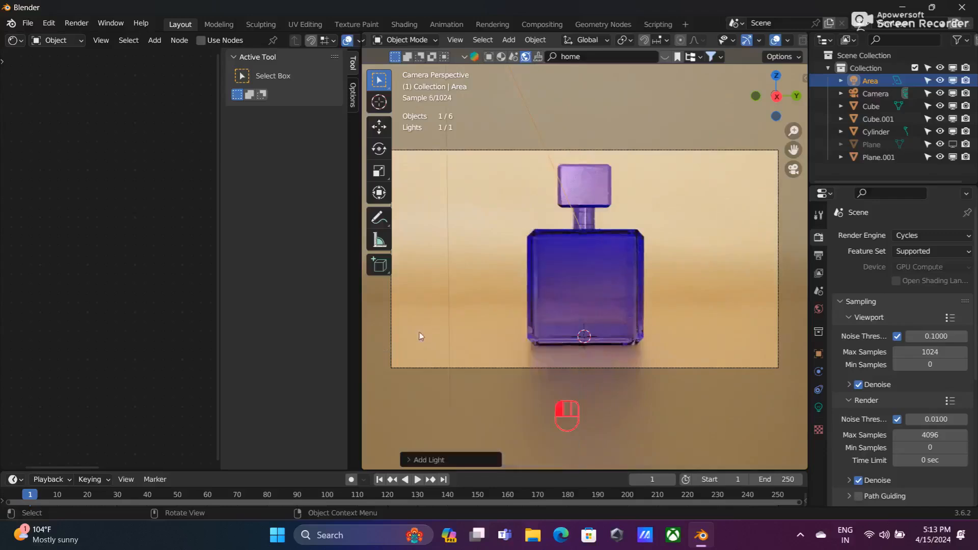
- Set the area light's power to 1000 W
left_click(819, 408)
left_click(918, 322)
type("1000")
key("Return")
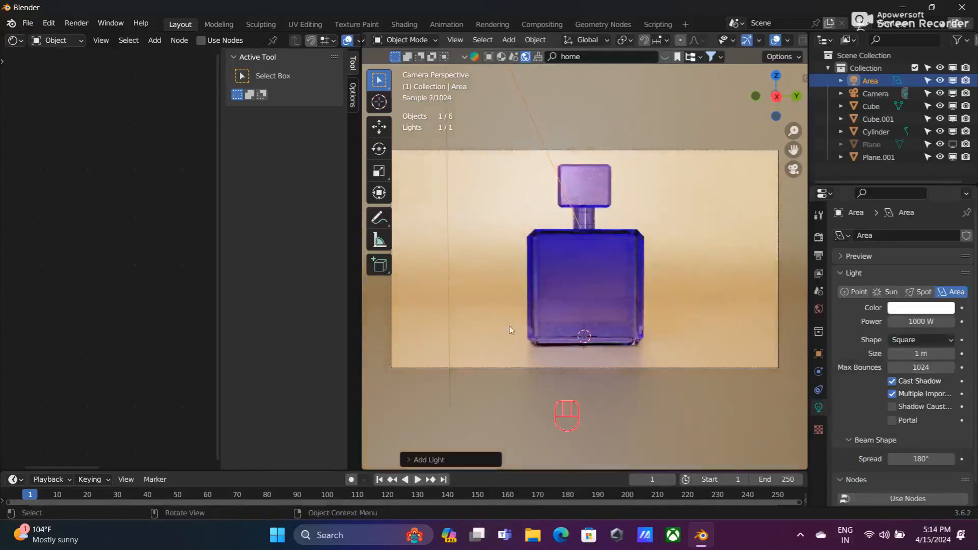
- Add a second area light to the scene
key("shift+a")
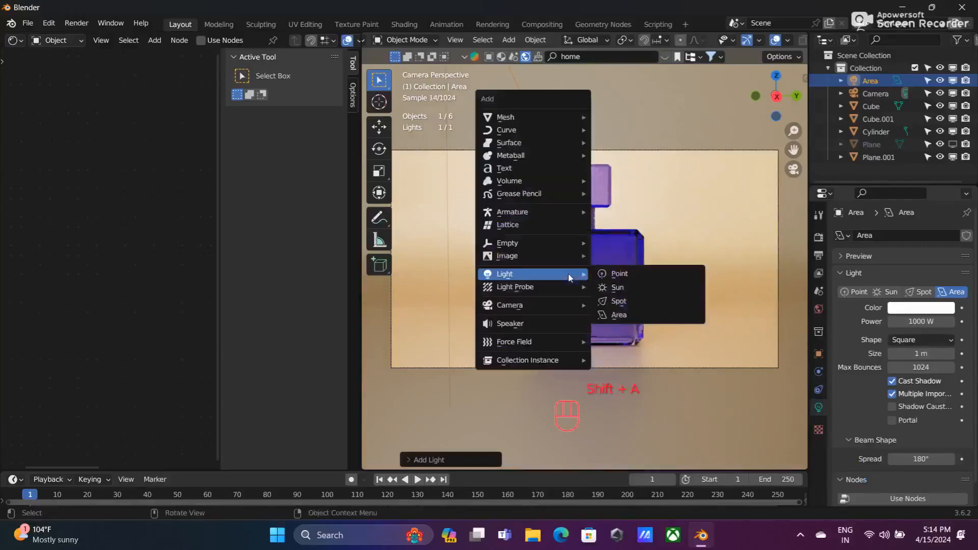
mouse_move(532, 276)
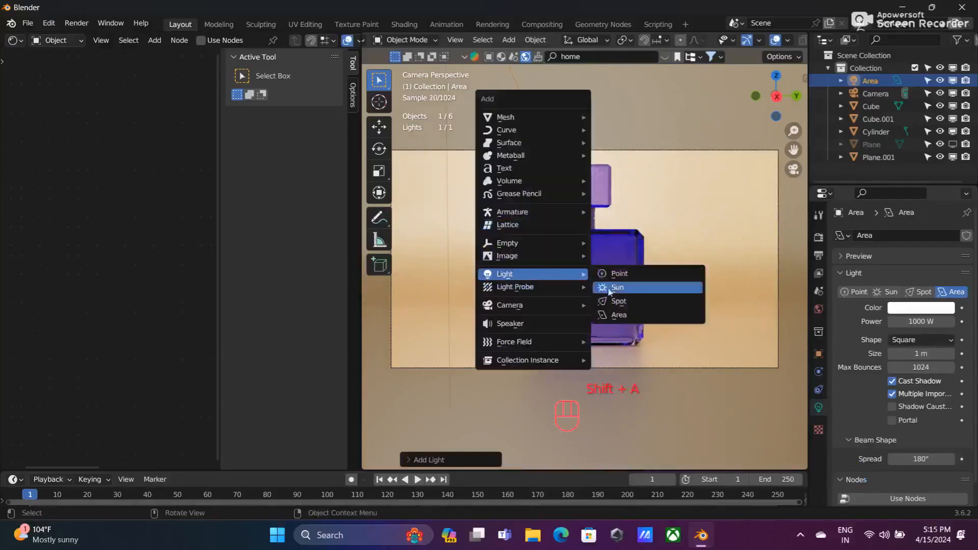
left_click(612, 315)
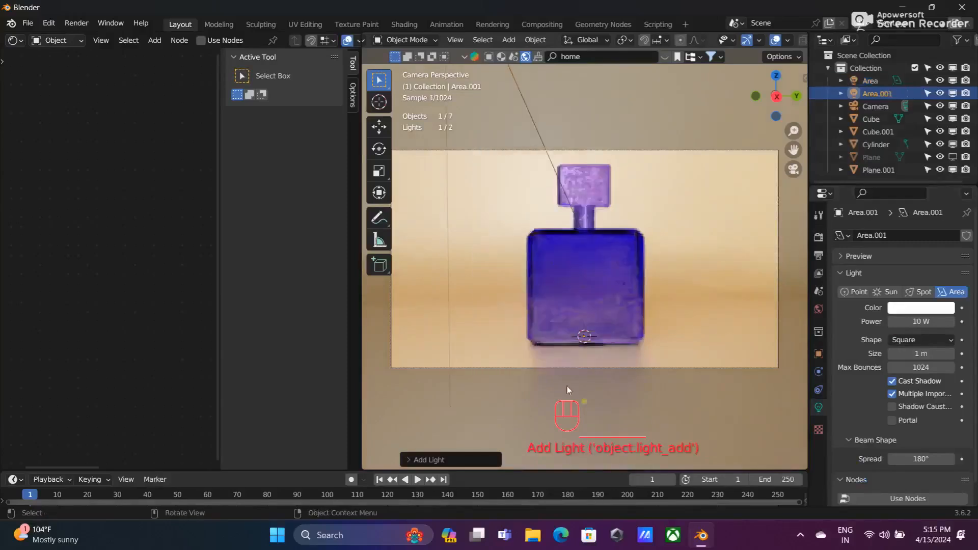
- Set the second area light's location to X -5.28 m, Y -3.88 m and Z 4.01 m
left_click(422, 460)
left_click(525, 391)
key("BackSpace")
type("-5.28")
key("Return")
left_click(527, 404)
type("-3")
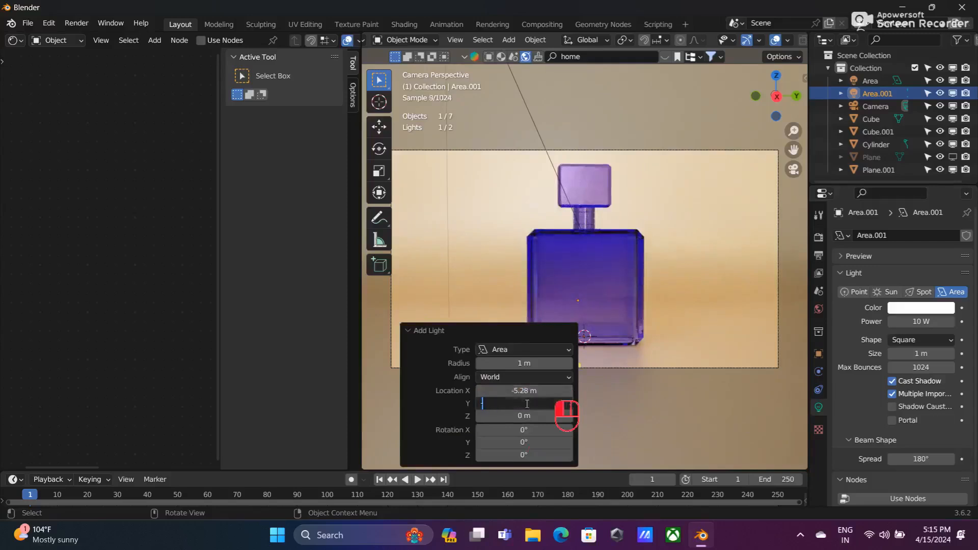
type(".88")
key("Return")
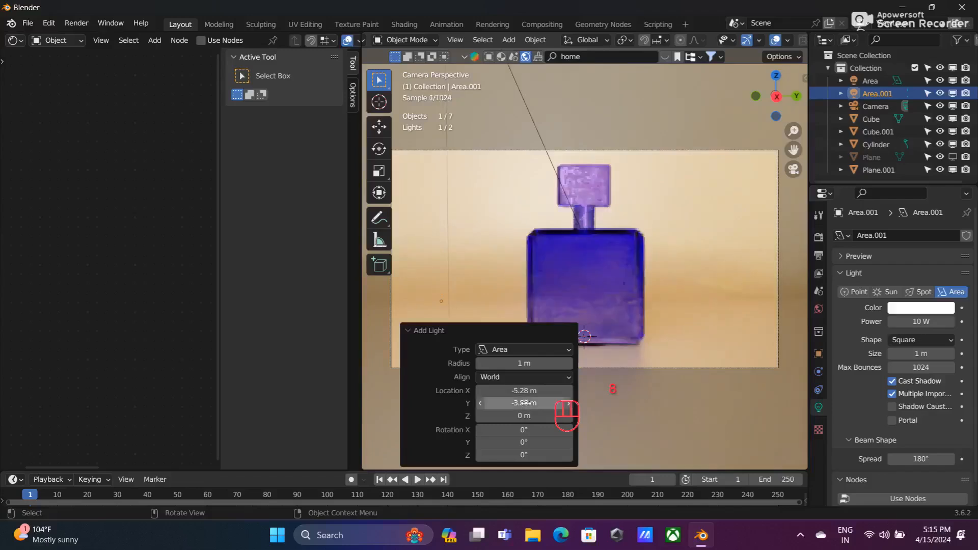
left_click(528, 416)
type("4.01")
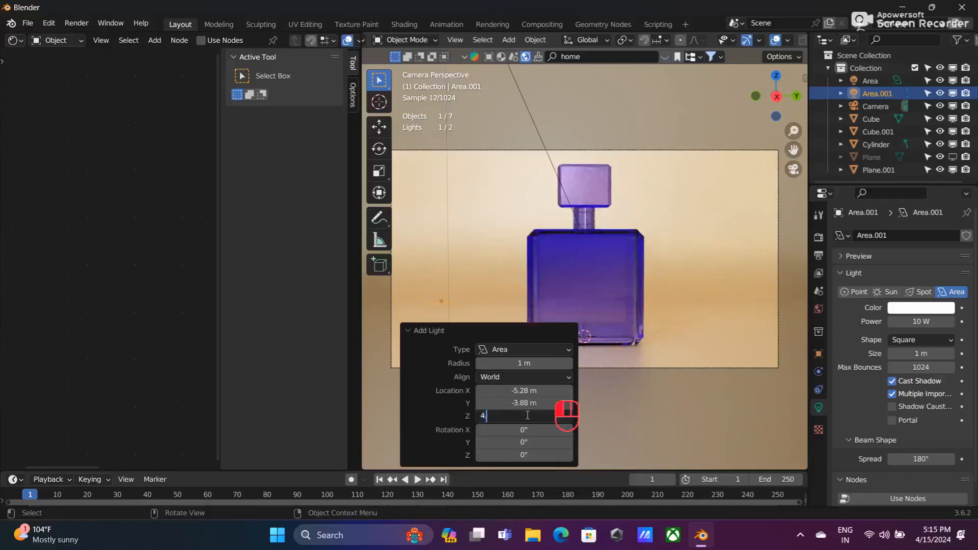
key("Return")
- Set the second area light's rotation to X 31.6°, Y -49.7° and Z 0.87°
left_click(519, 431)
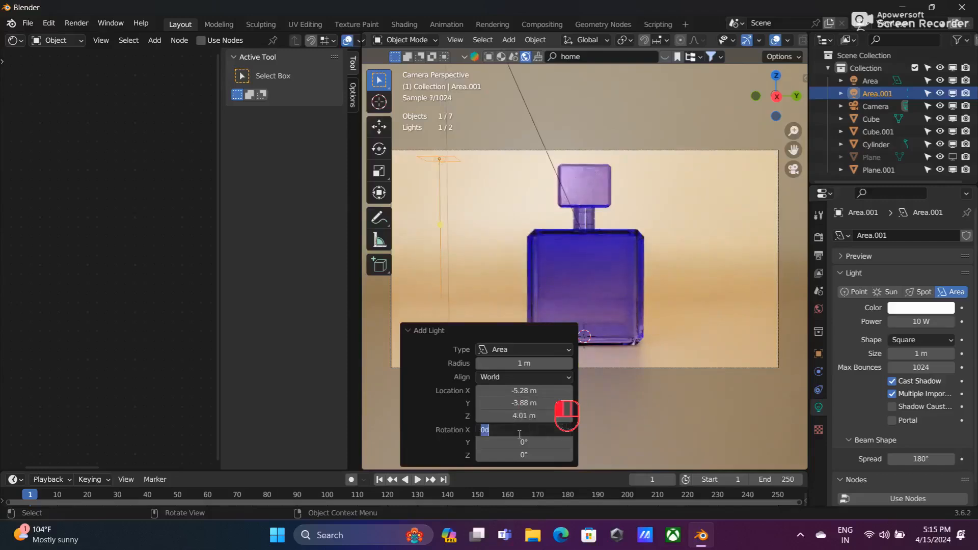
type("31.6")
key("Return")
left_click(517, 443)
key("BackSpace")
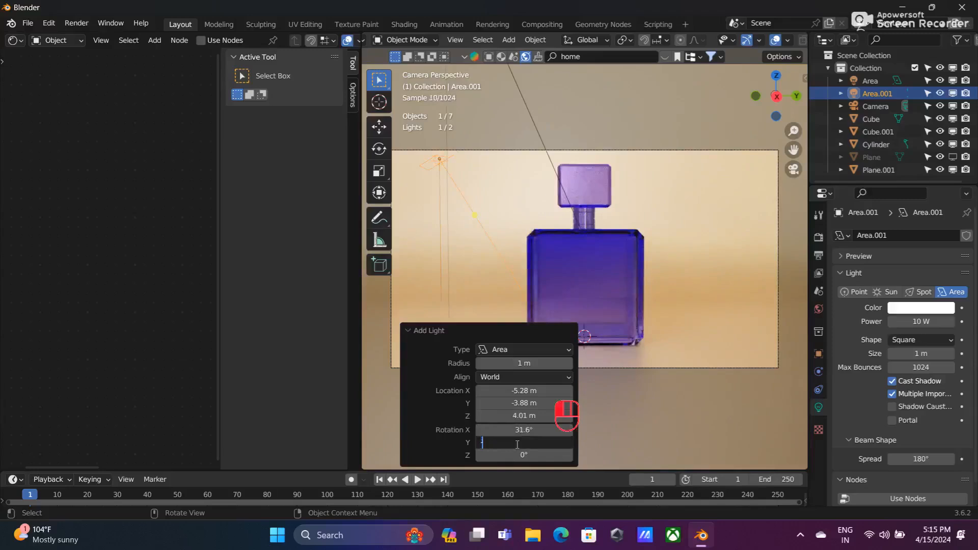
type("-49.7")
key("Return")
left_click(516, 454)
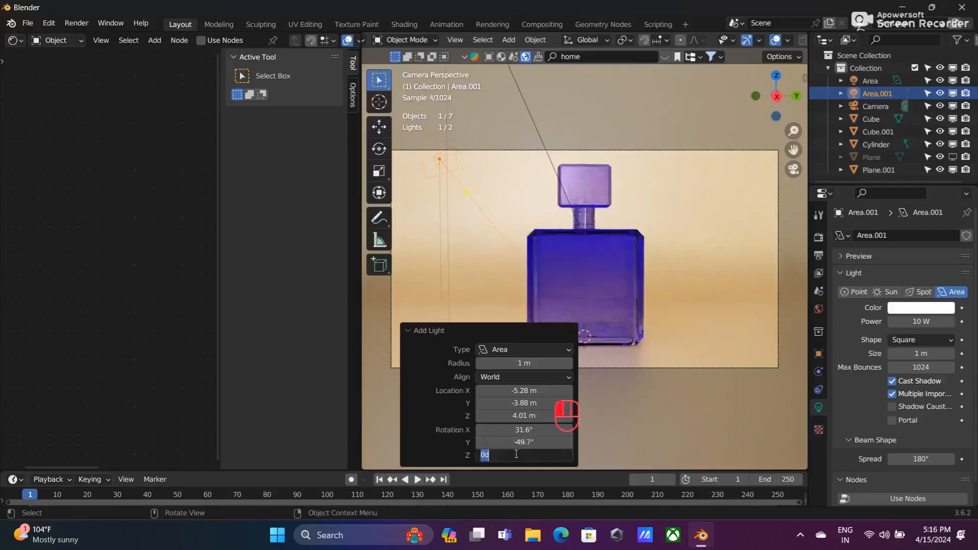
type("0.87")
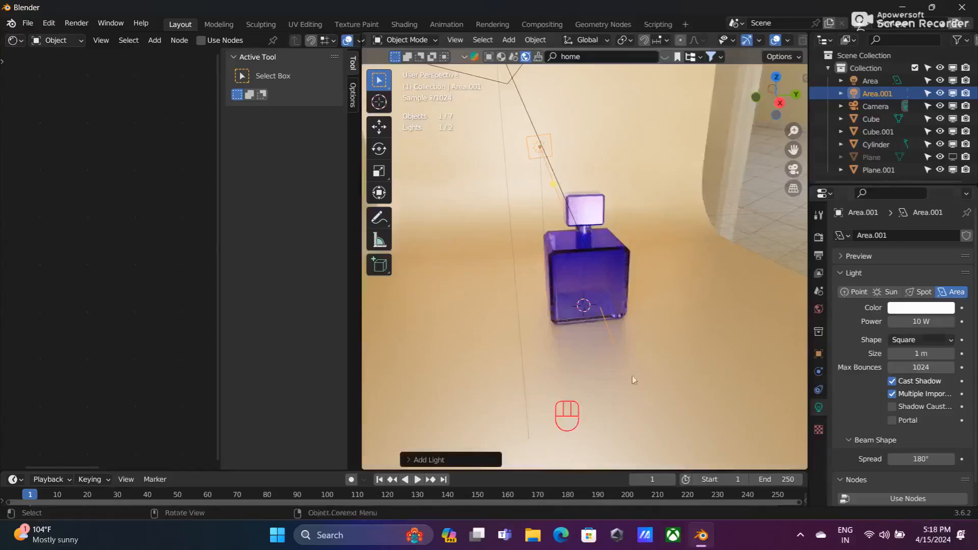
- Set the second area light's power to 1000 W
left_click(916, 323)
left_click(916, 322)
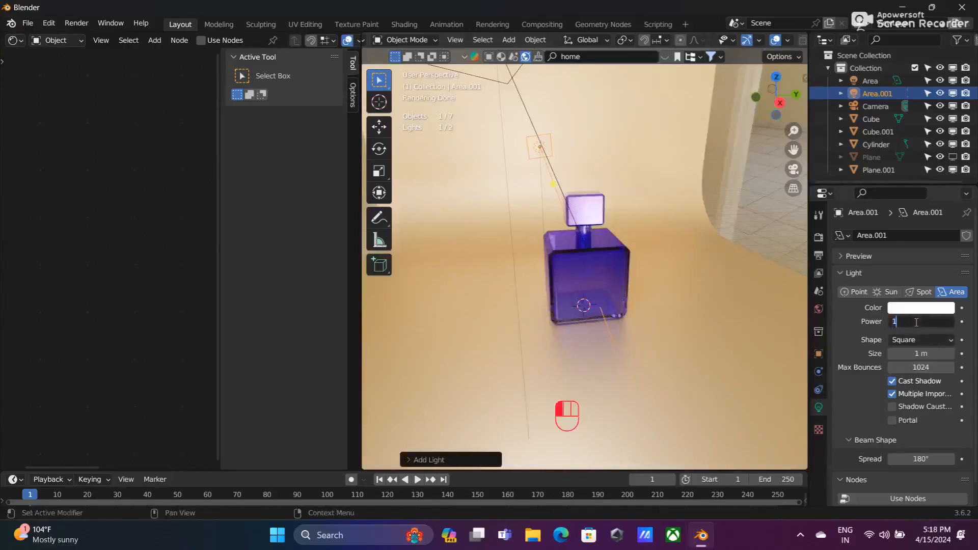
type("00")
key("Return")
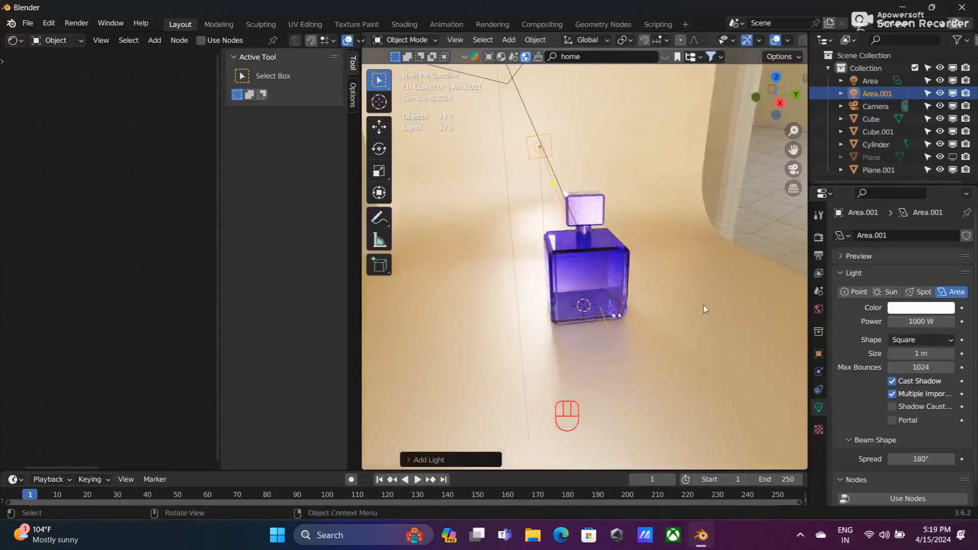
- Tint the second area light's colour pale blue while viewing the scene through the camera
key("KP_0")
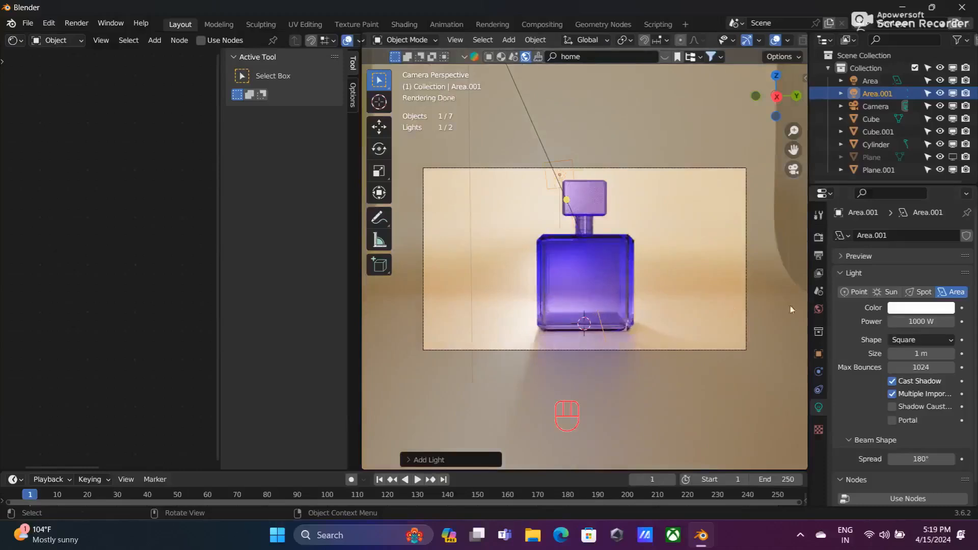
left_click(893, 308)
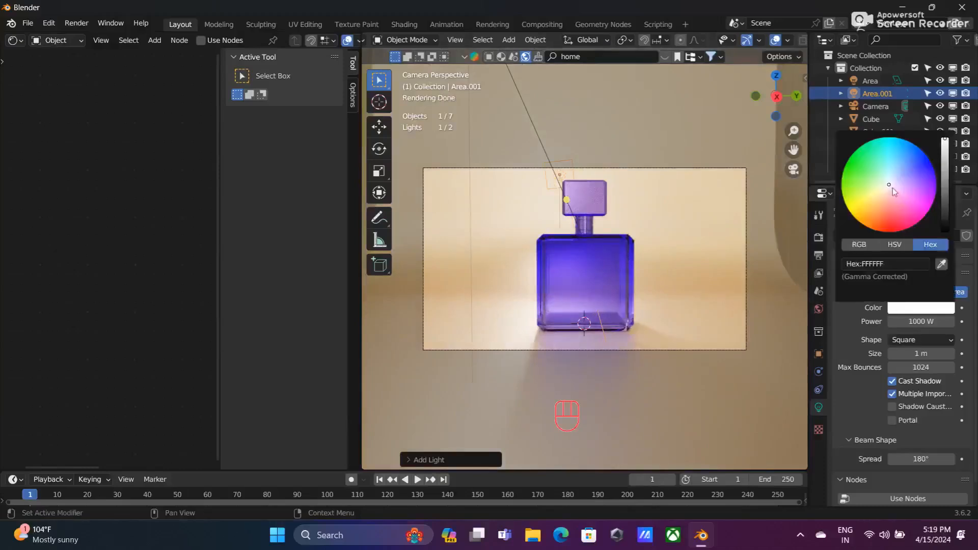
left_click_drag(891, 187, 892, 177)
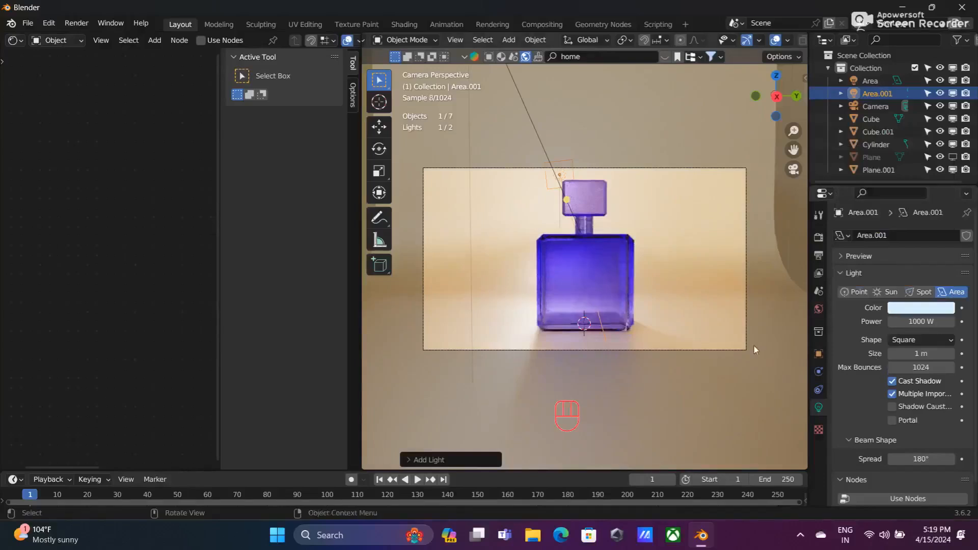
- Widen the node editor, show the bottle body's glass material, and space out its Material Output and Glass BSDF nodes
left_click_drag(360, 276, 477, 272)
left_click(607, 294)
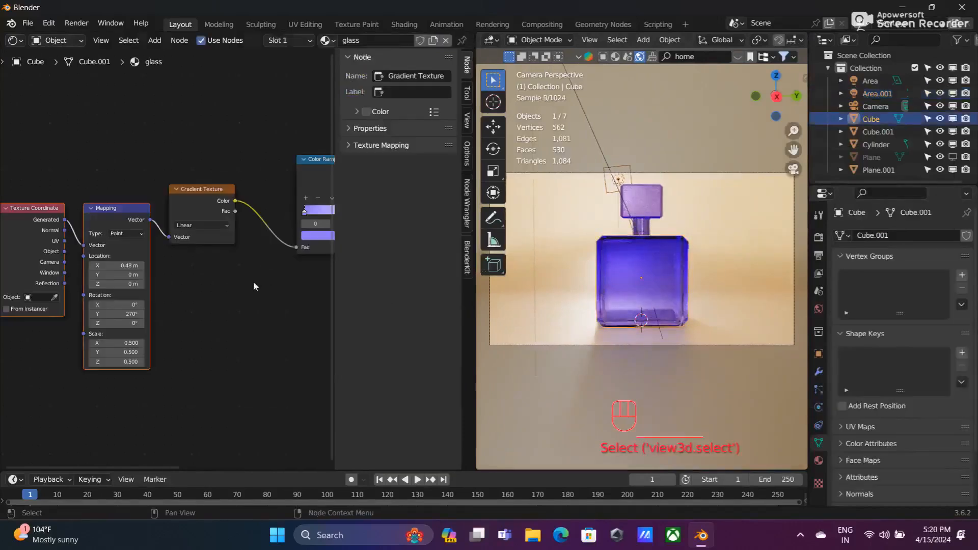
scroll(254, 286, "down", 1)
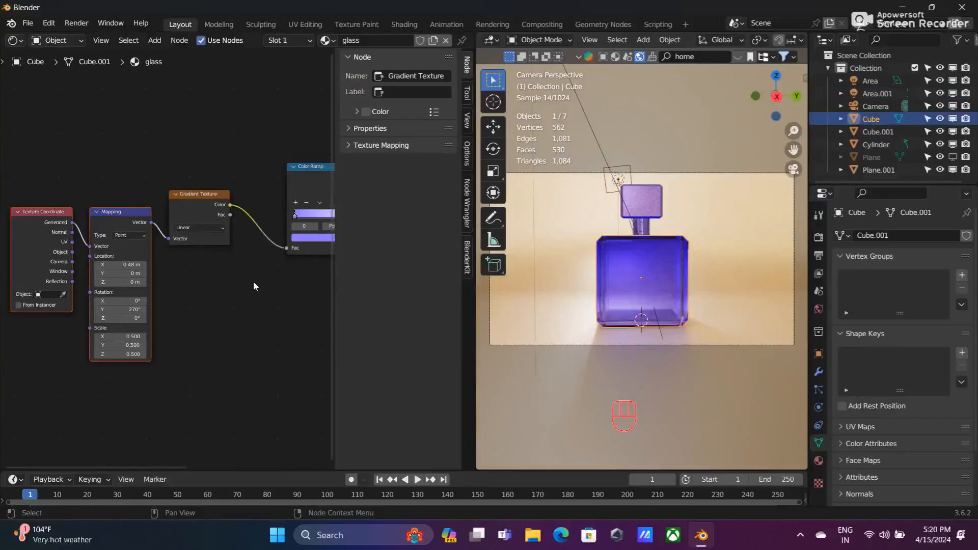
scroll(254, 286, "down", 1)
middle_click_drag(251, 282, 75, 297)
middle_click_drag(265, 308, 158, 321)
left_click(225, 247)
left_click_drag(225, 247, 310, 249)
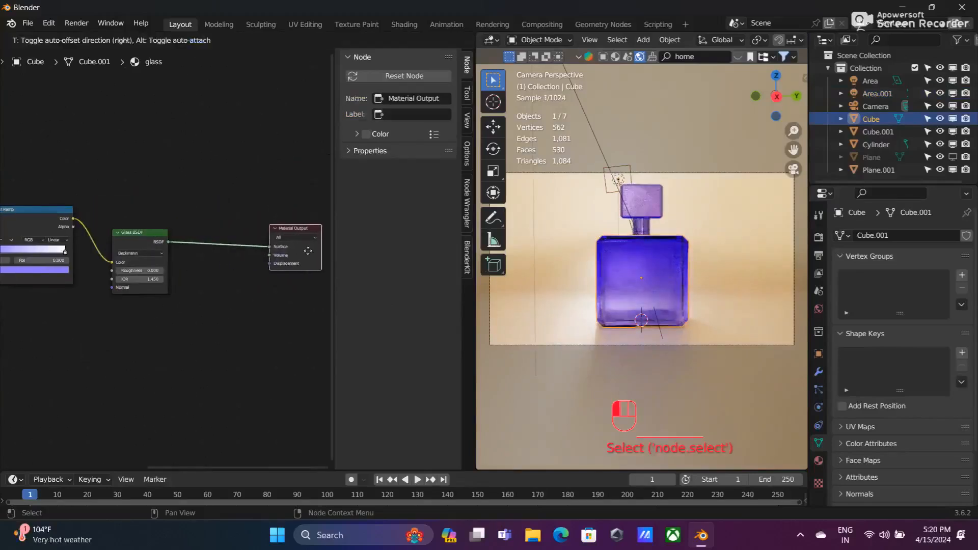
mouse_move(131, 234)
left_mouse_down()
mouse_move(136, 178)
mouse_move(131, 250)
left_mouse_up()
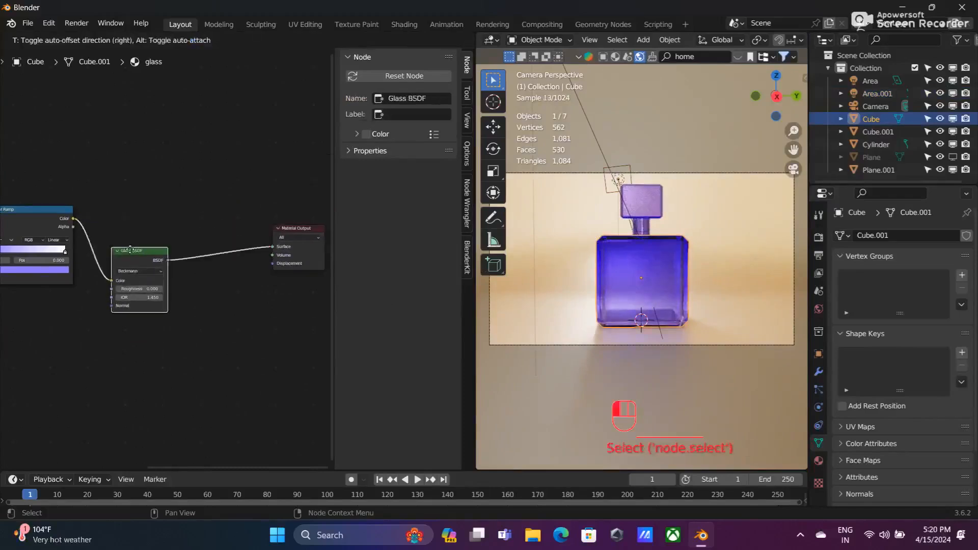
- Add a Diffuse BSDF node above the Glass BSDF in the glass material
key("shift+a")
left_click(156, 173)
type("dif")
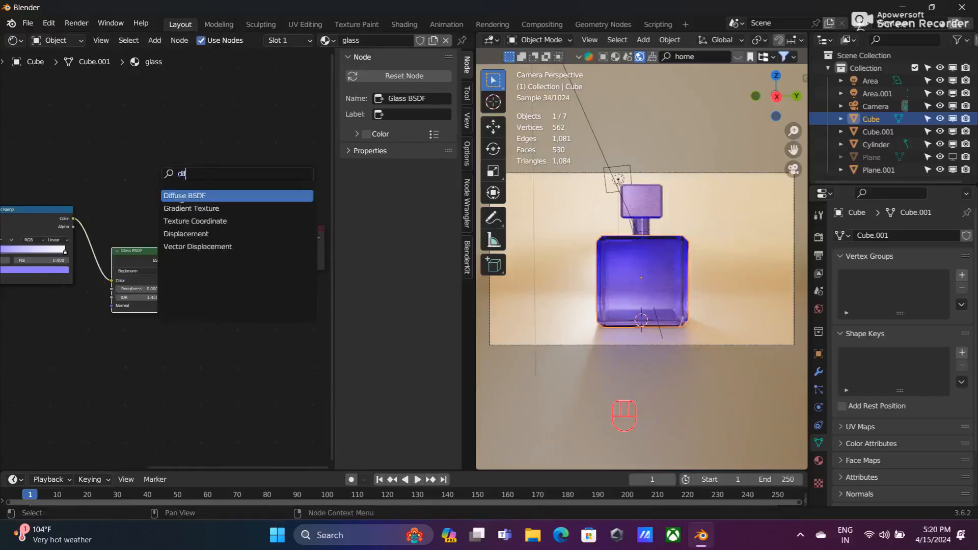
left_click(182, 196)
left_click(167, 176)
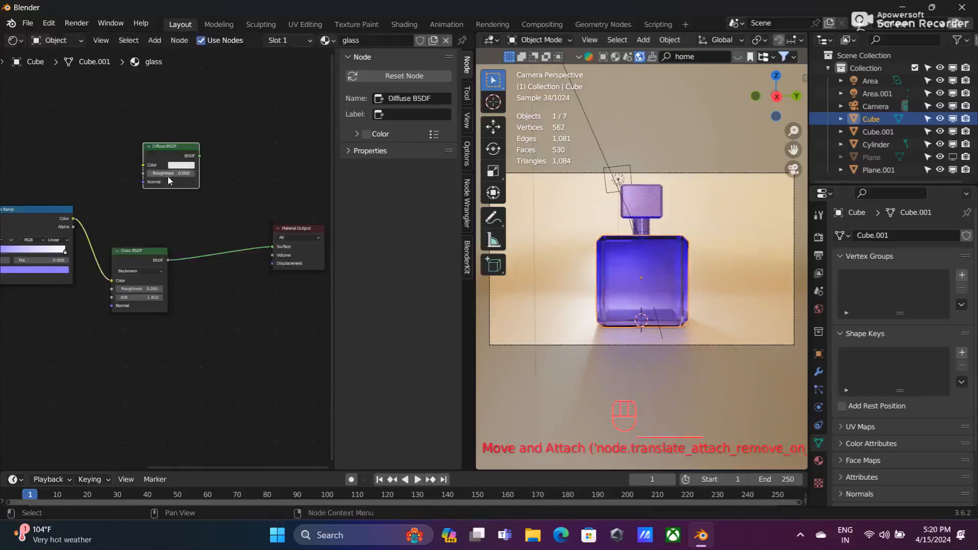
- Add a Mix Shader node above the Material Output and connect the Diffuse BSDF to its second Shader input
key("shift+a")
left_click(226, 199)
type("mix")
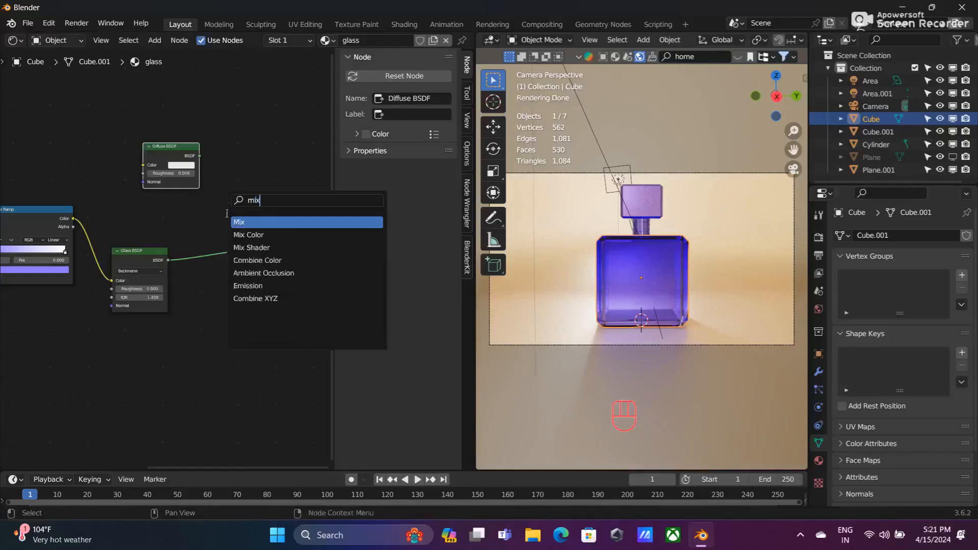
left_click(247, 247)
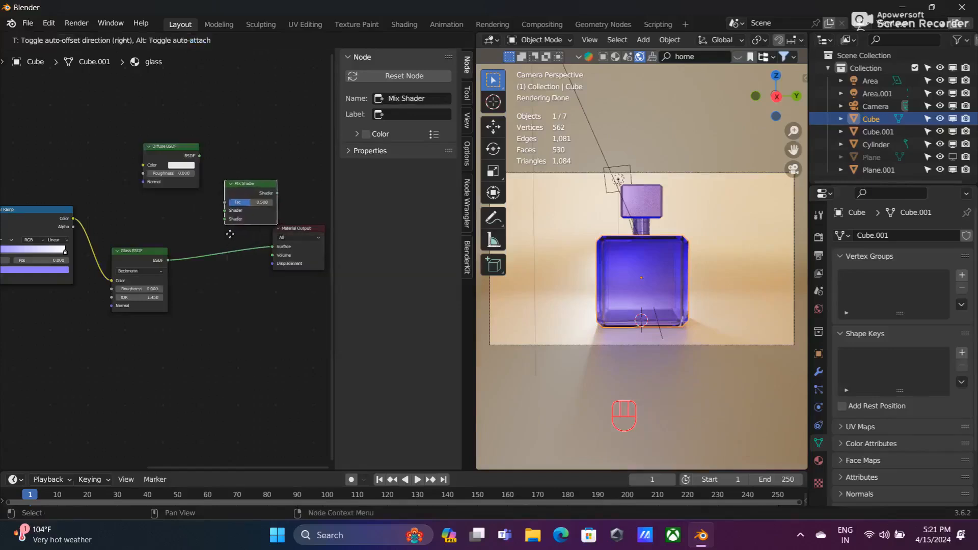
left_click(236, 223)
left_click_drag(300, 257, 290, 291)
left_click_drag(273, 209, 290, 230)
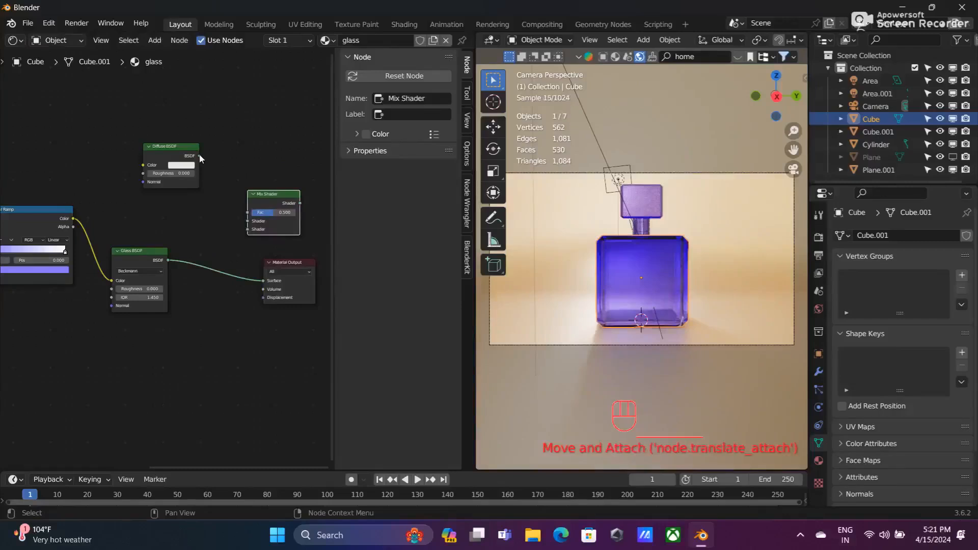
left_click_drag(198, 156, 243, 230)
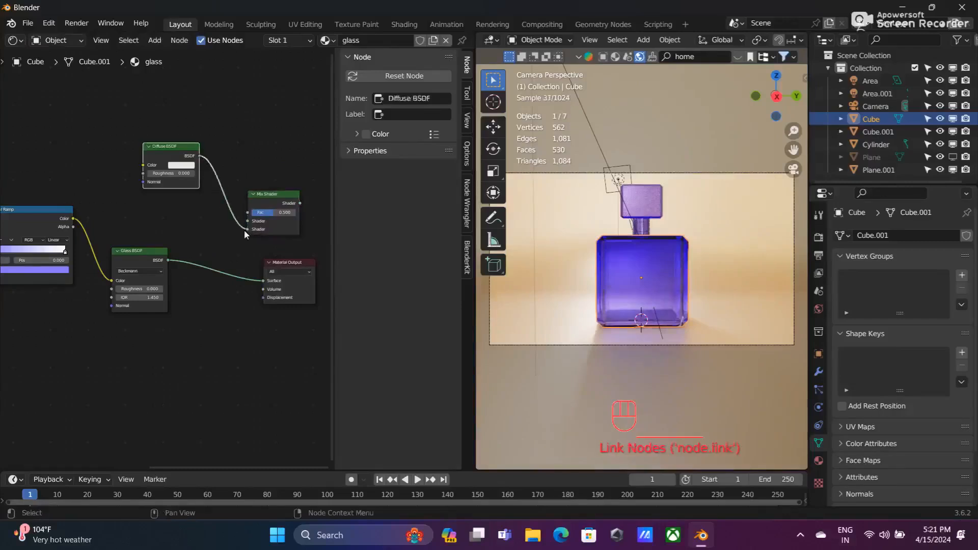
- Add an Image Texture node above the Diffuse BSDF and connect its Color output to the Mix Shader's Fac input
scroll(244, 144, "down", 1)
middle_click_drag(244, 144, 224, 266)
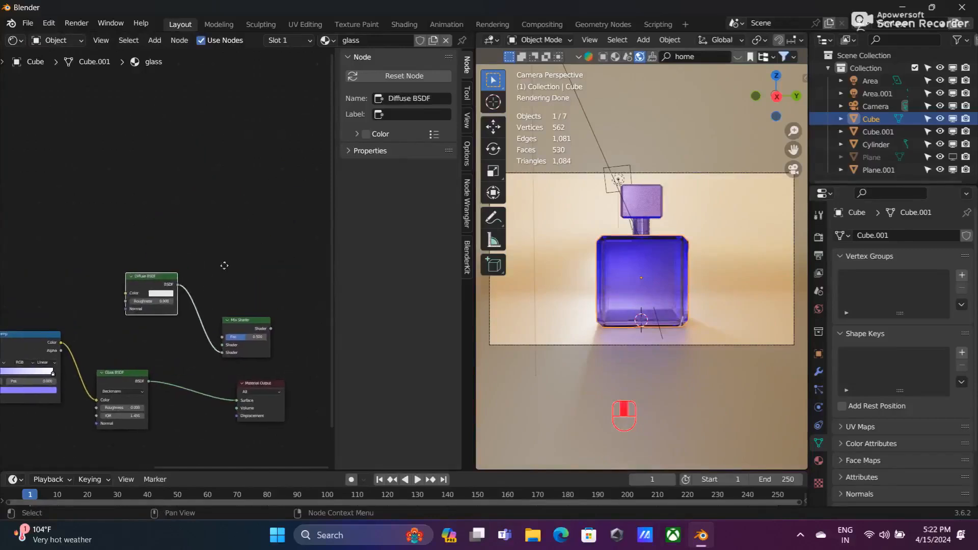
key("shift+a")
left_click(175, 195)
type("image")
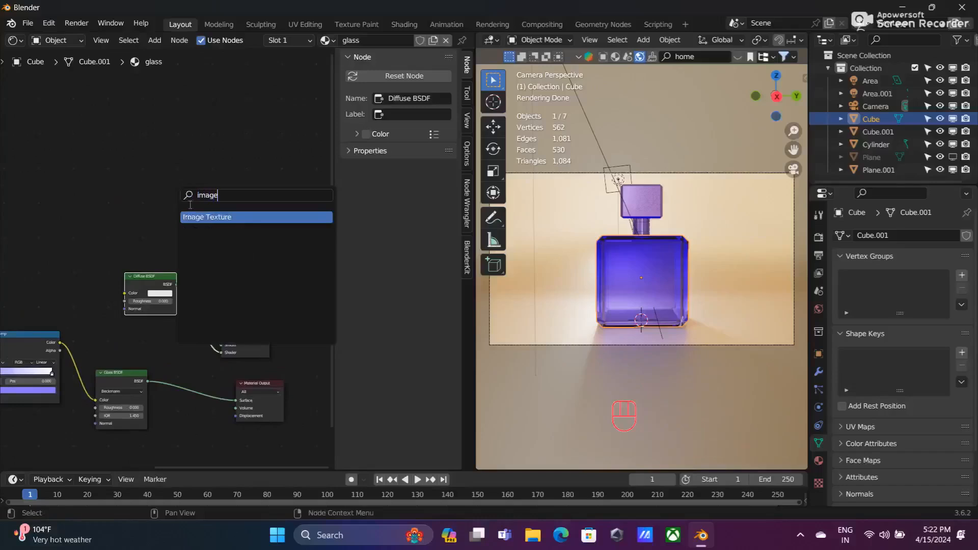
key("Return")
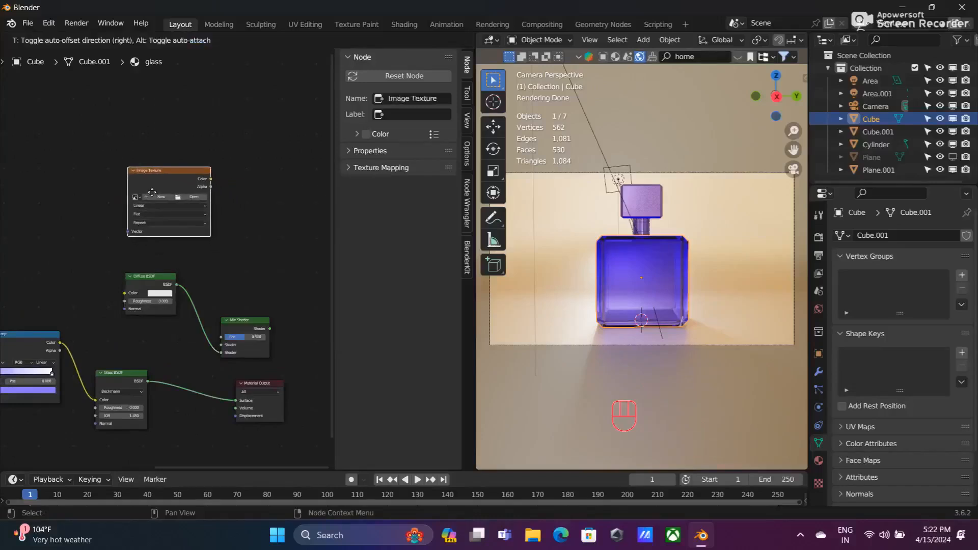
left_click(147, 197)
left_click_drag(203, 182, 220, 337)
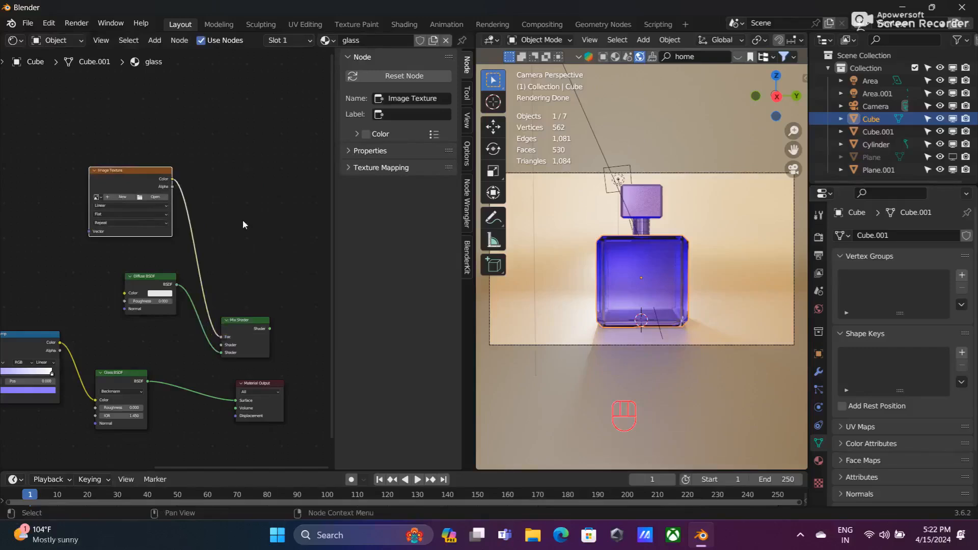
- Load royal perfume.png from the Videos folder into the Image Texture node
left_click(155, 197)
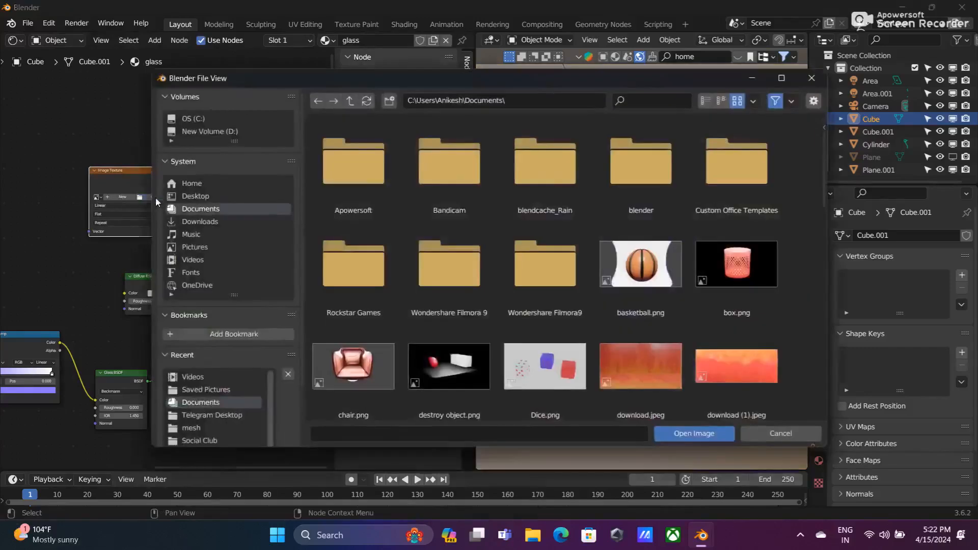
left_click(205, 222)
scroll(550, 344, "down", 15)
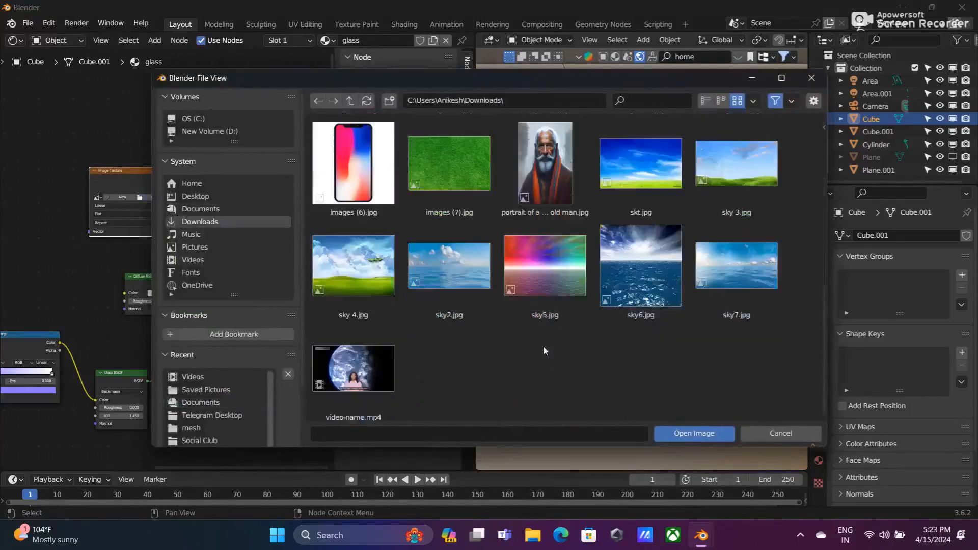
scroll(463, 321, "up", 3)
left_click(209, 259)
scroll(593, 350, "down", 4)
scroll(593, 351, "down", 10)
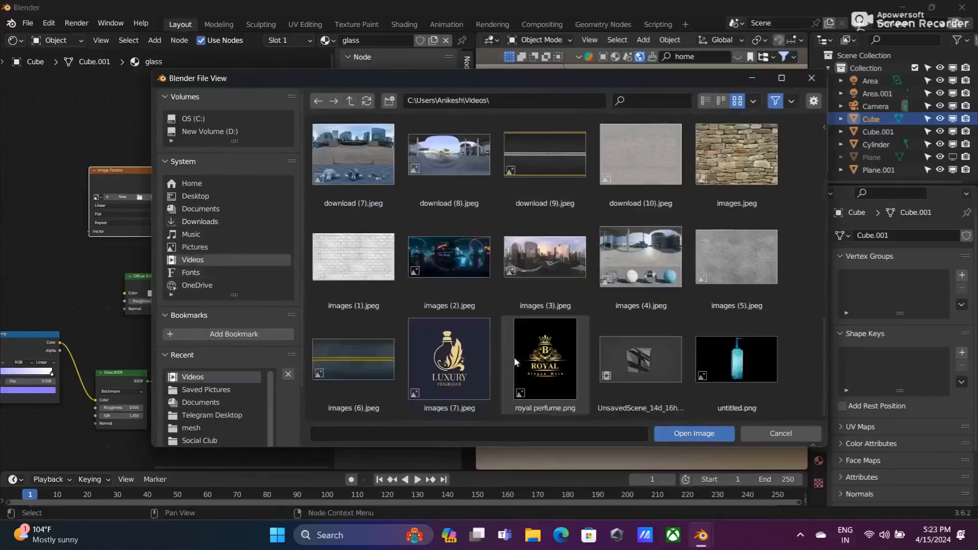
left_click(545, 364)
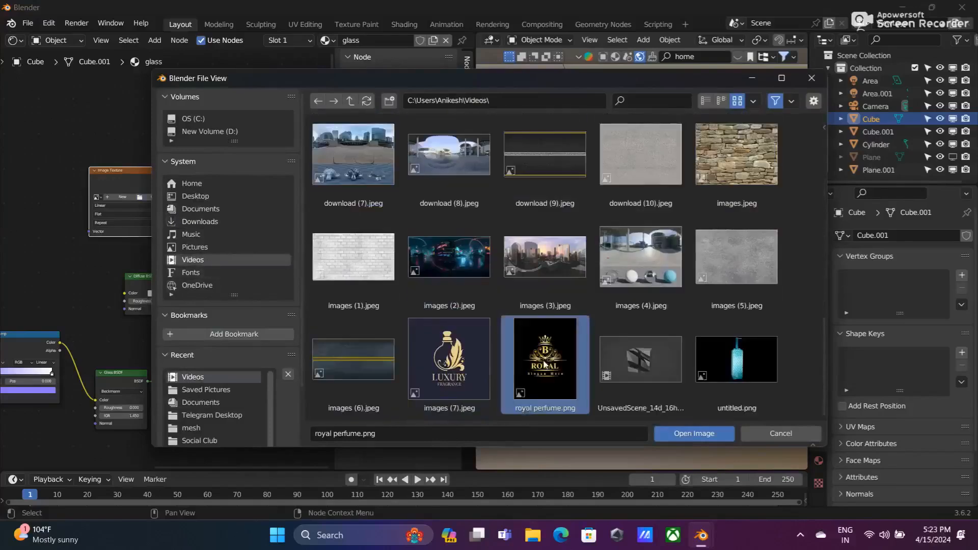
left_click(688, 438)
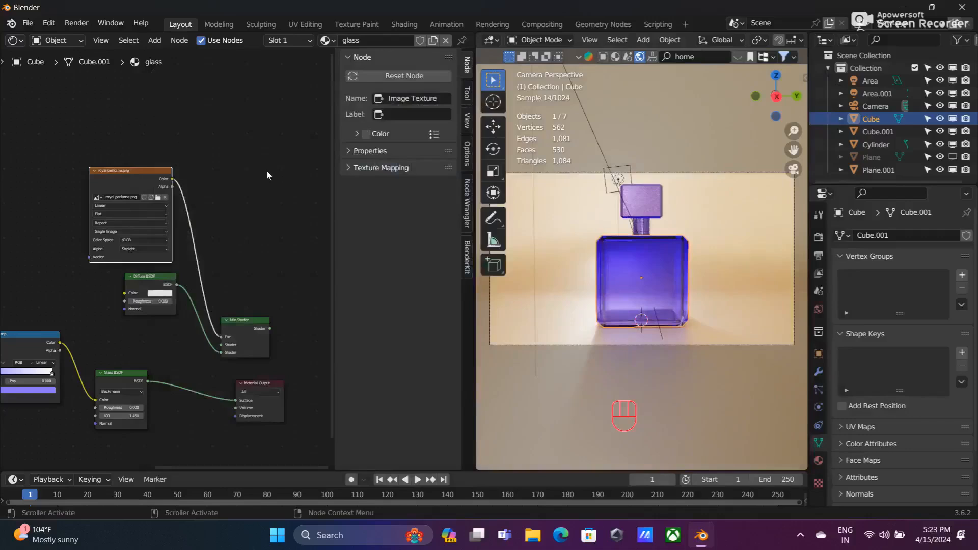
- Move the Image Texture and Diffuse BSDF nodes apart and set the image's extension mode to Clip
left_click_drag(107, 169, 102, 136)
left_click_drag(145, 283, 82, 278)
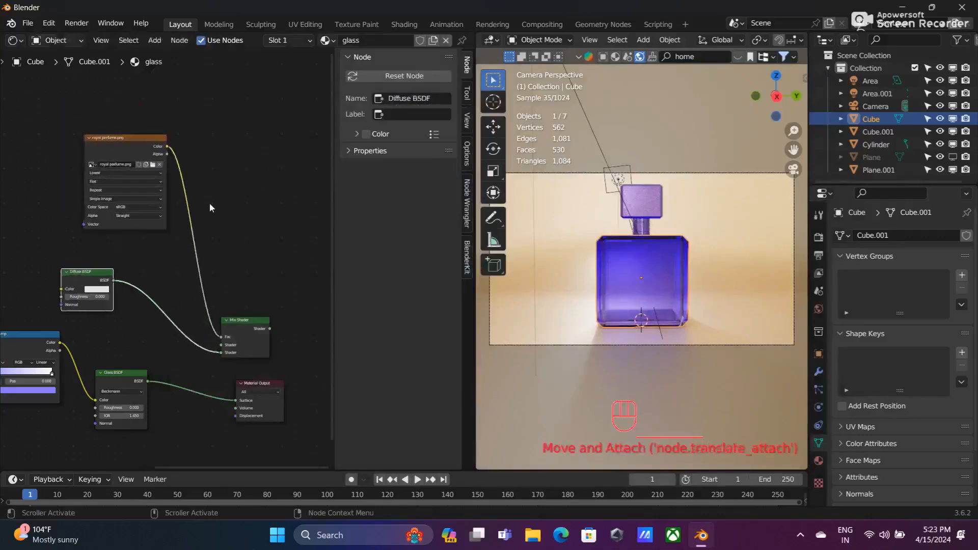
left_click(145, 194)
left_click(107, 207)
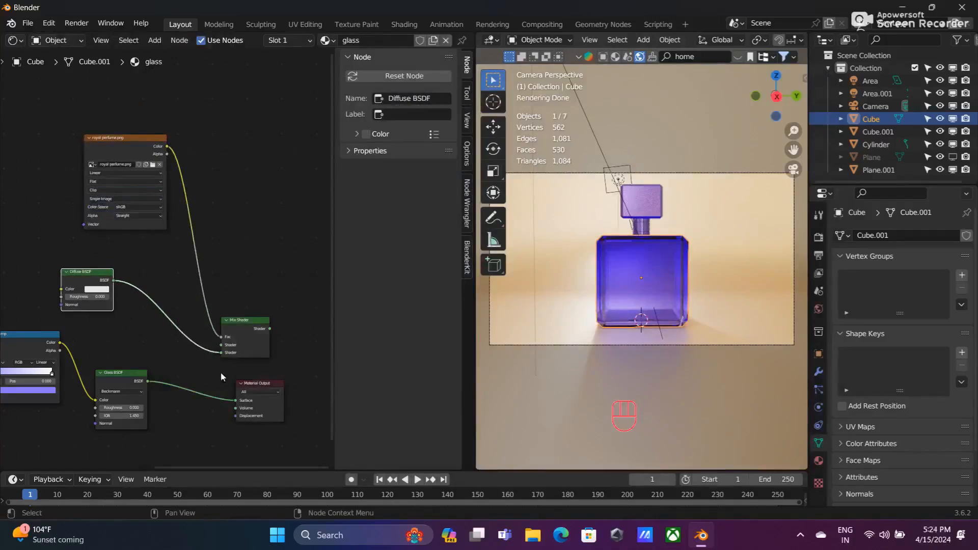
- Connect the Glass BSDF to the Mix Shader's first Shader input and the Mix Shader to the Material Output's Surface
left_click_drag(236, 403, 218, 347)
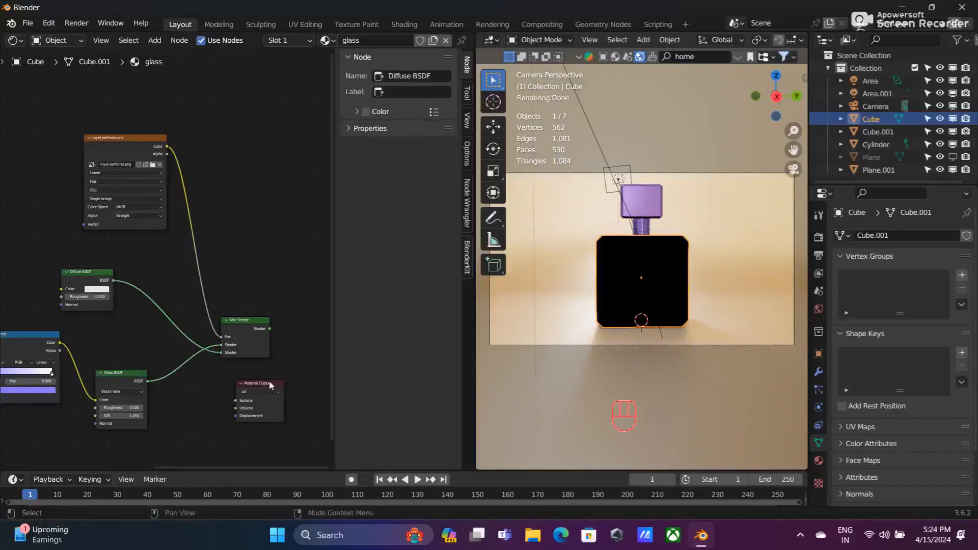
left_click_drag(270, 381, 225, 367)
left_click_drag(146, 333, 188, 389)
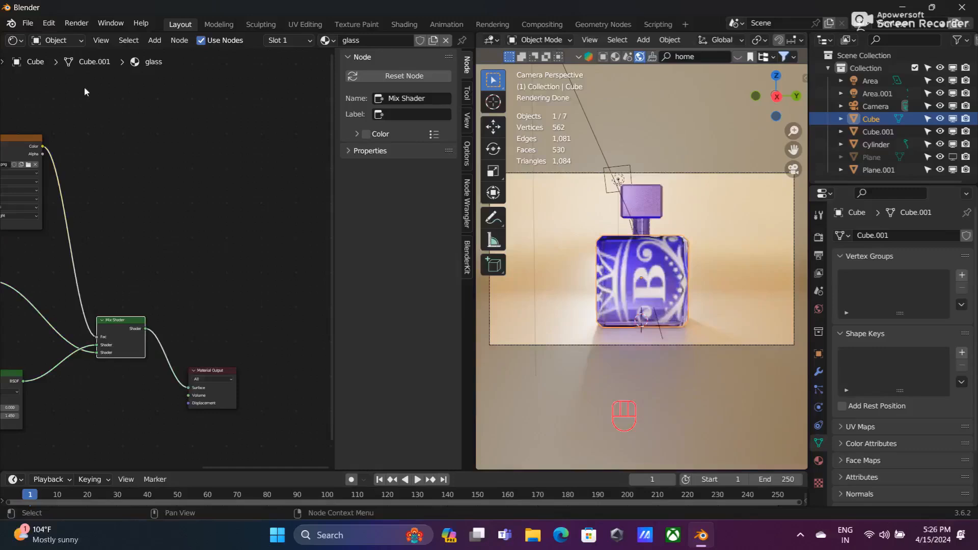
- Replace the node editor with the UV Editor and unwrap all of the bottle body's faces in Edit Mode
left_click(14, 41)
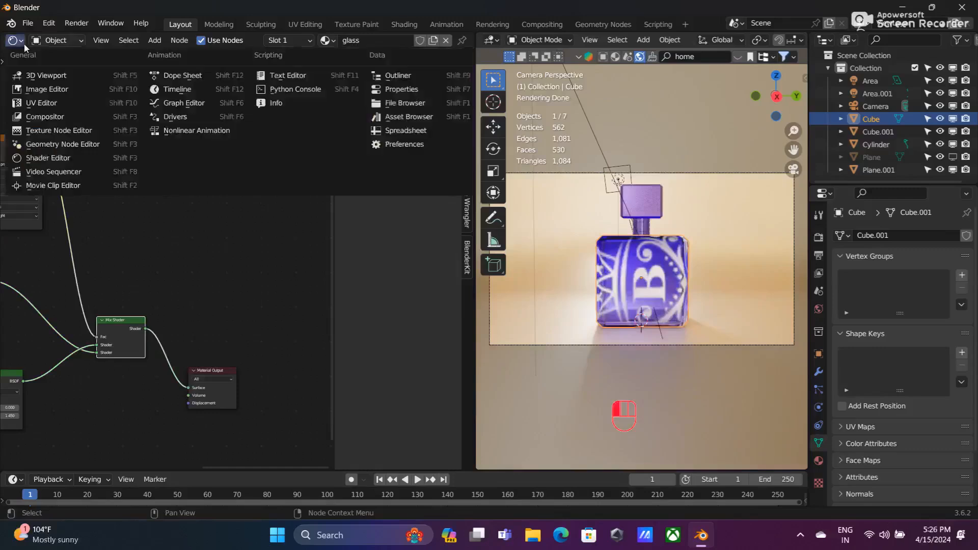
left_click(44, 103)
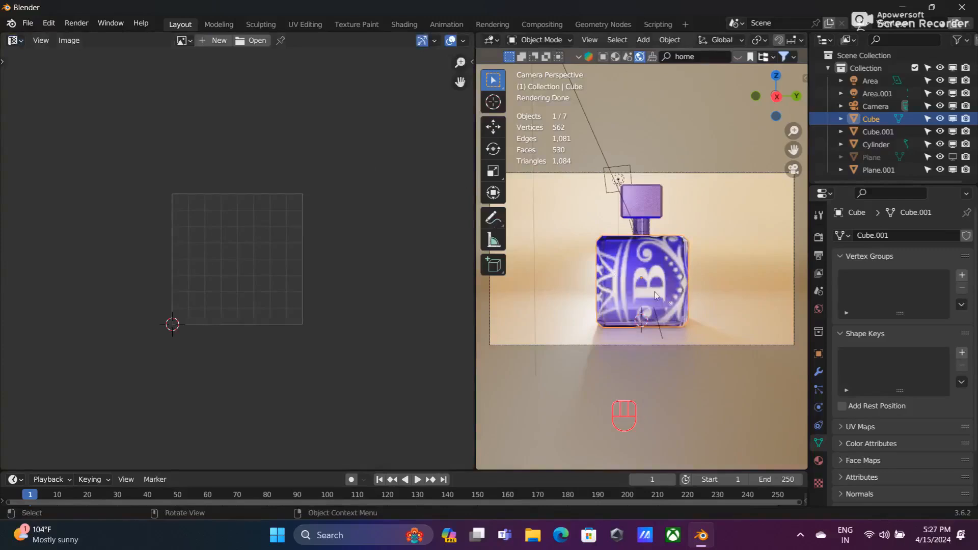
key("Tab")
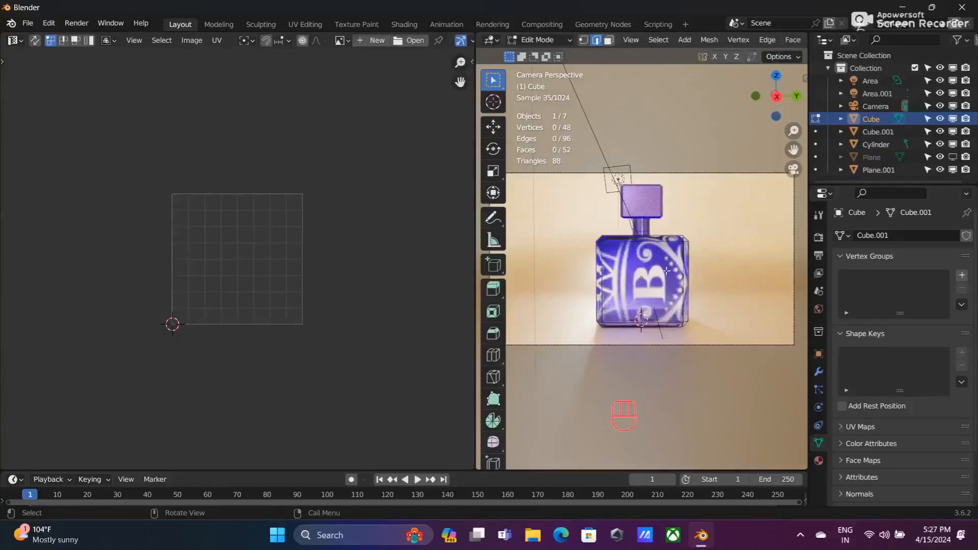
key("ctrl")
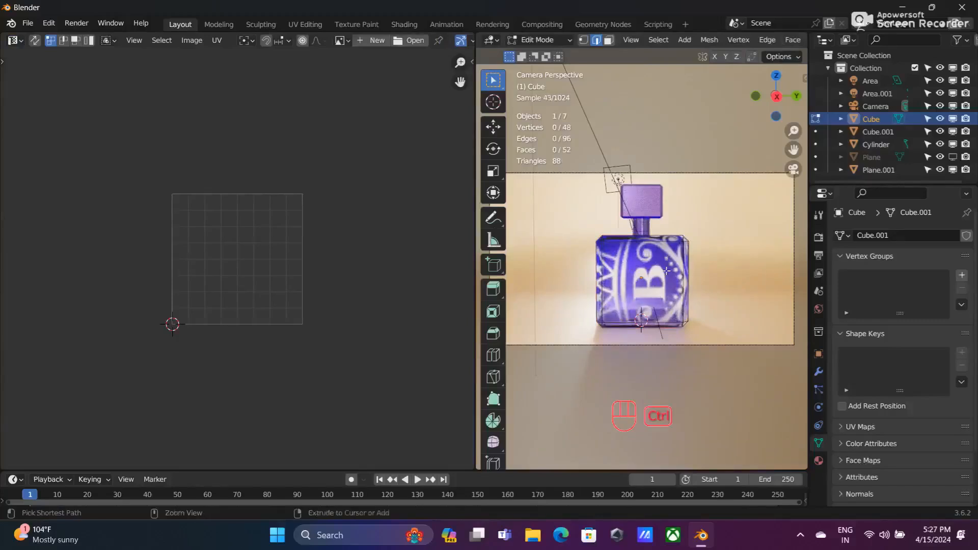
key("ctrl+i")
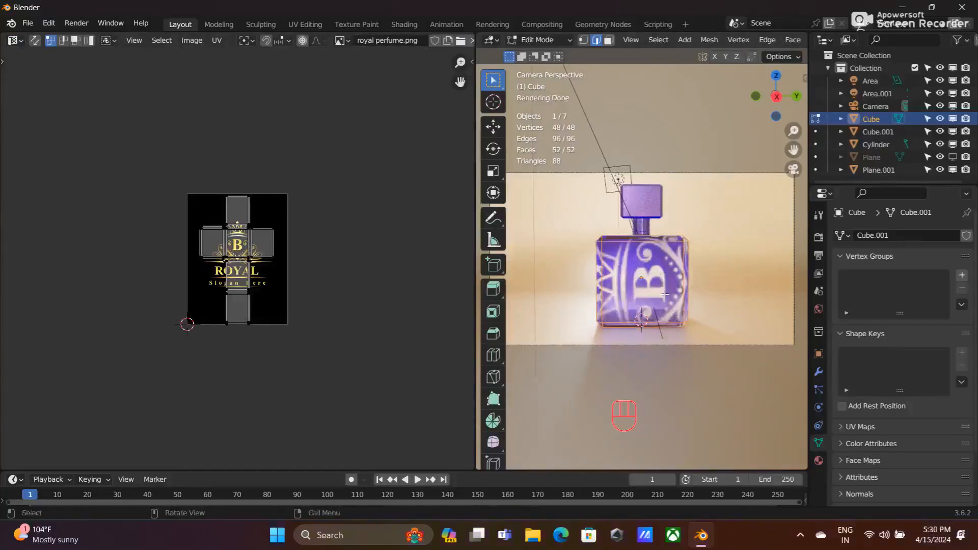
key("u")
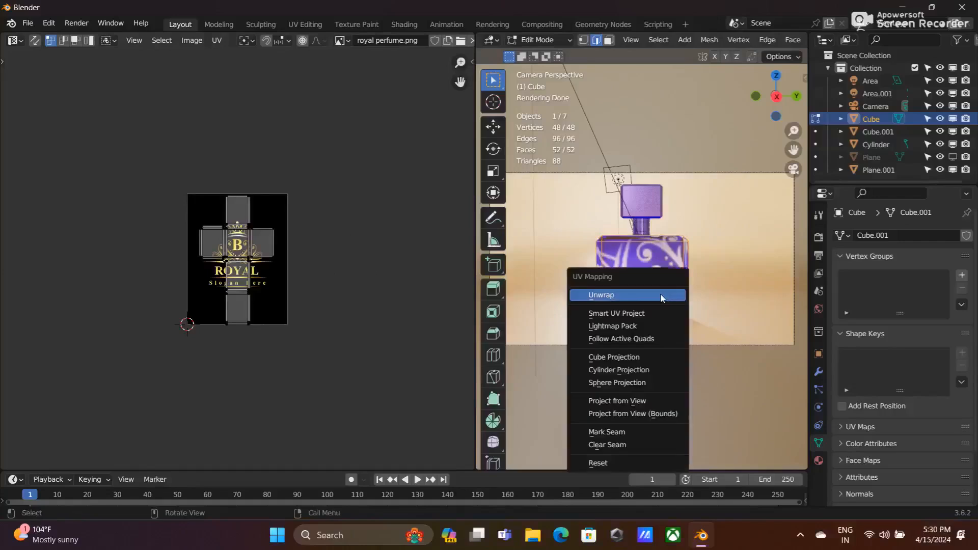
left_click(662, 296)
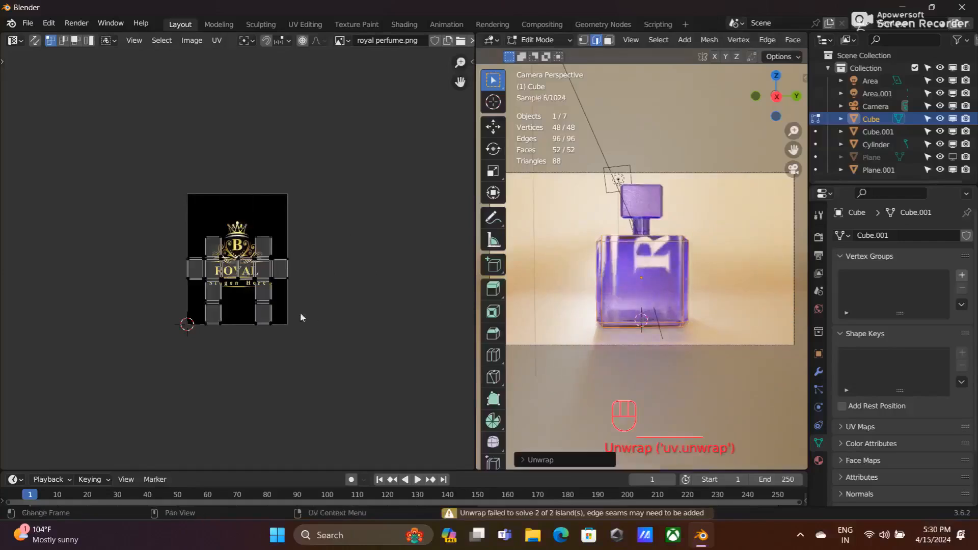
- Rotate the bottle body's whole UV layout clockwise by a quarter turn and move it up over the logo image
key("r")
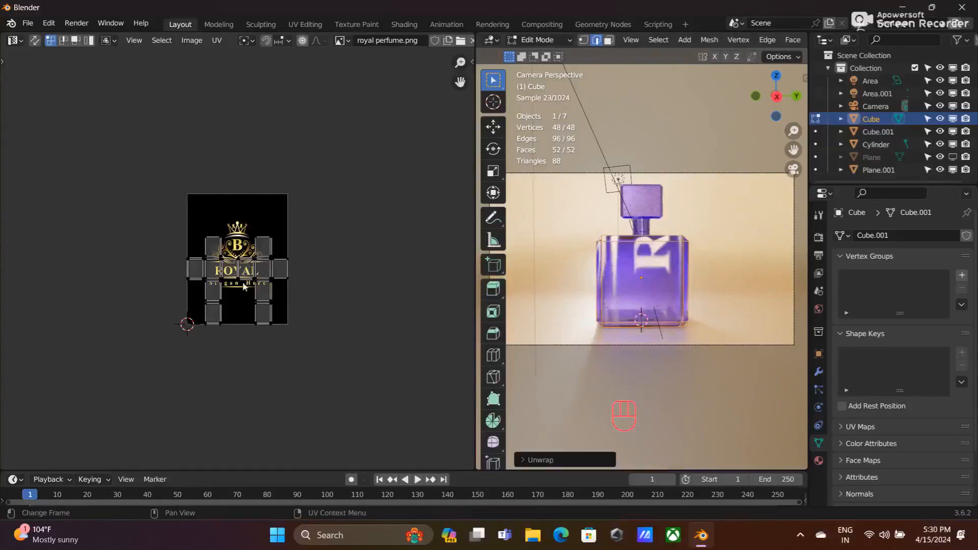
key("a")
key("r")
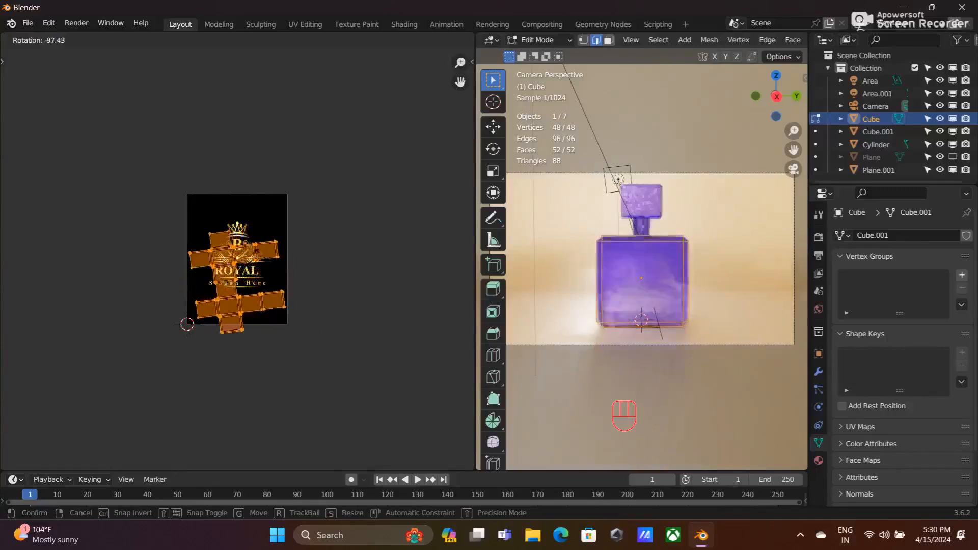
left_click(263, 251)
key("g")
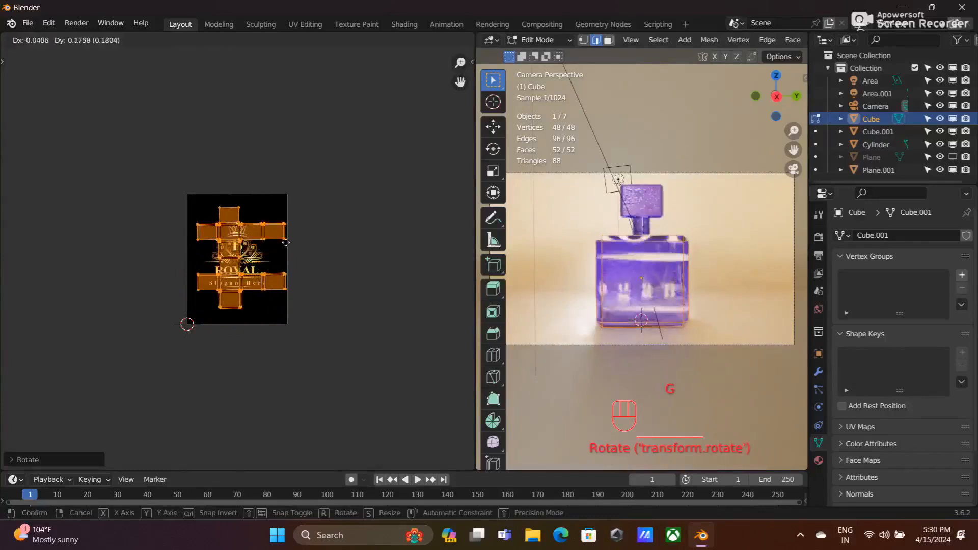
left_click(287, 242)
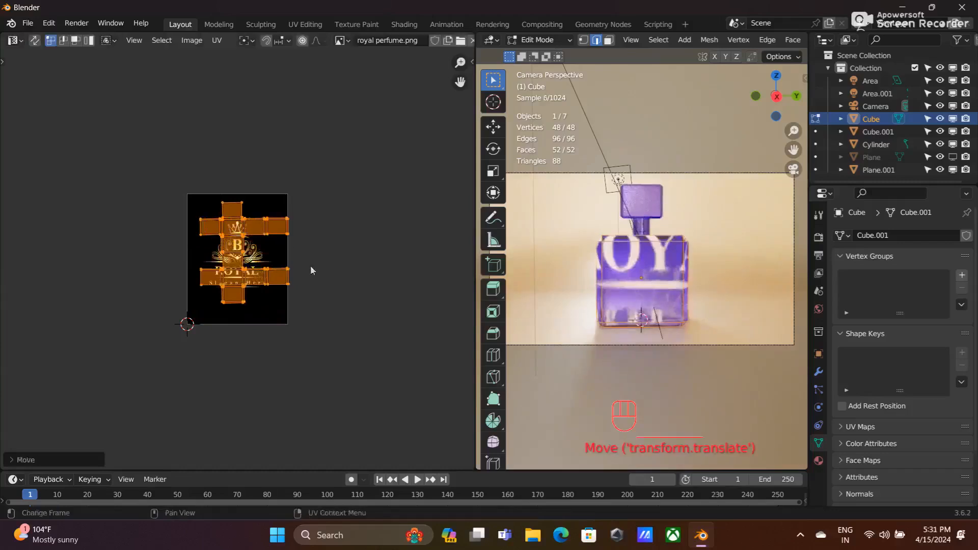
- Scale the UV layout up by about 1.5 times, enlarge it once more, and shift it until ROYAL spans the bottle's front
key("s")
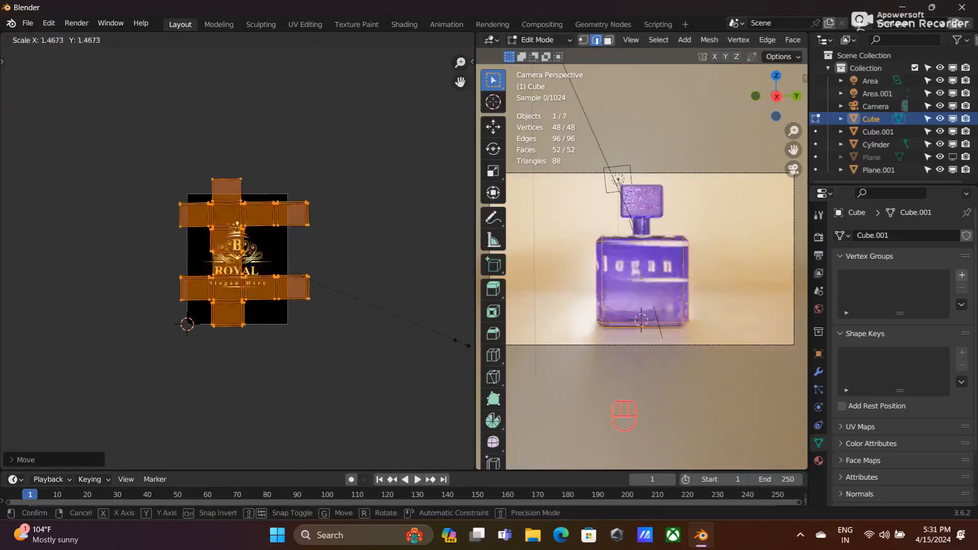
left_click(466, 345)
key("g")
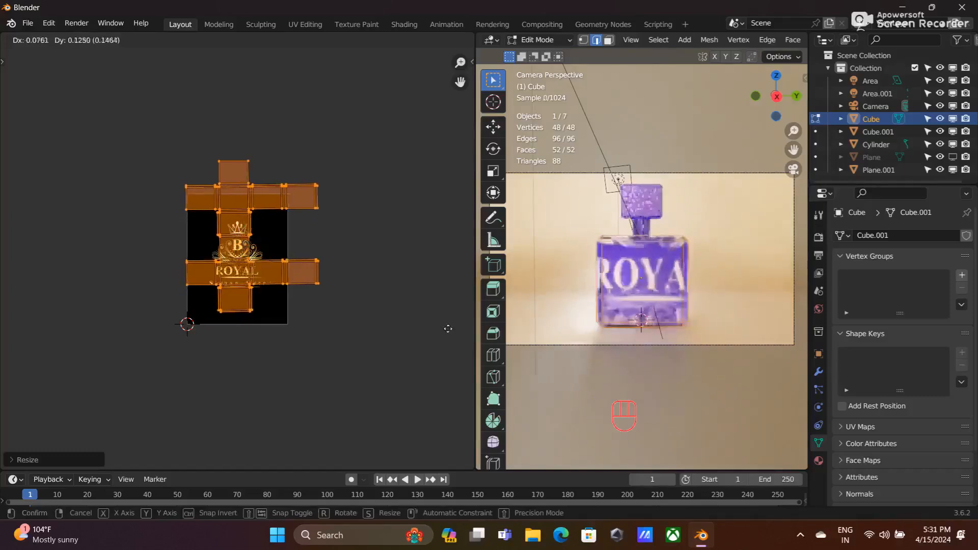
left_click(448, 329)
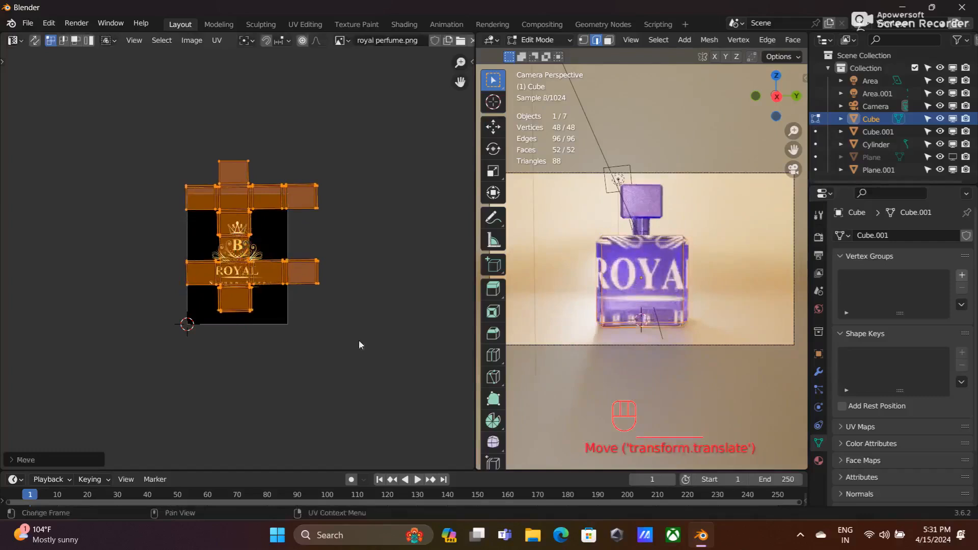
key("s")
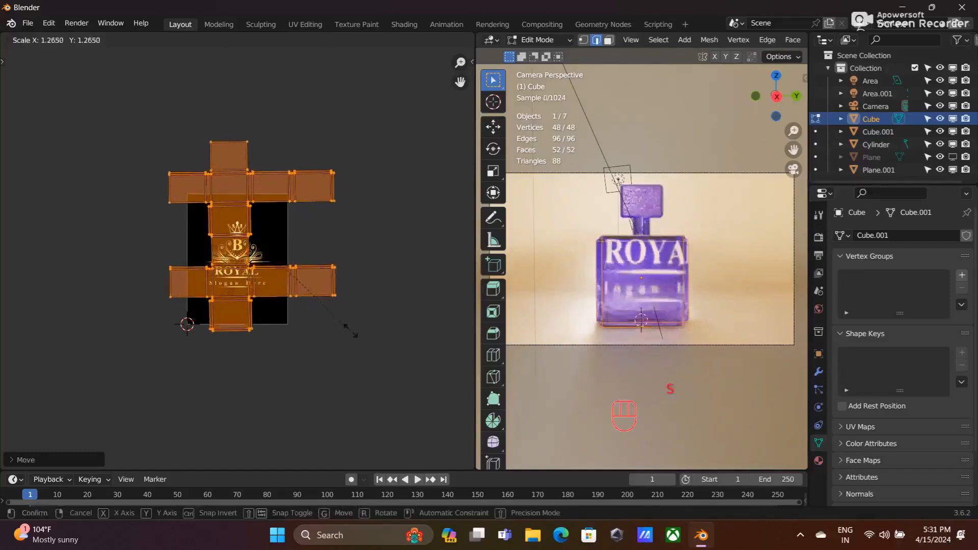
left_click(361, 332)
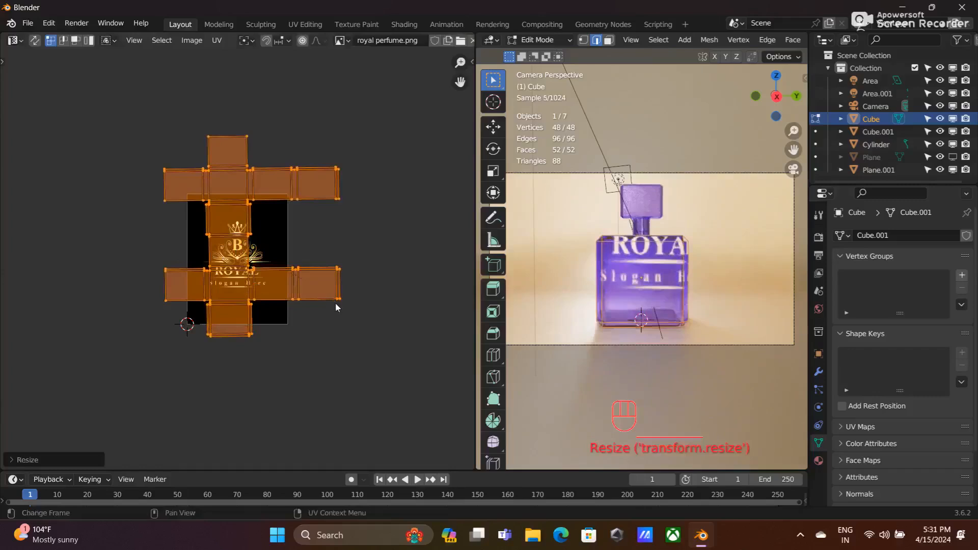
key("g")
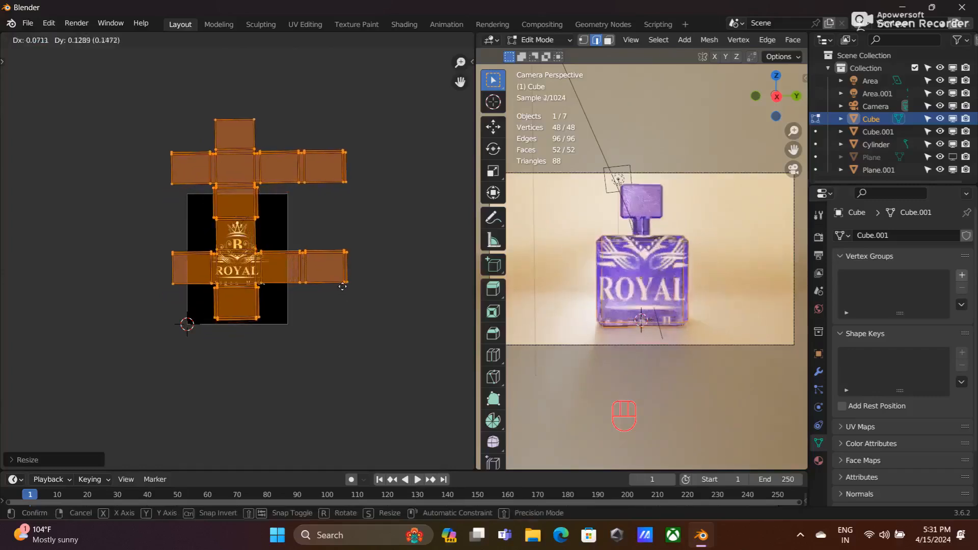
left_click(342, 287)
- Enlarge the UV layout in two further passes and reposition it so the B emblem and ROYAL sit centred on the front
key("s")
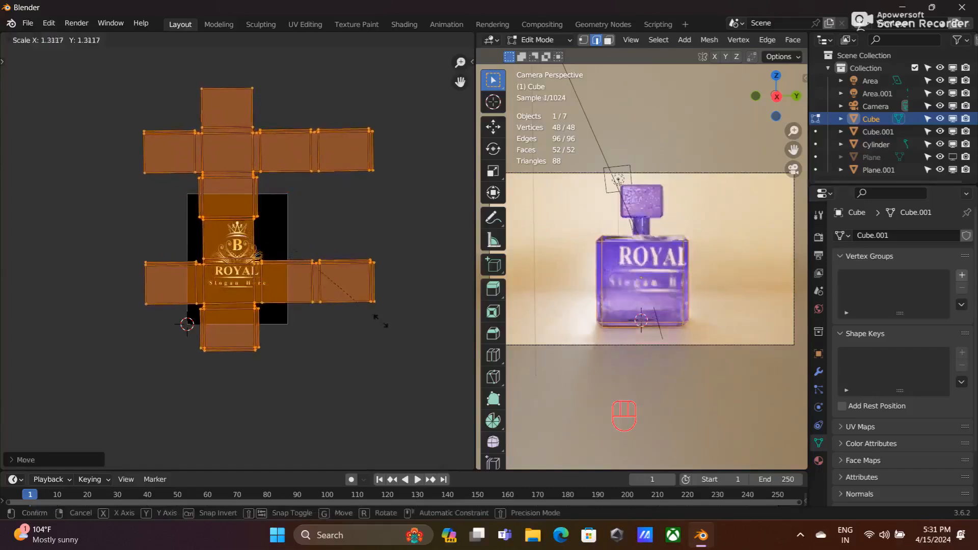
left_click(407, 316)
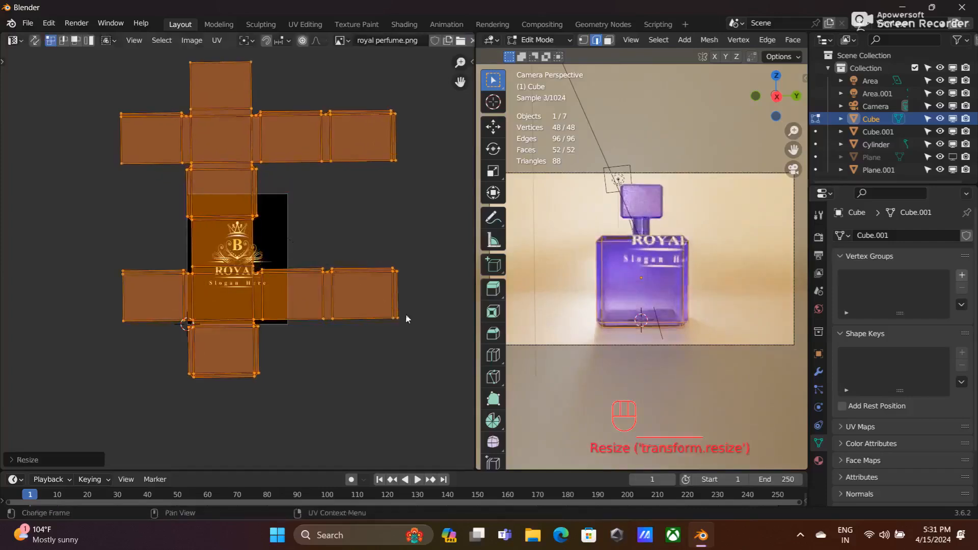
key("g")
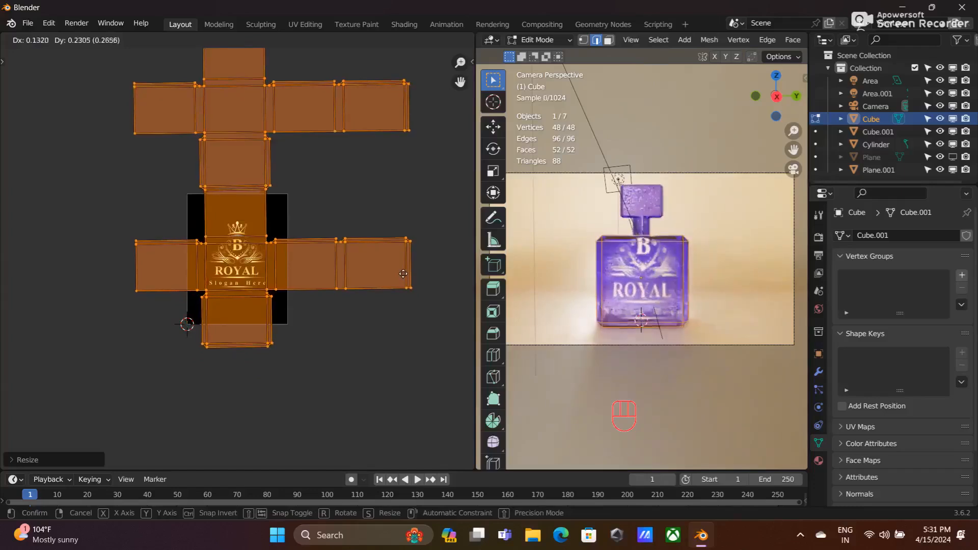
left_click(403, 274)
key("s")
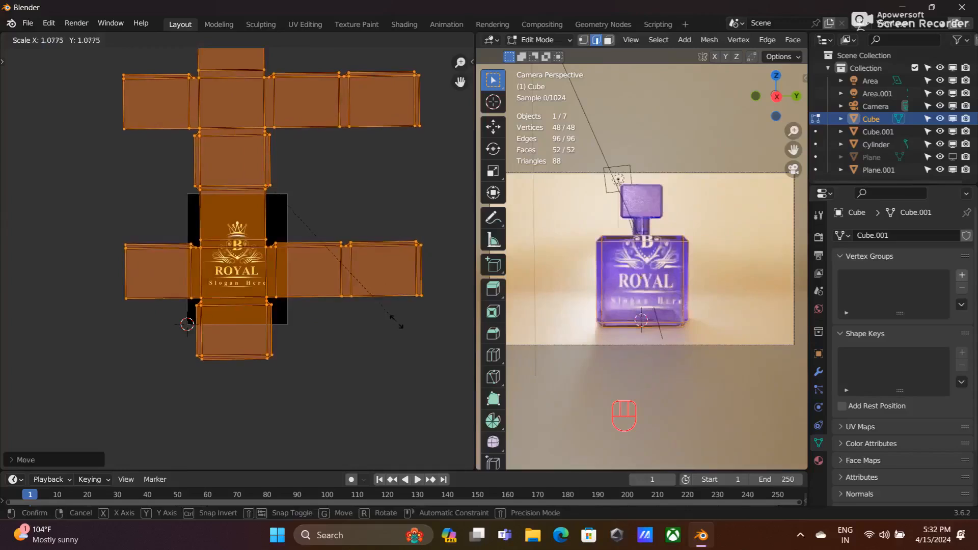
left_click(398, 318)
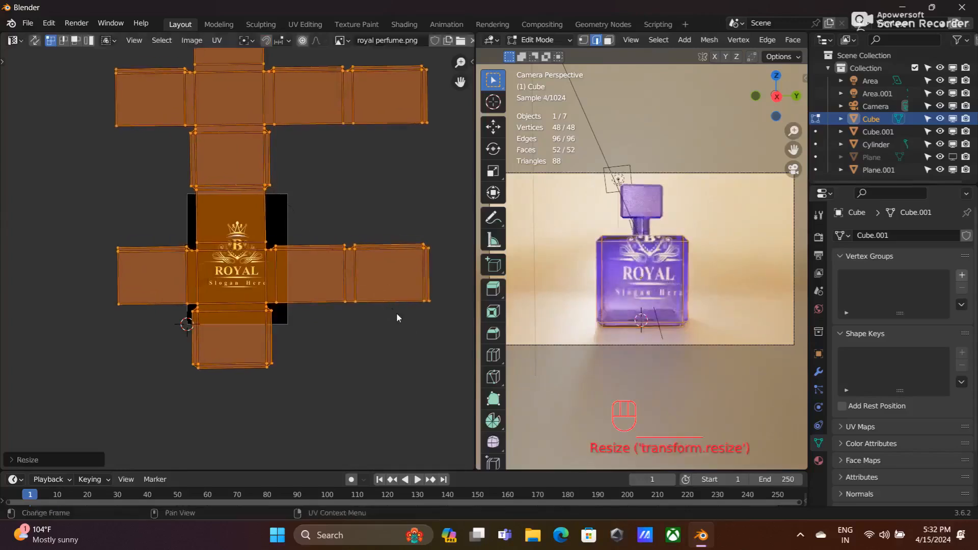
key("g")
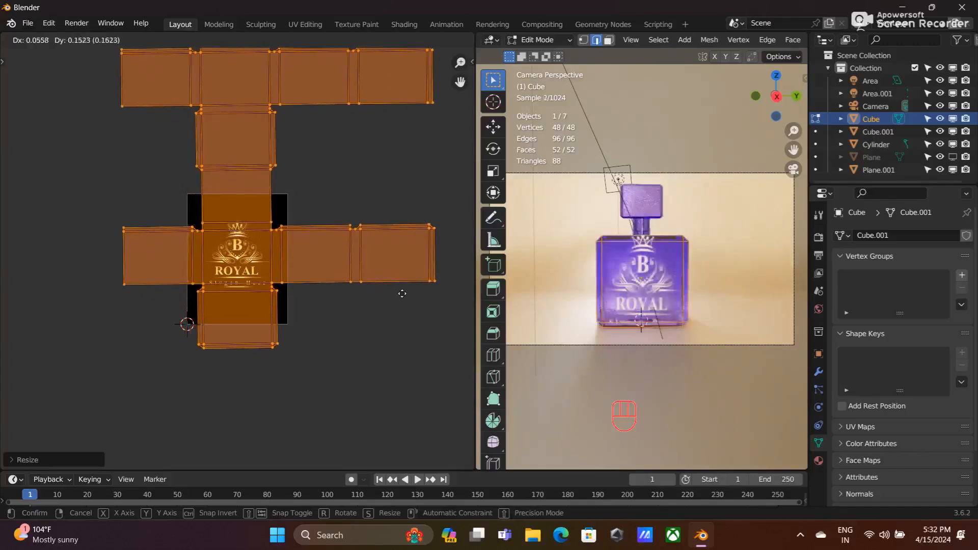
left_click(402, 294)
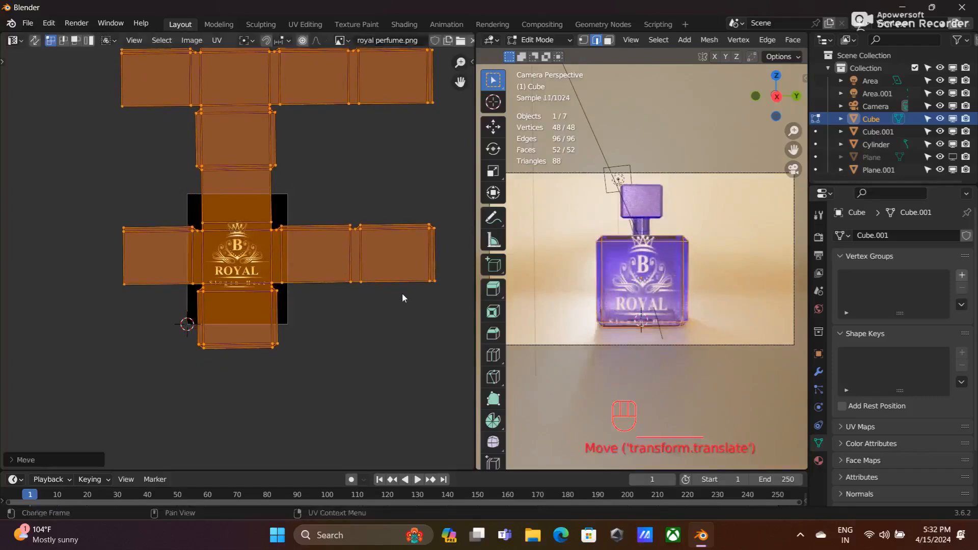
- Scale the UV layout up again and move it so the crown, emblem and slogan all fall within the front face
scroll(380, 298, "down", 2)
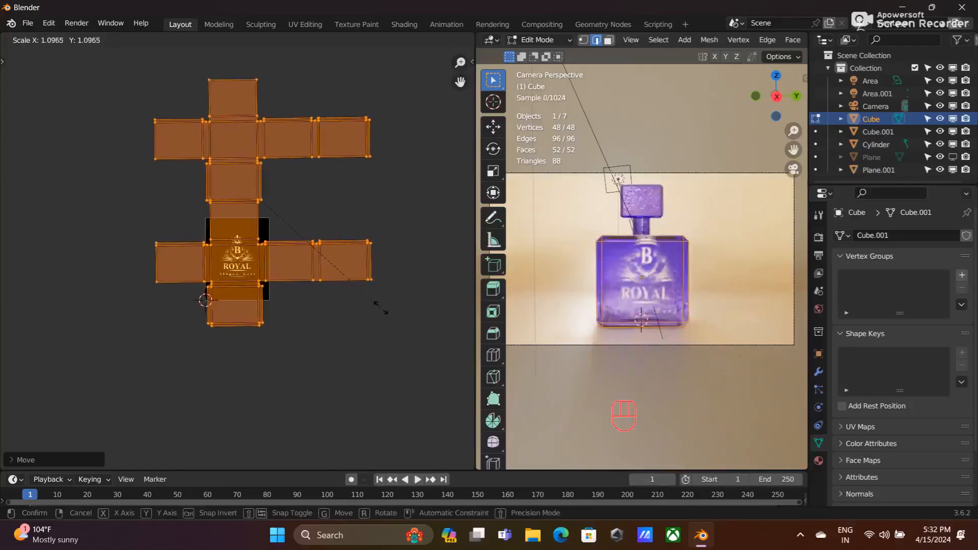
left_click(397, 324)
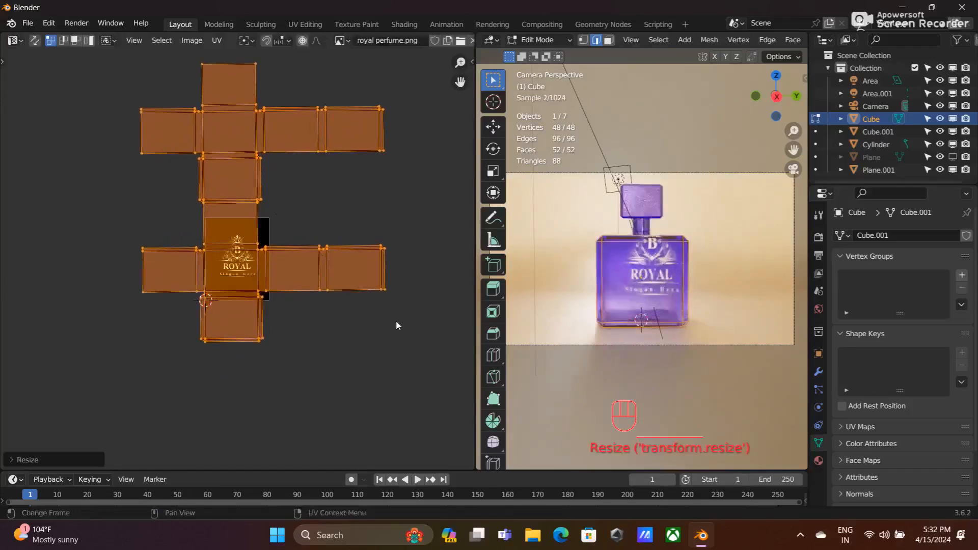
key("g")
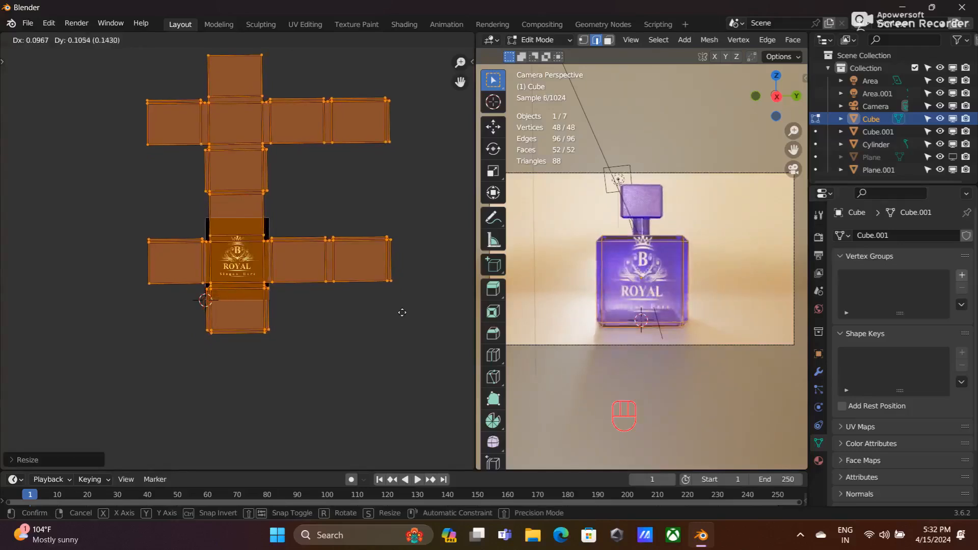
left_click(403, 313)
scroll(396, 313, "down", 1)
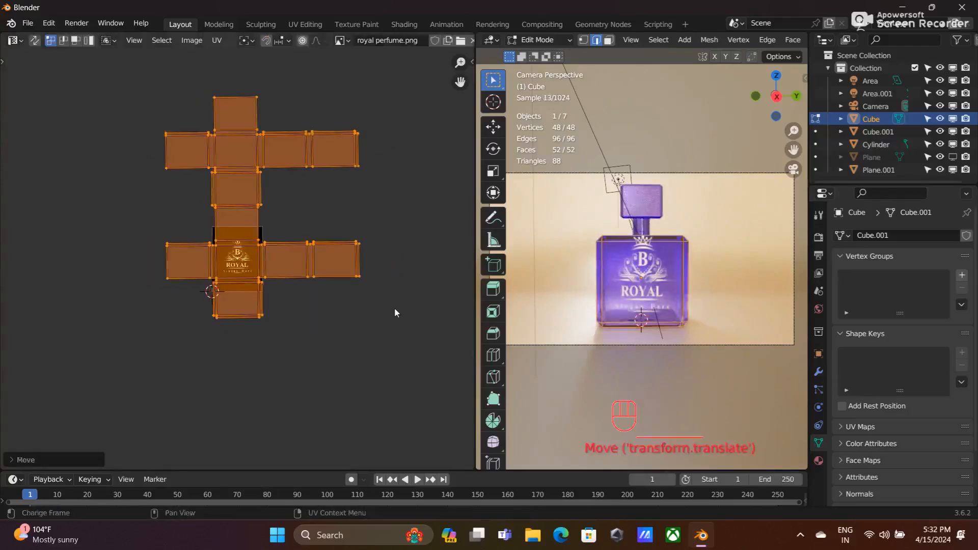
- Scale the UV layout by about 1.1, centre the complete logo on the front, and check it from an angle before returning to the camera view
key("s")
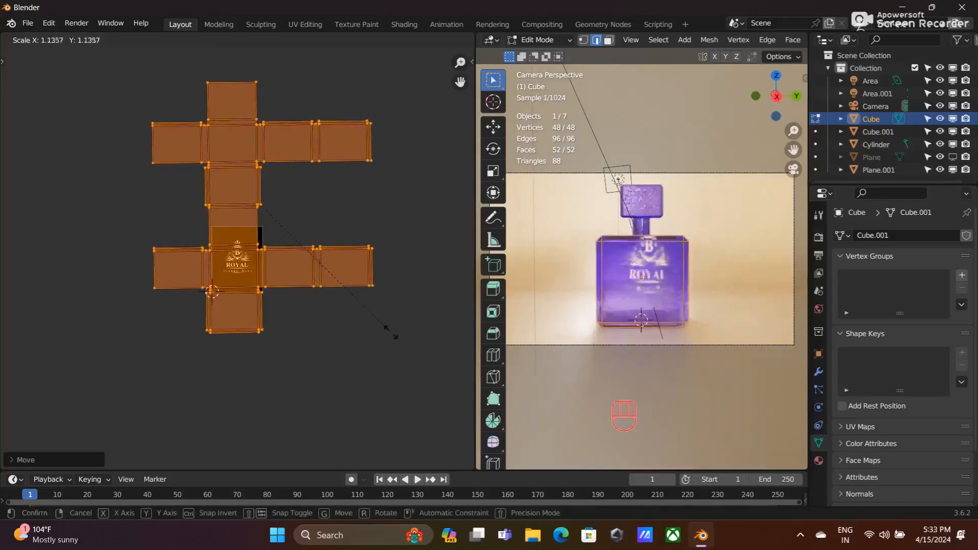
left_click(383, 319)
key("g")
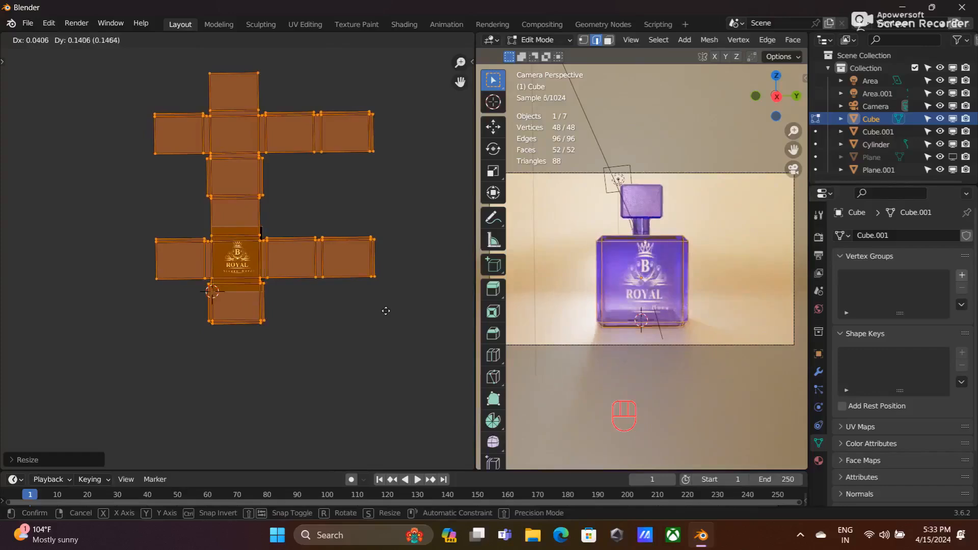
left_click(386, 310)
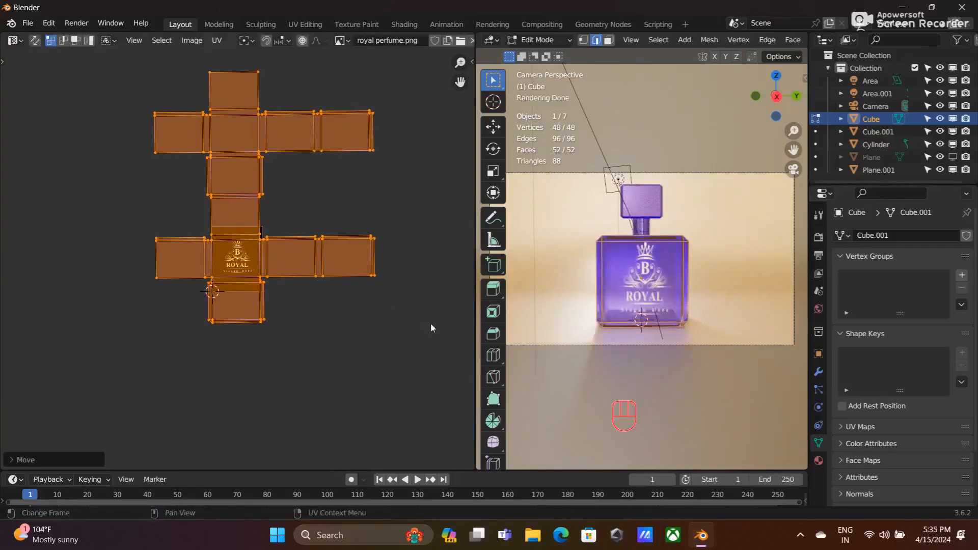
left_click(430, 323)
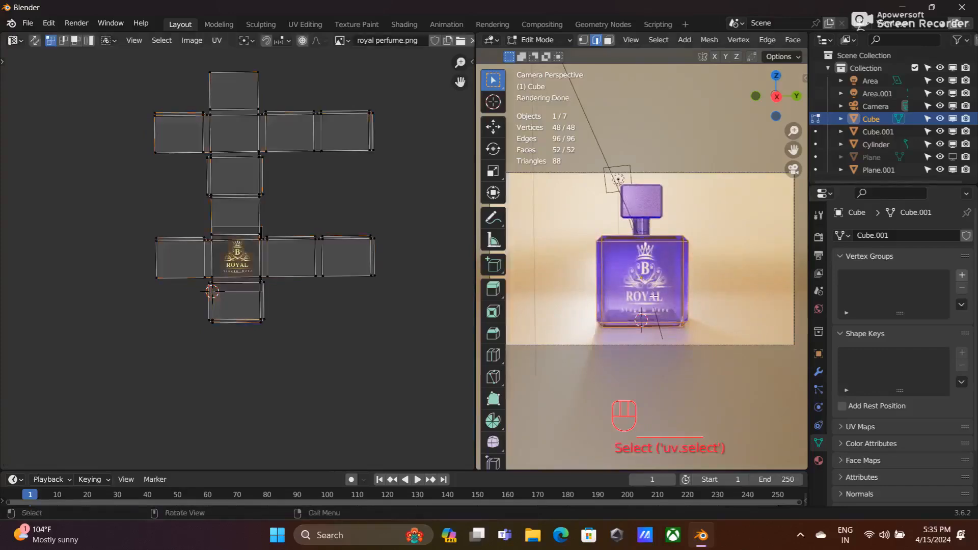
middle_click_drag(726, 294, 697, 325)
scroll(697, 325, "up", 4)
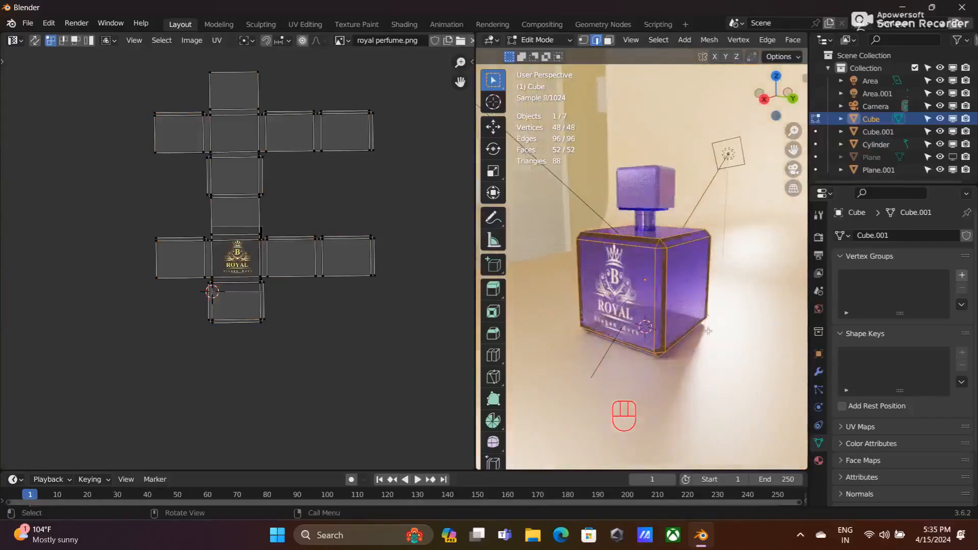
scroll(708, 331, "down", 2)
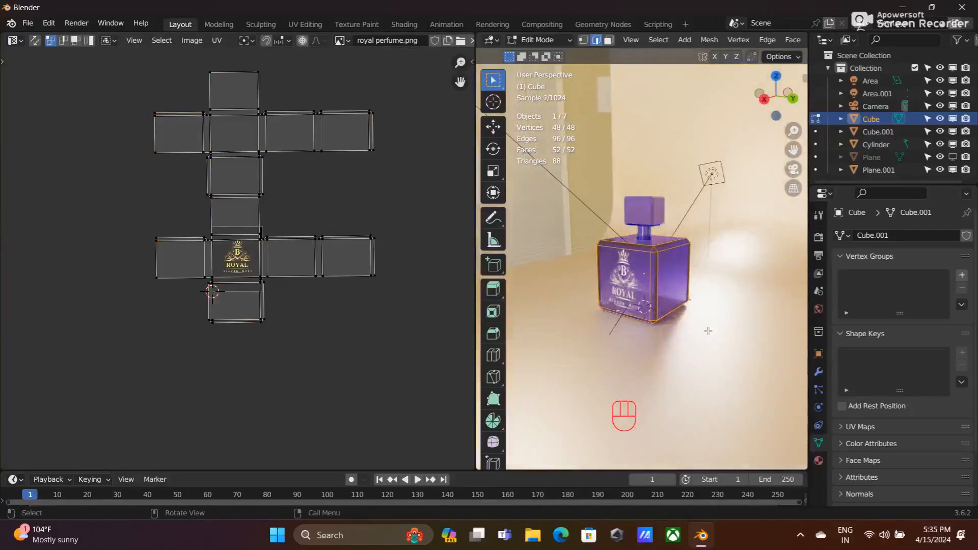
key("KP_0")
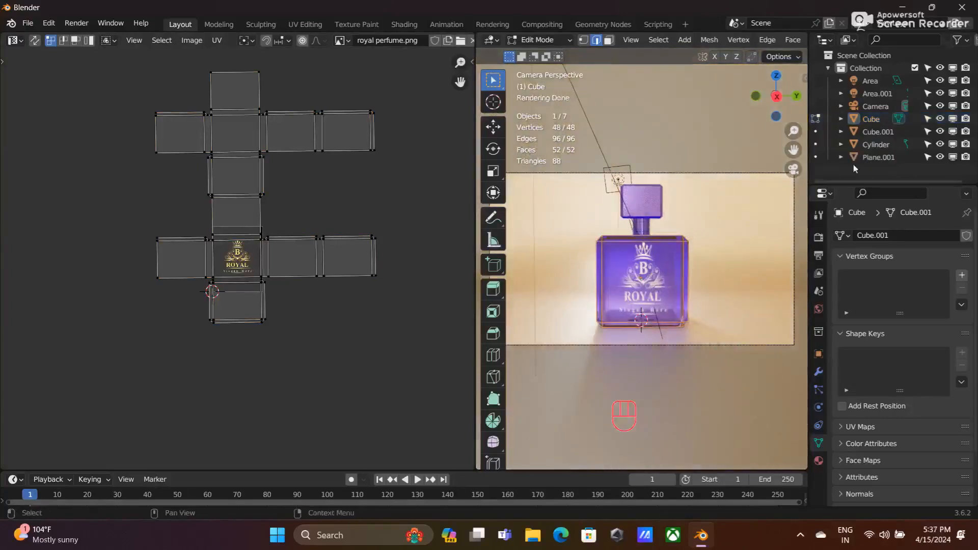
- Set the Cycles render and viewport Max Samples to 50 and render the image
left_click(819, 255)
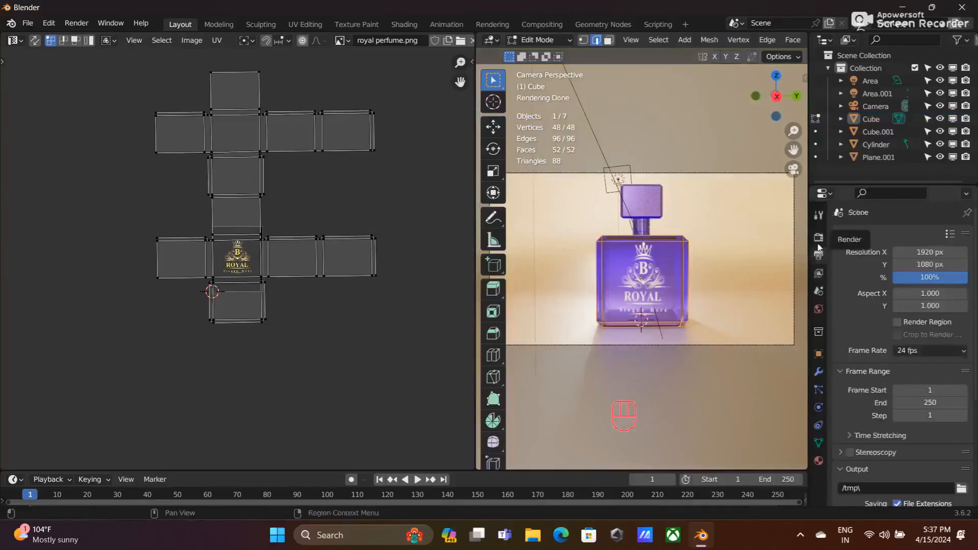
left_click(819, 238)
left_click(937, 434)
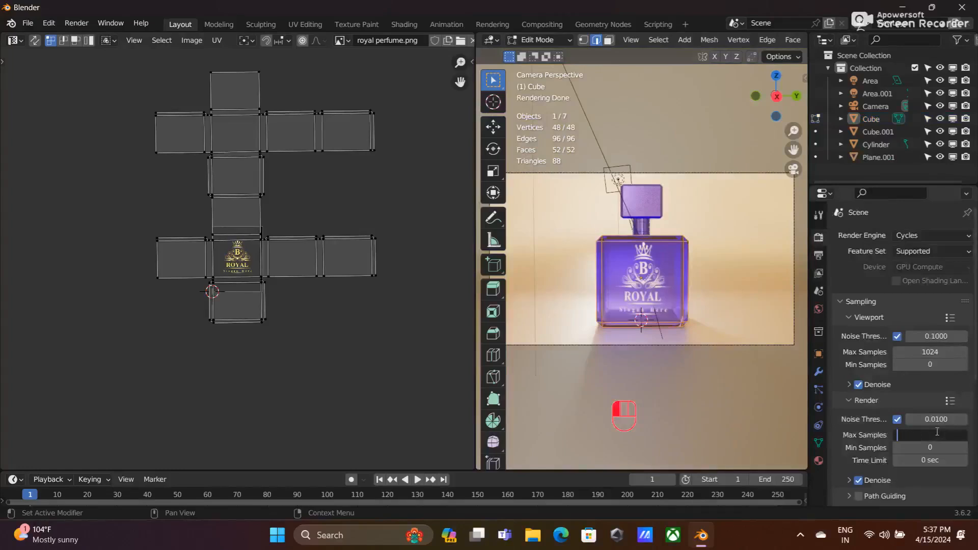
type("50")
key("Return")
left_click(933, 352)
type("50")
key("Return")
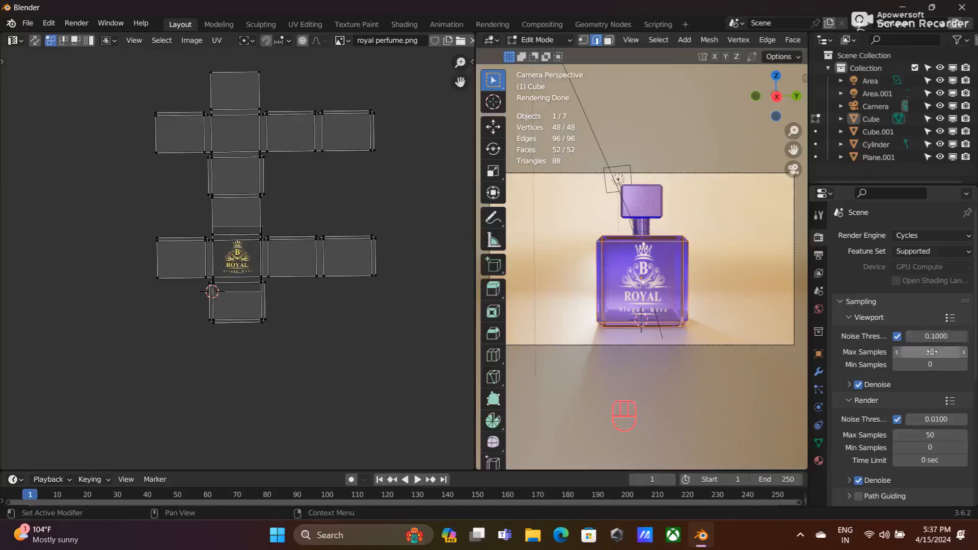
left_click(77, 23)
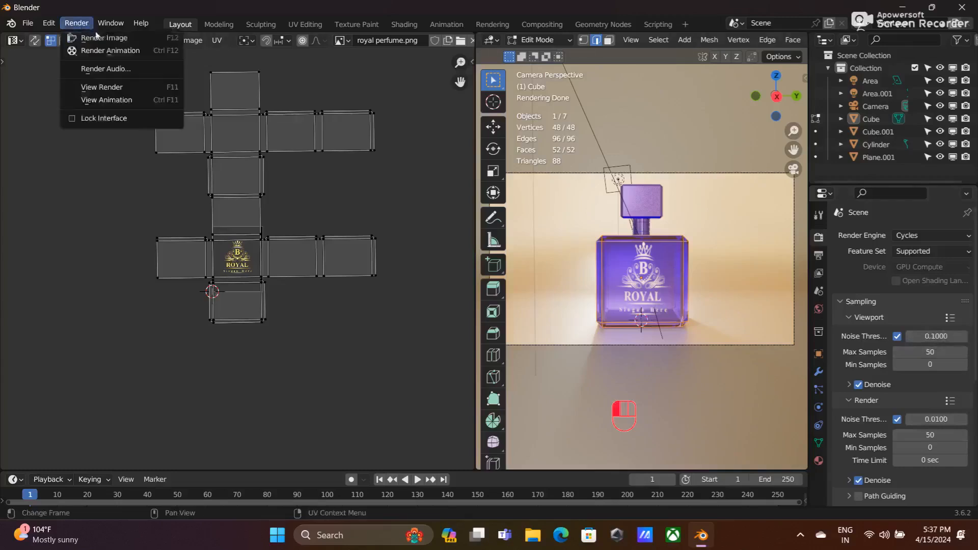
left_click(105, 35)
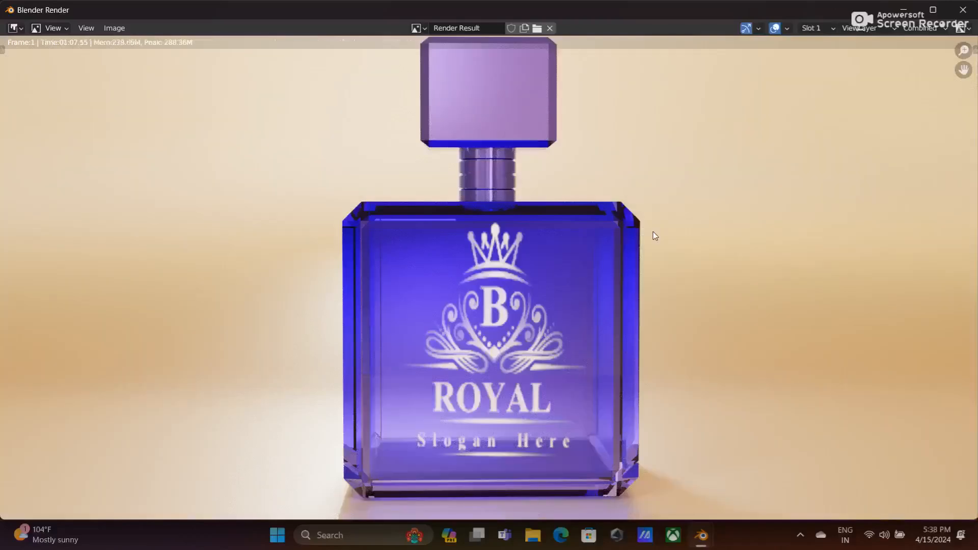